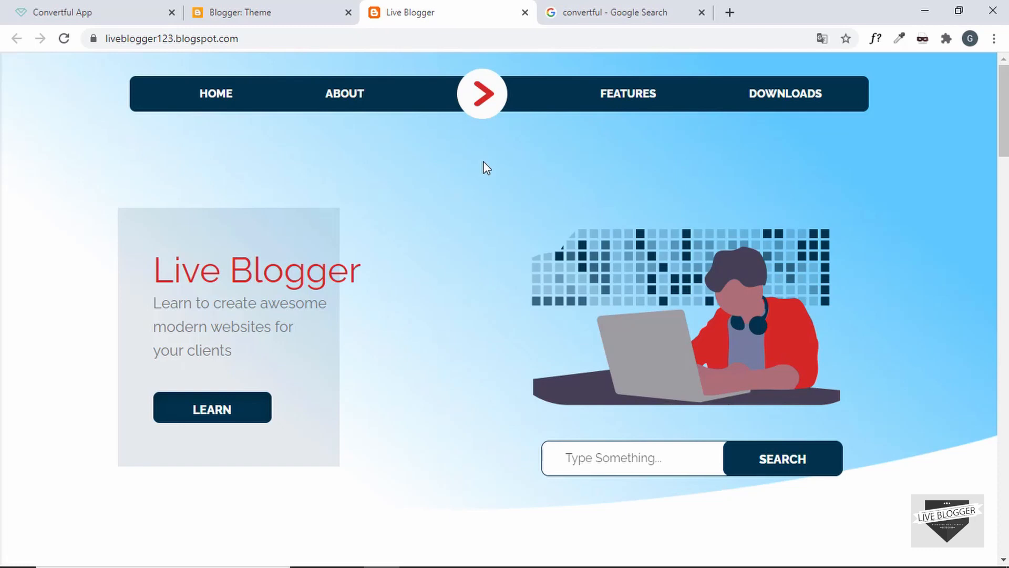
Open convertful.com from the first Google result for 'convertful'
{"action": "left_click", "coordinate": [590, 16]}
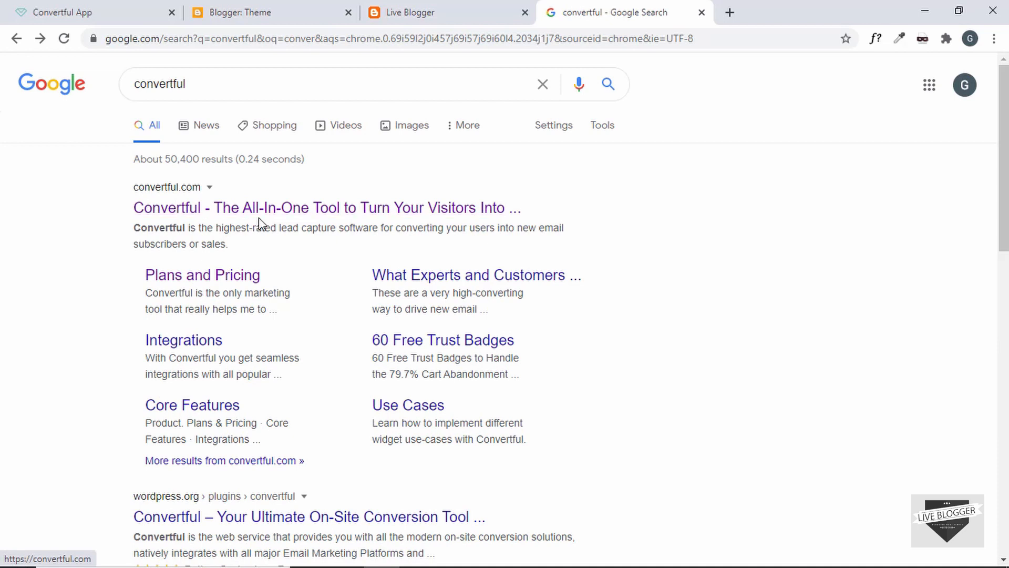
{"action": "left_click", "coordinate": [272, 210]}
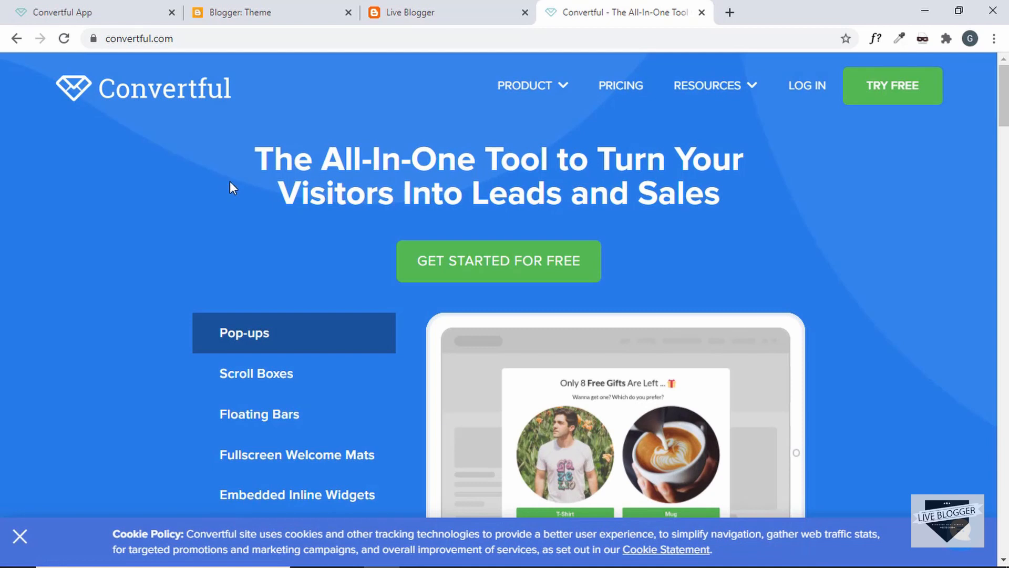
Preview the Floating Bars, Welcome Mats, Inline Widgets and Floating Buttons examples on the homepage
{"action": "scroll", "coordinate": [230, 182], "scroll_direction": "down", "scroll_amount": 1}
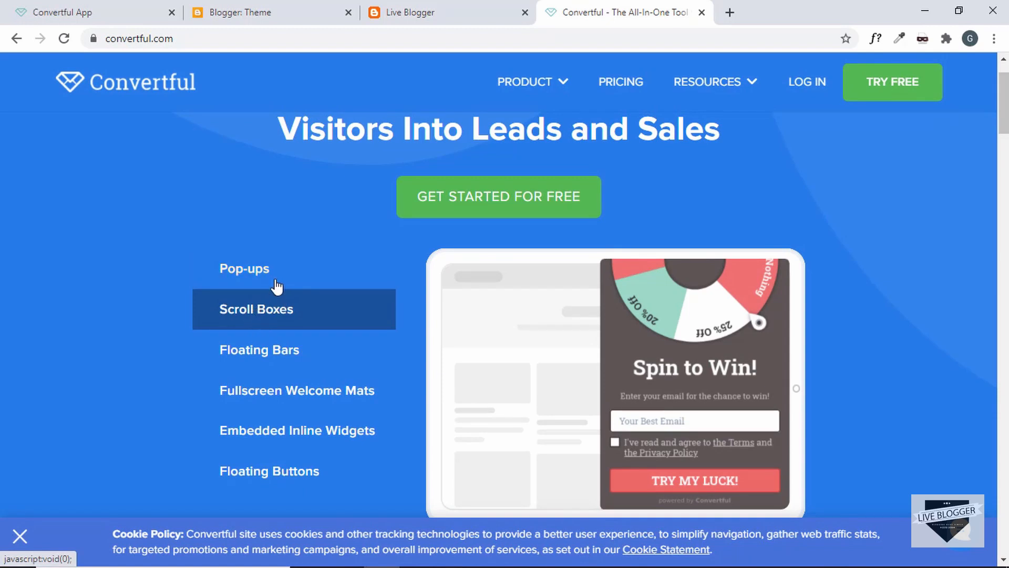
{"action": "left_click", "coordinate": [292, 356]}
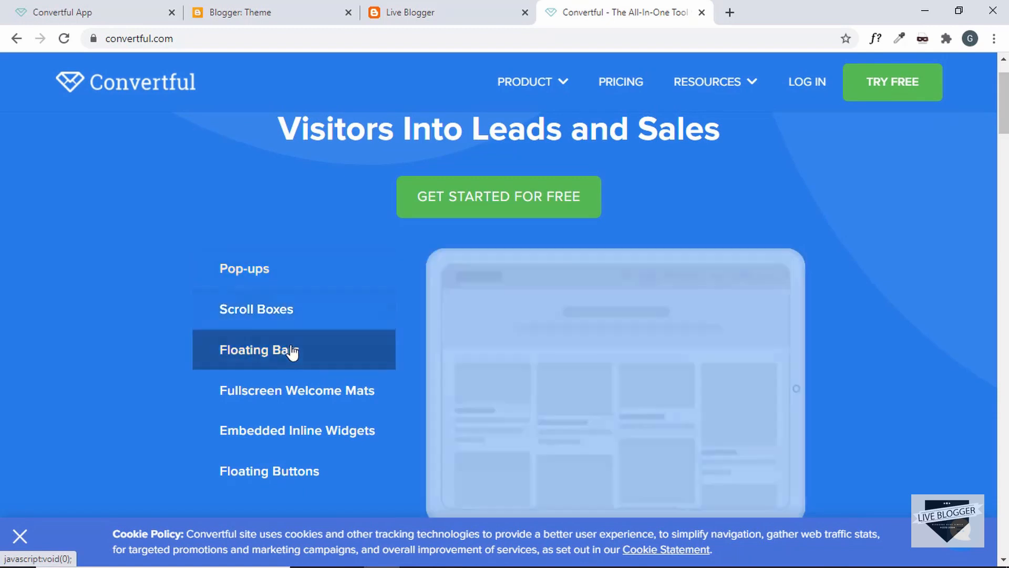
{"action": "left_click", "coordinate": [295, 402]}
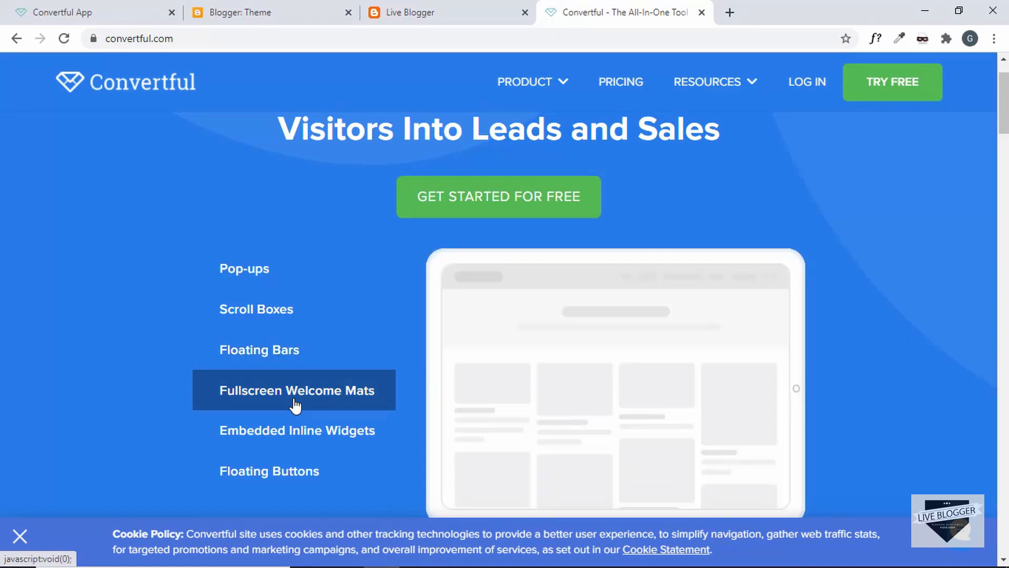
{"action": "left_click", "coordinate": [313, 444]}
{"action": "scroll", "coordinate": [318, 420], "scroll_direction": "down", "scroll_amount": 2}
{"action": "left_click", "coordinate": [326, 394]}
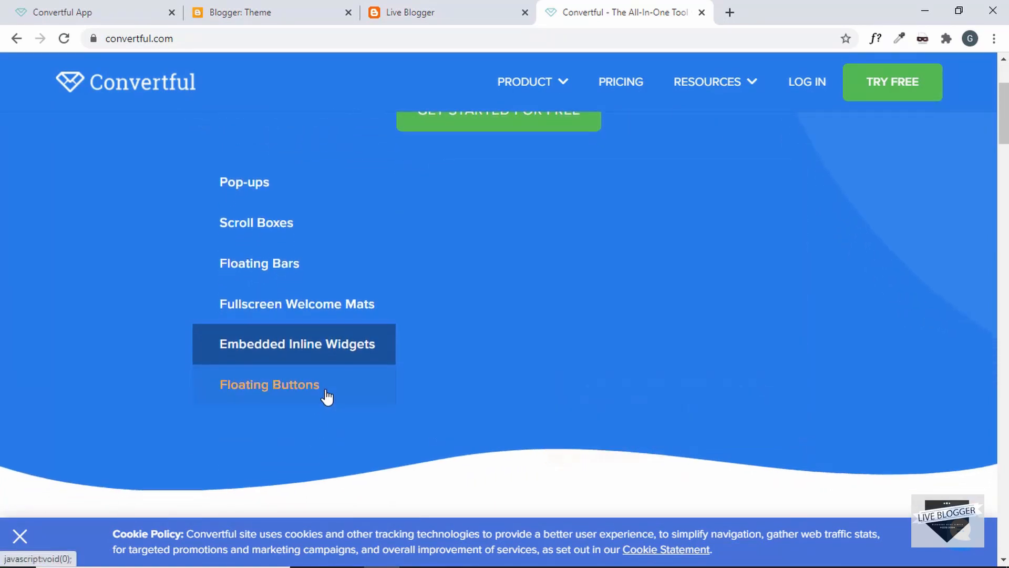
Scroll the rest of the homepage, then go to the Pricing page
{"action": "scroll", "coordinate": [222, 389], "scroll_direction": "down", "scroll_amount": 1}
{"action": "scroll", "coordinate": [223, 389], "scroll_direction": "down", "scroll_amount": 6}
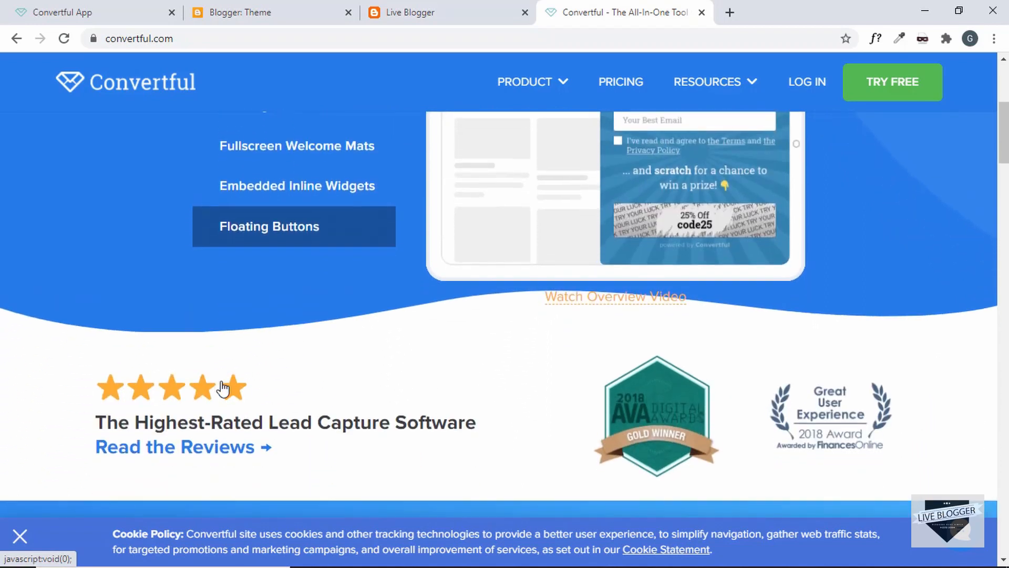
{"action": "scroll", "coordinate": [223, 389], "scroll_direction": "down", "scroll_amount": 3}
{"action": "scroll", "coordinate": [223, 388], "scroll_direction": "down", "scroll_amount": 15}
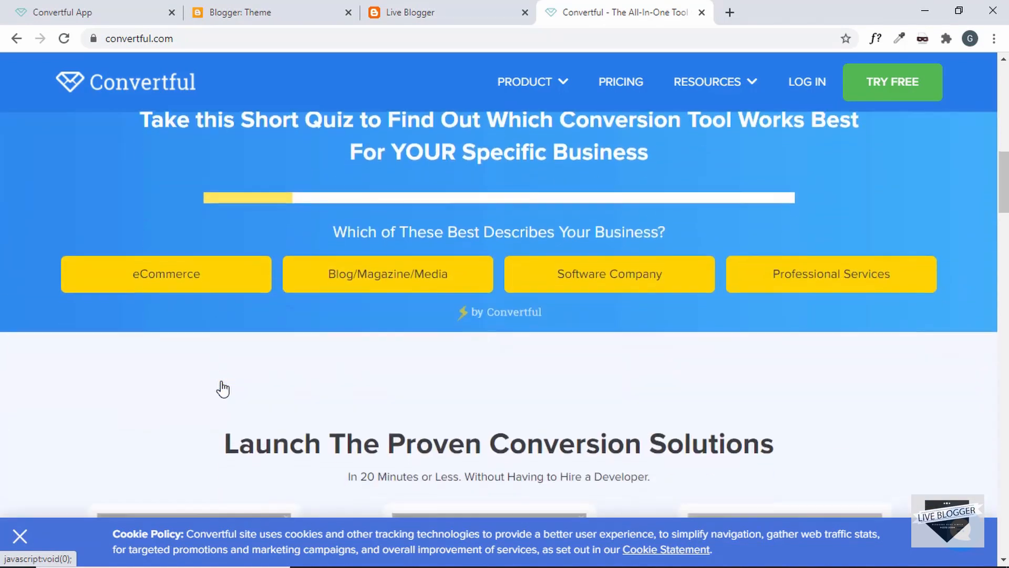
{"action": "scroll", "coordinate": [223, 389], "scroll_direction": "up", "scroll_amount": 10}
{"action": "scroll", "coordinate": [223, 389], "scroll_direction": "up", "scroll_amount": 15}
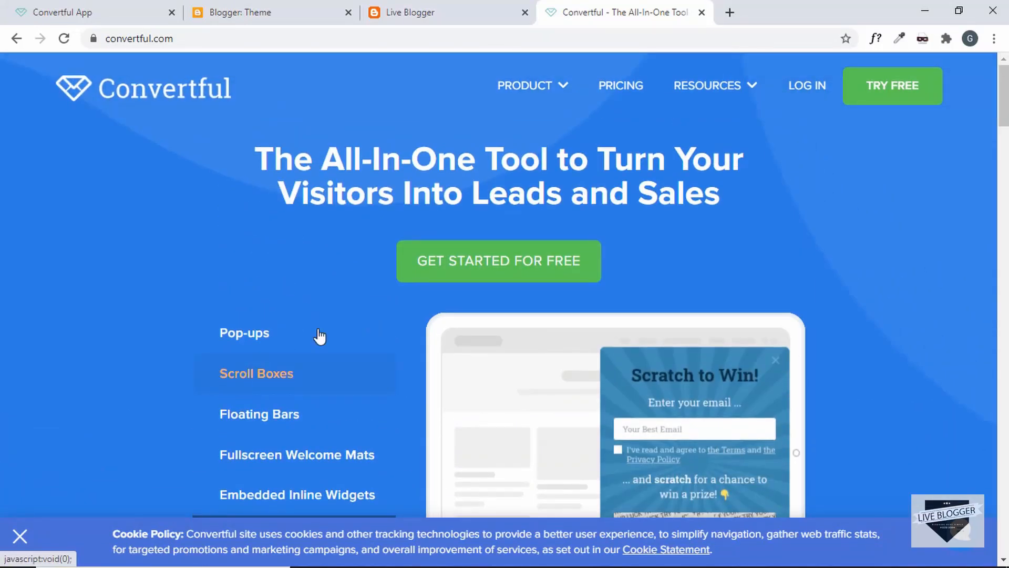
{"action": "left_click", "coordinate": [627, 88]}
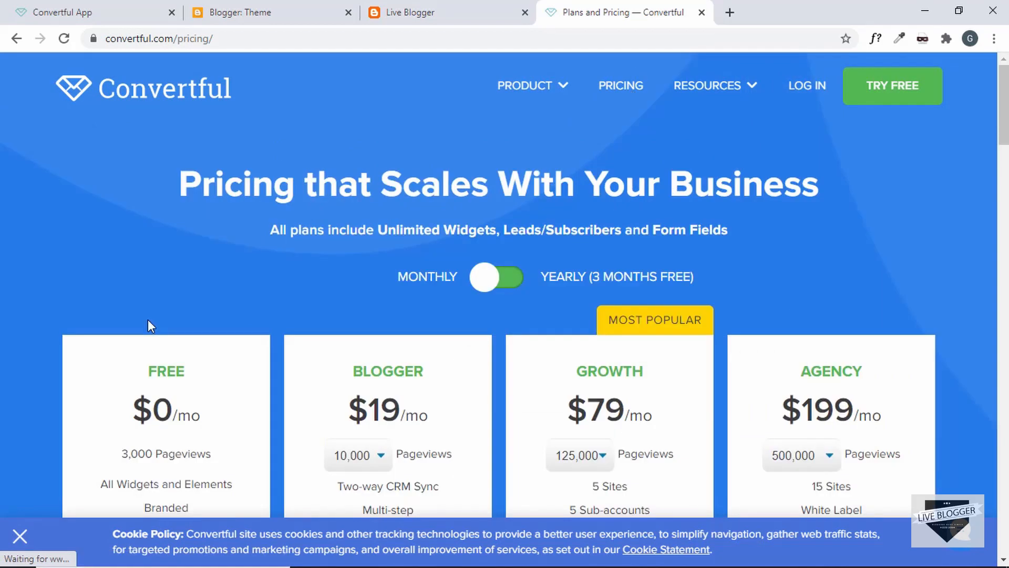
Compare the Free, Blogger $19, Growth $79 and Agency $199 plans, then start the Free sign-up
{"action": "scroll", "coordinate": [139, 336], "scroll_direction": "down", "scroll_amount": 3}
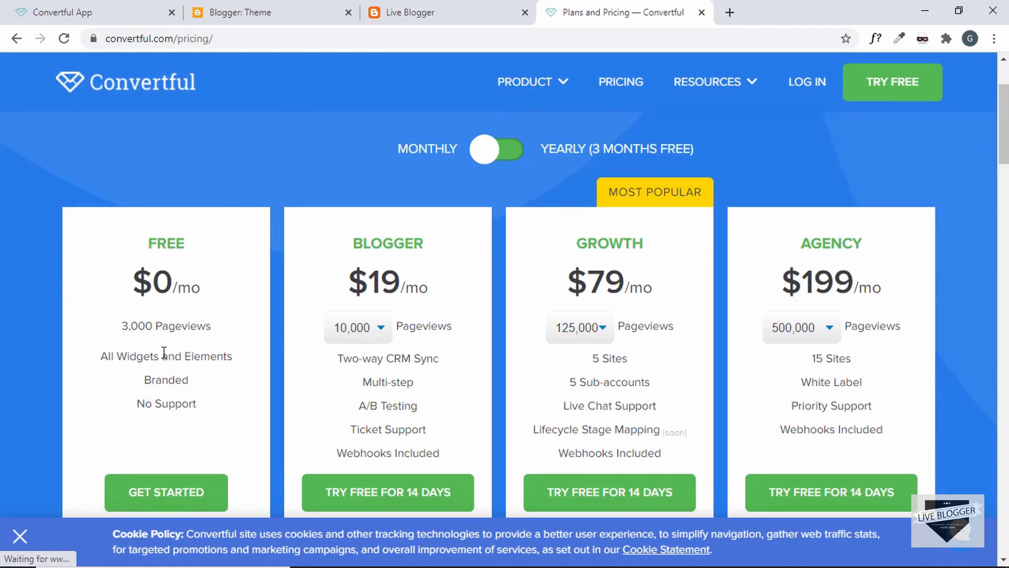
{"action": "scroll", "coordinate": [157, 347], "scroll_direction": "down", "scroll_amount": 1}
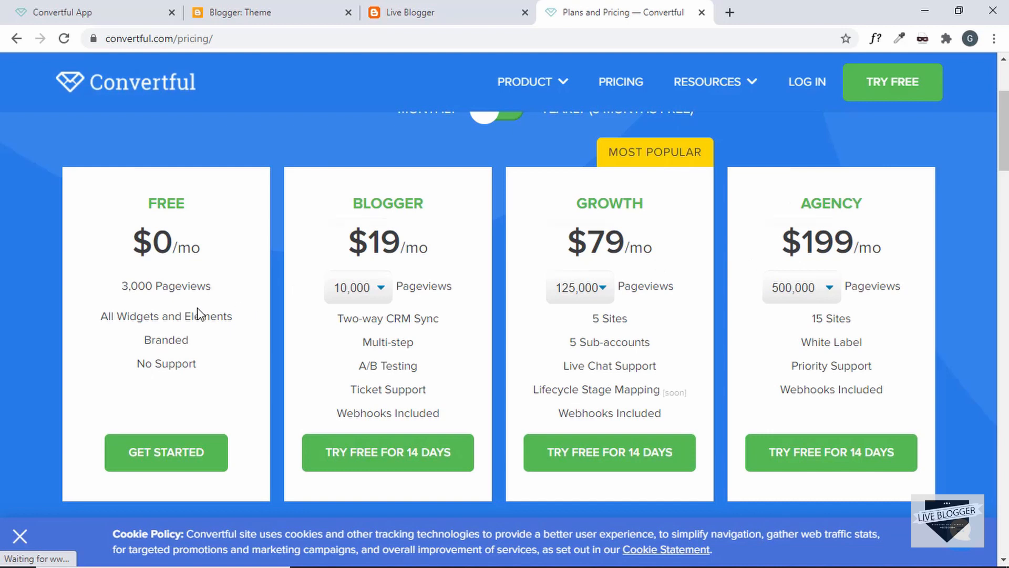
{"action": "scroll", "coordinate": [192, 289], "scroll_direction": "down", "scroll_amount": 1}
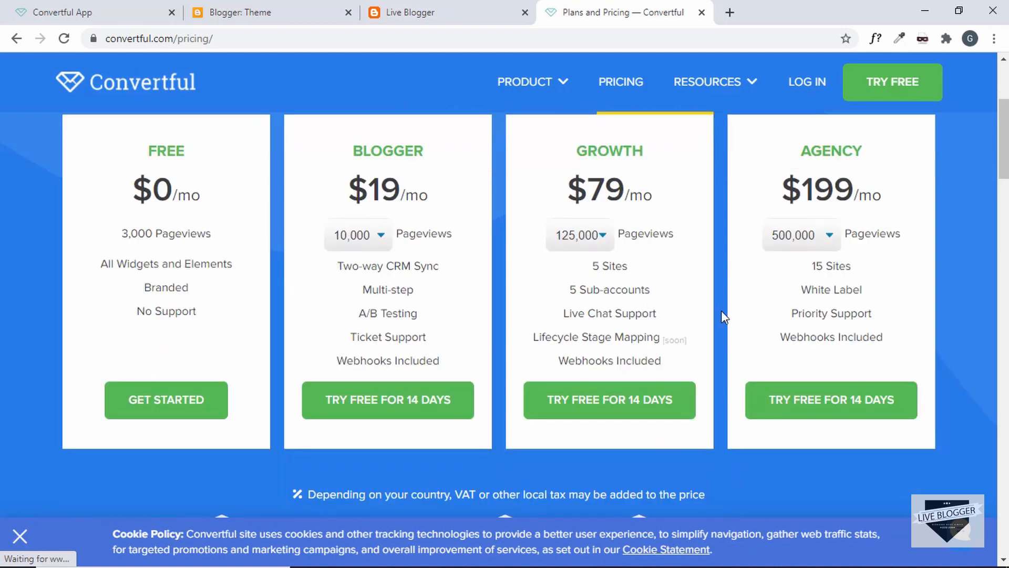
{"action": "scroll", "coordinate": [489, 283], "scroll_direction": "down", "scroll_amount": 1}
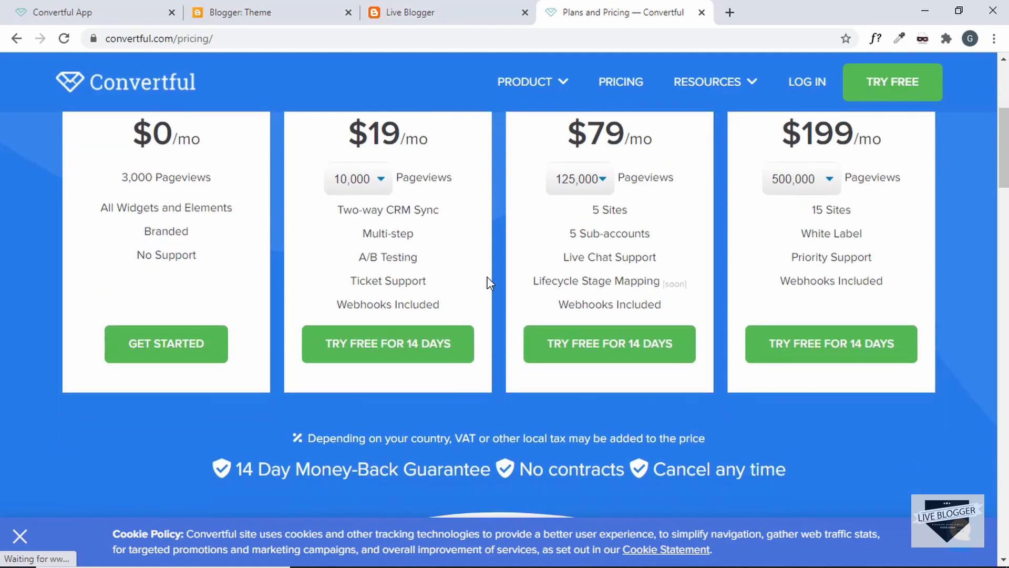
{"action": "scroll", "coordinate": [489, 283], "scroll_direction": "up", "scroll_amount": 3}
{"action": "scroll", "coordinate": [489, 283], "scroll_direction": "down", "scroll_amount": 2}
{"action": "scroll", "coordinate": [488, 282], "scroll_direction": "down", "scroll_amount": 3}
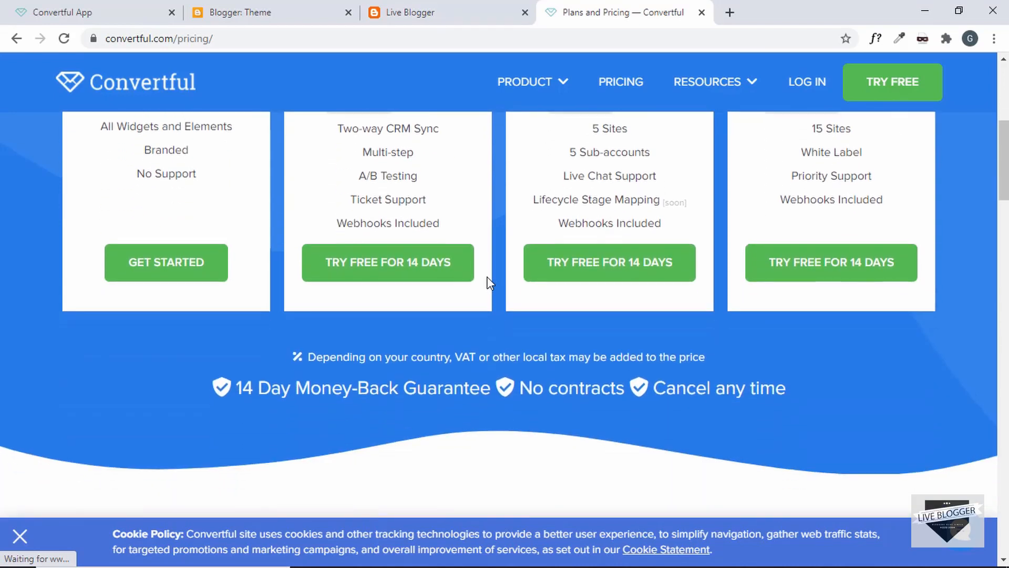
{"action": "scroll", "coordinate": [489, 283], "scroll_direction": "up", "scroll_amount": 4}
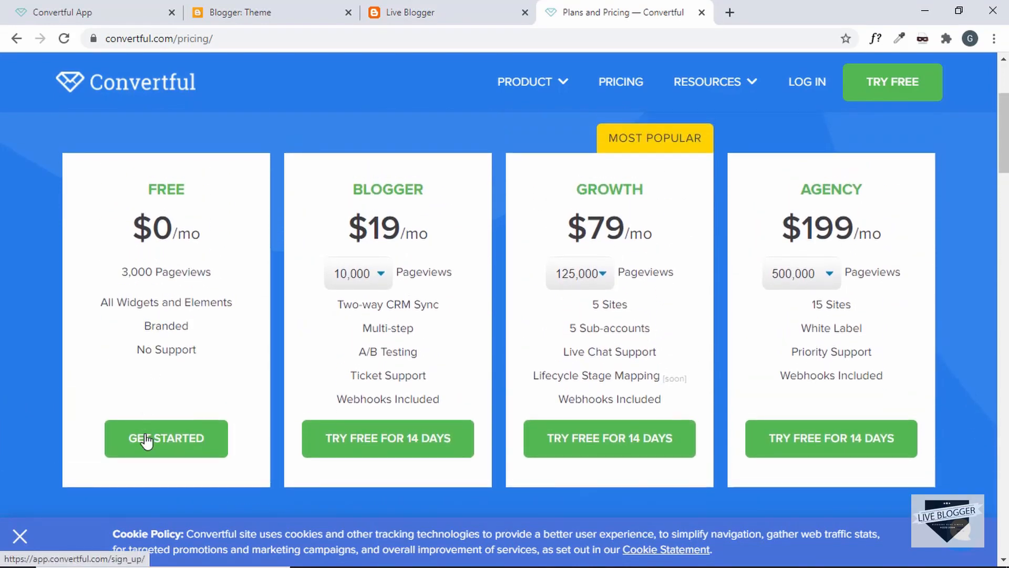
{"action": "left_click", "coordinate": [163, 446]}
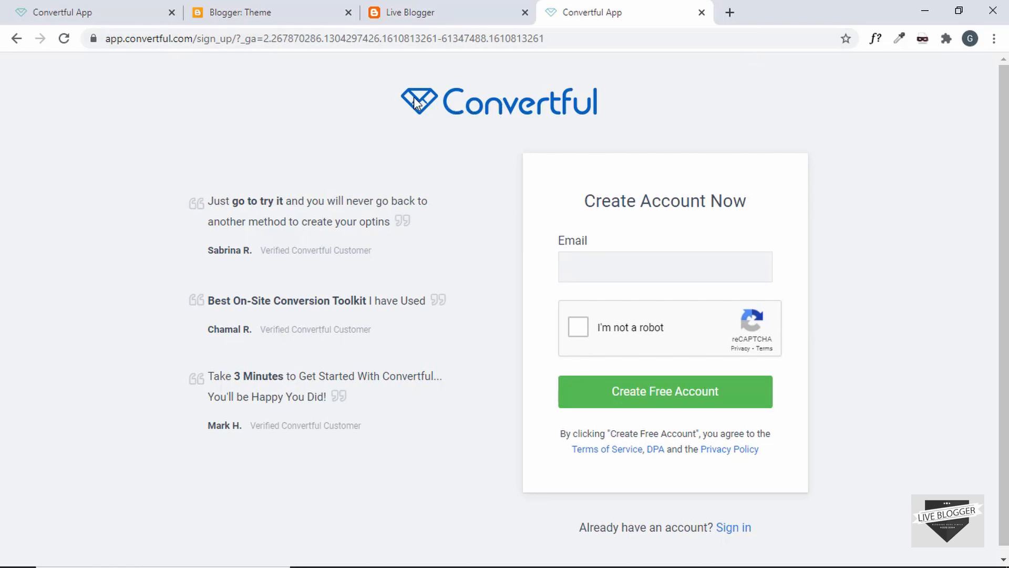
Close the duplicate sign-up tab and start adding a site from the signed-in account's My Sites
{"action": "left_click", "coordinate": [106, 7]}
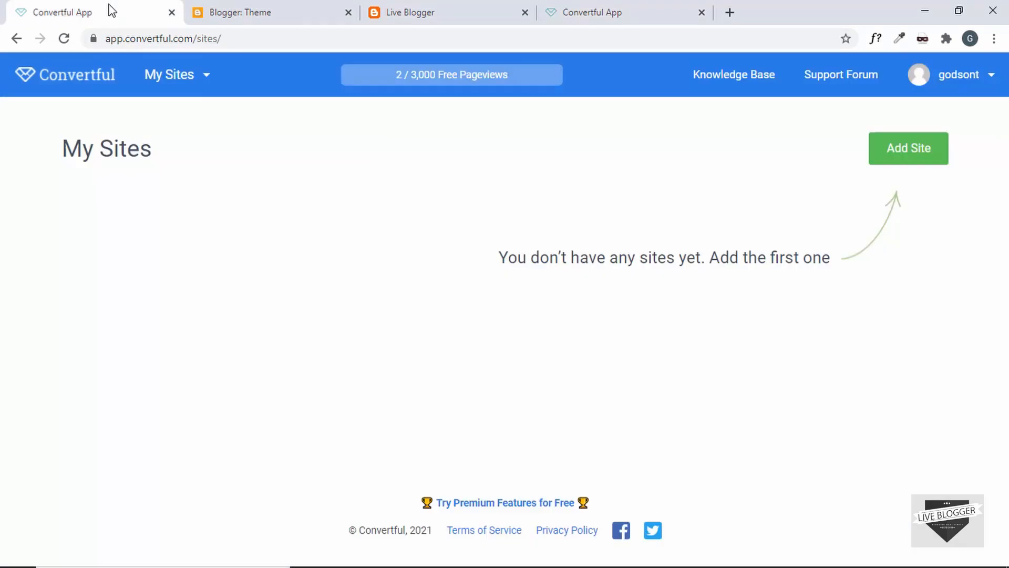
{"action": "left_click", "coordinate": [701, 18]}
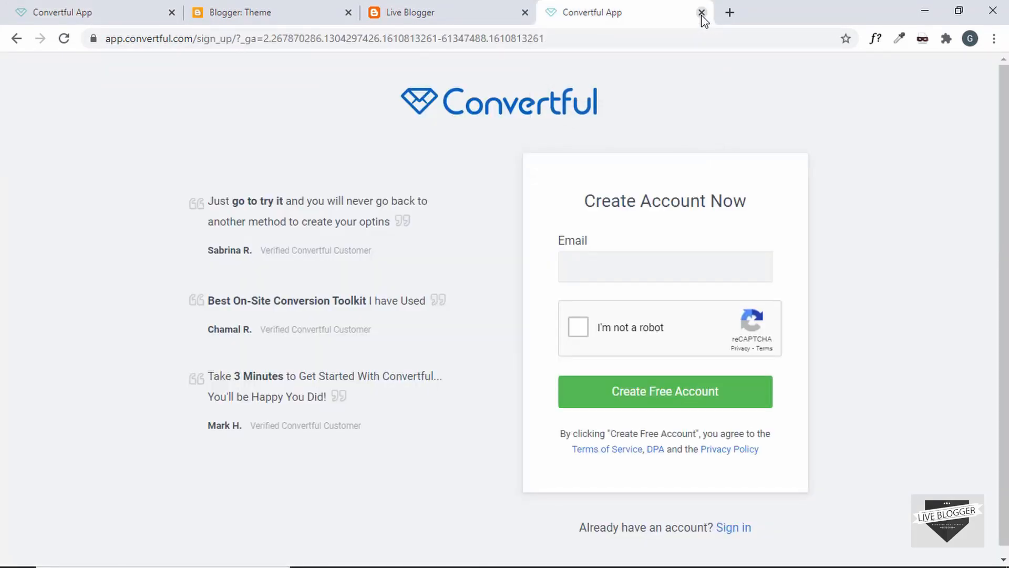
{"action": "left_click", "coordinate": [119, 12]}
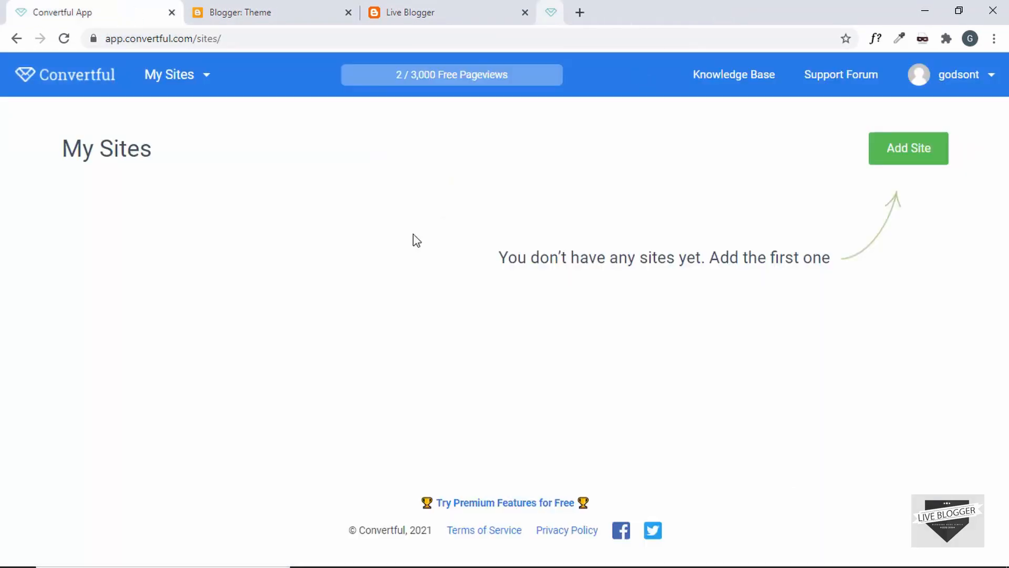
{"action": "mouse_move", "coordinate": [202, 77]}
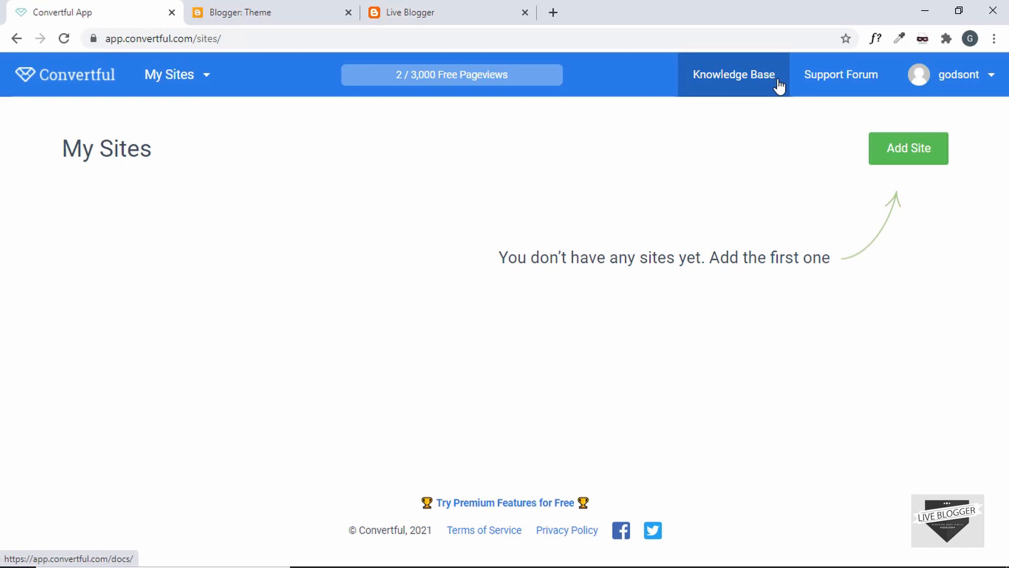
{"action": "mouse_move", "coordinate": [941, 76]}
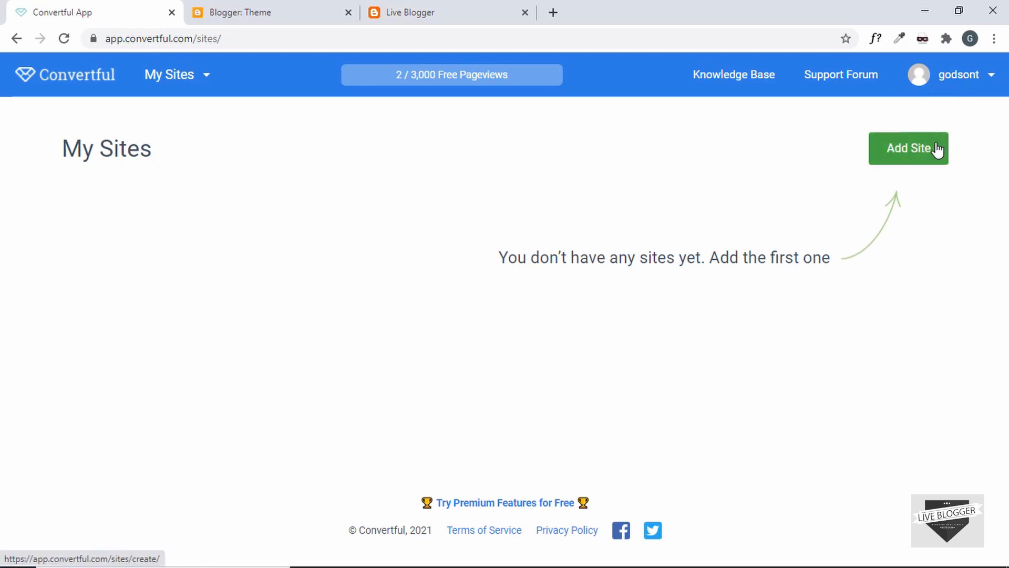
{"action": "left_click", "coordinate": [909, 149]}
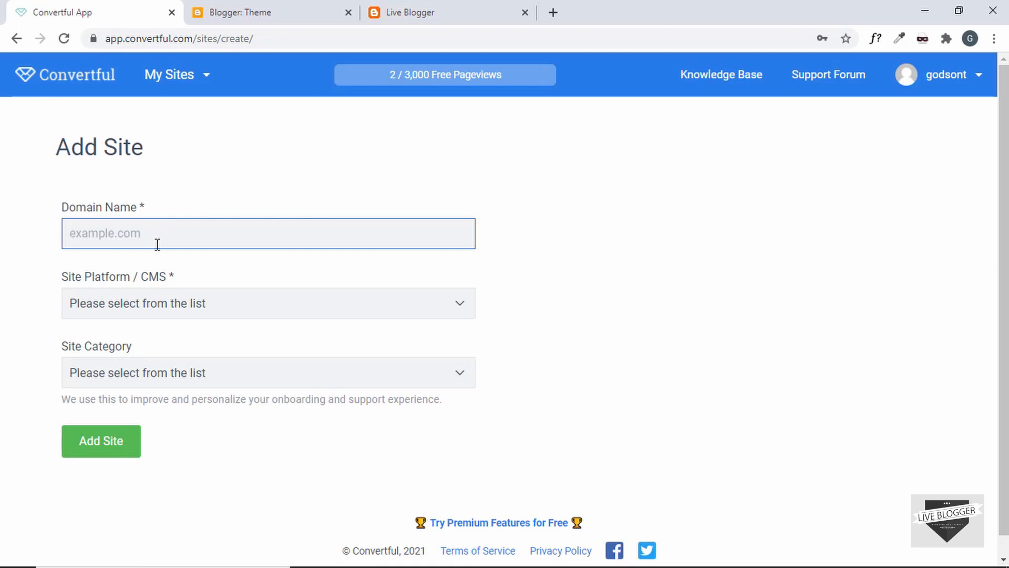
Copy the blog's address liveblogger123.blogspot.com into the Domain Name field
{"action": "left_click", "coordinate": [435, 17]}
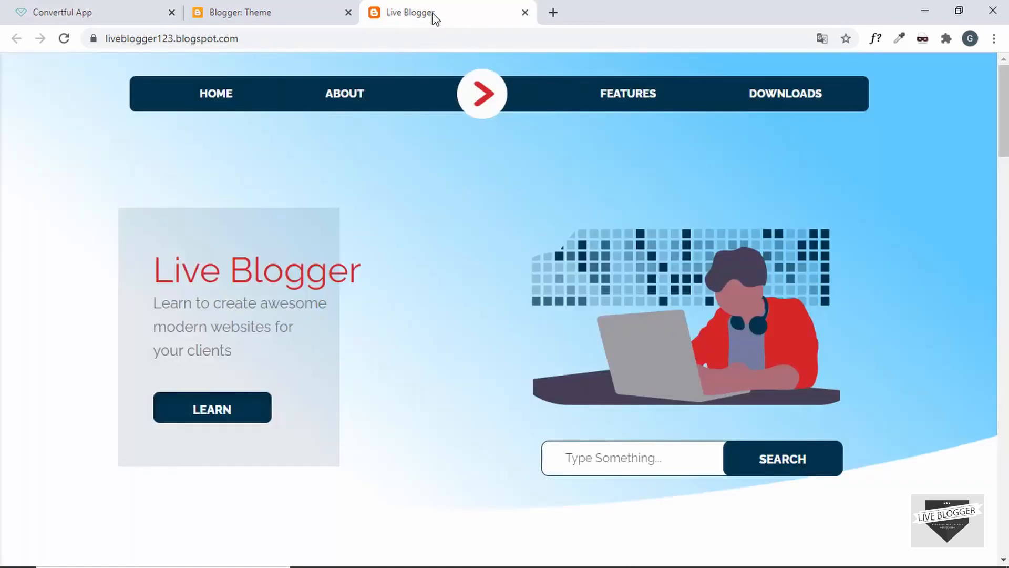
{"action": "left_click", "coordinate": [321, 38]}
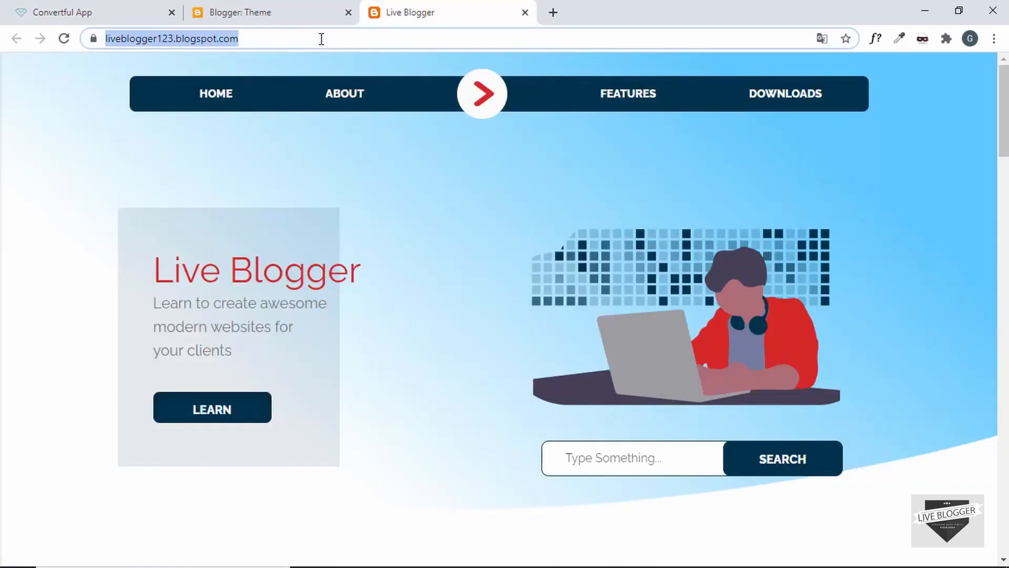
{"action": "key", "text": "ctrl+c"}
{"action": "left_click", "coordinate": [83, 11]}
{"action": "key", "text": "ctrl+v"}
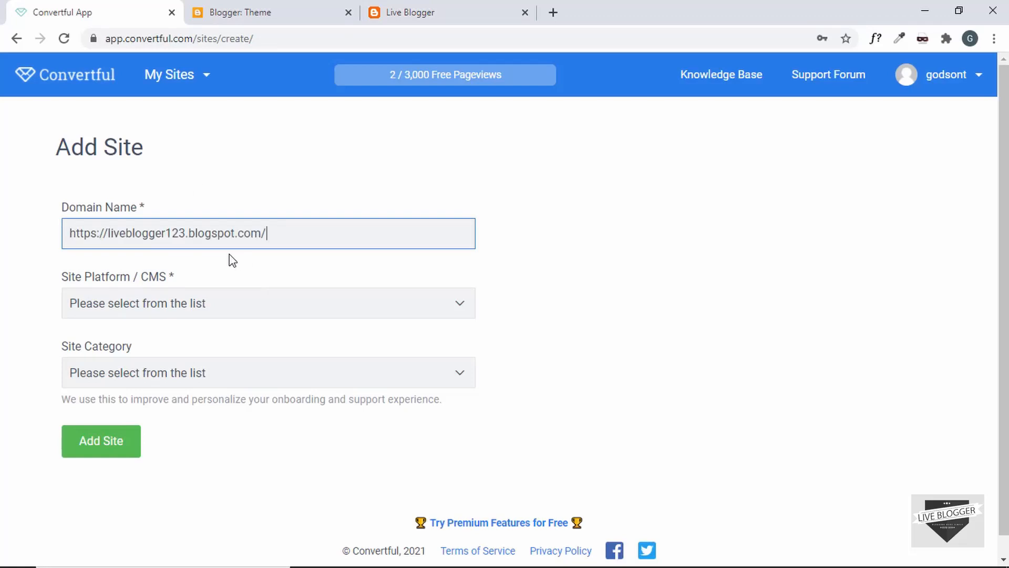
{"action": "scroll", "coordinate": [51, 286], "scroll_direction": "down", "scroll_amount": 1}
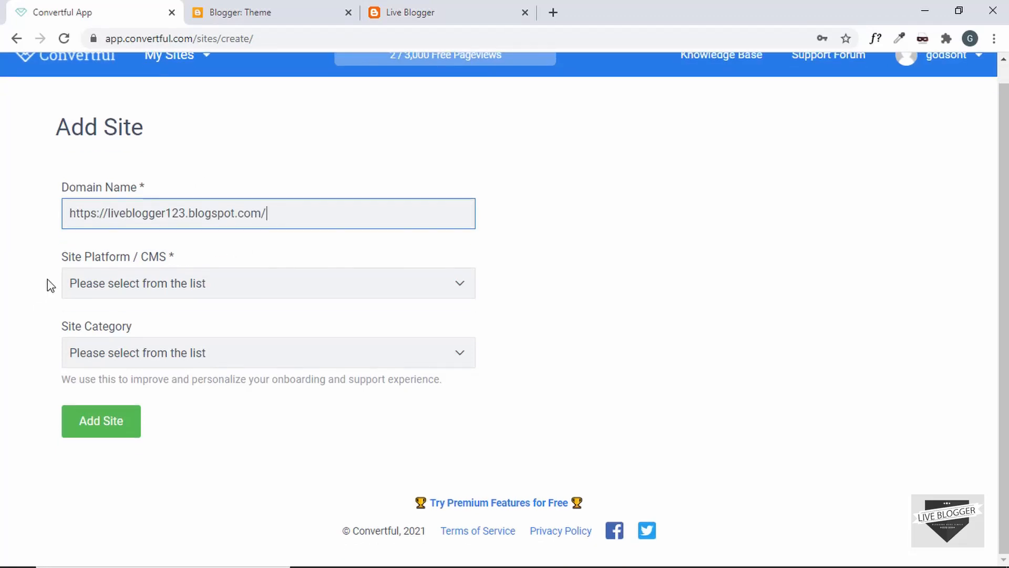
Add the site as Custom CMS in Blog / Magazine / Media and copy its embed script
{"action": "left_click", "coordinate": [266, 288]}
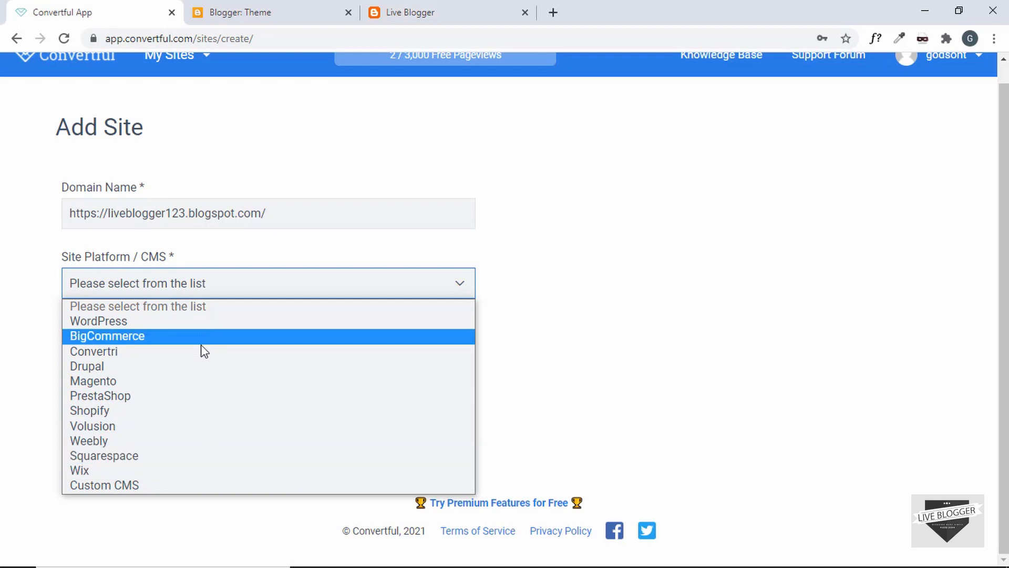
{"action": "left_click", "coordinate": [204, 489]}
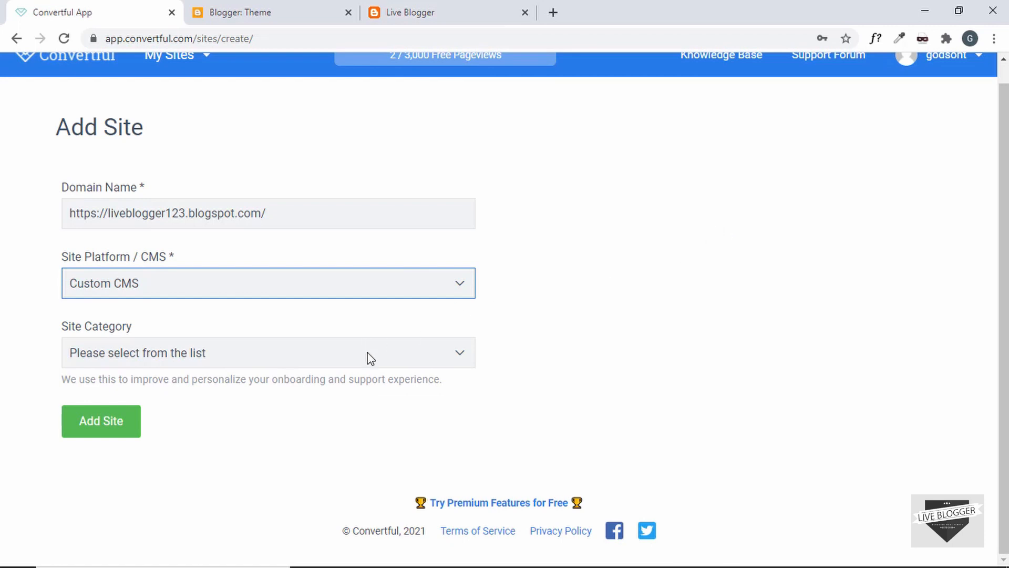
{"action": "left_click", "coordinate": [326, 363]}
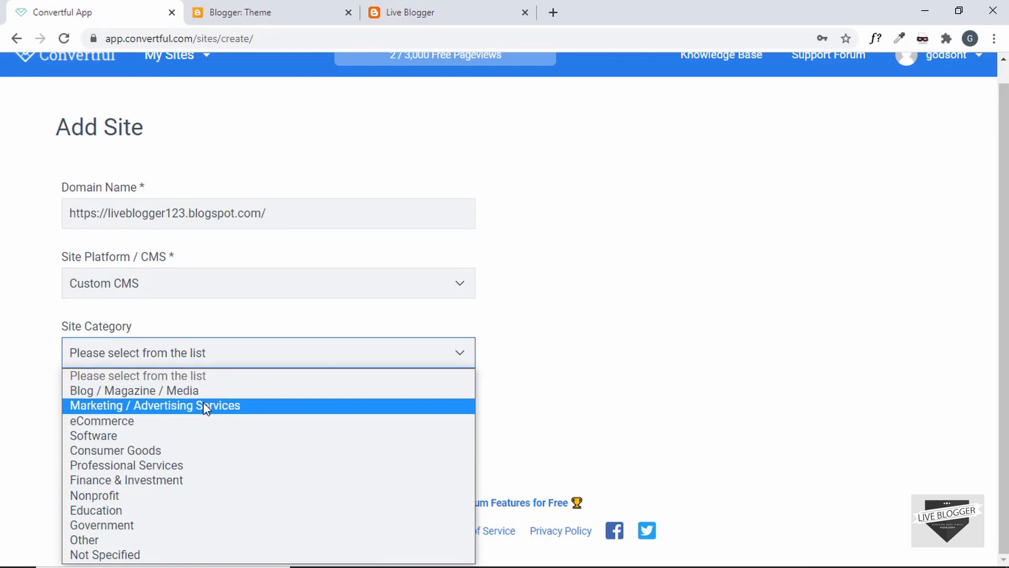
{"action": "left_click", "coordinate": [249, 391]}
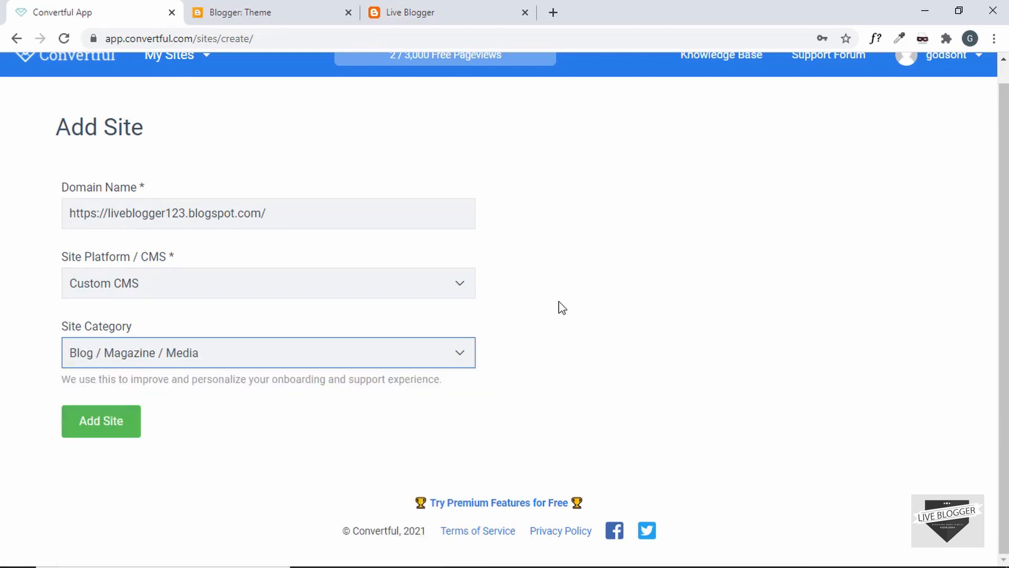
{"action": "left_click", "coordinate": [106, 432]}
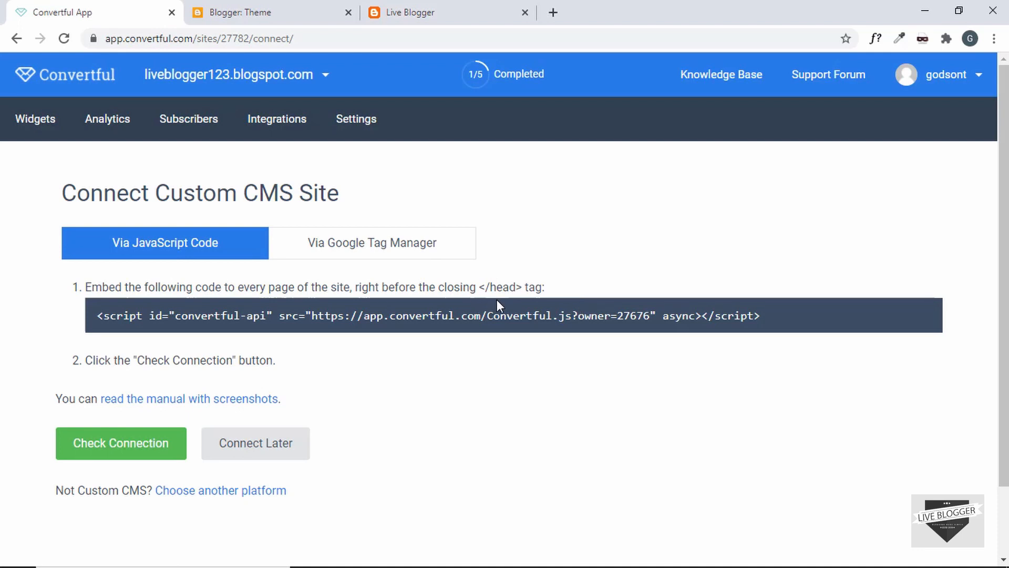
{"action": "left_click_drag", "start_coordinate": [95, 315], "coordinate": [761, 316]}
{"action": "key", "text": "ctrl+c"}
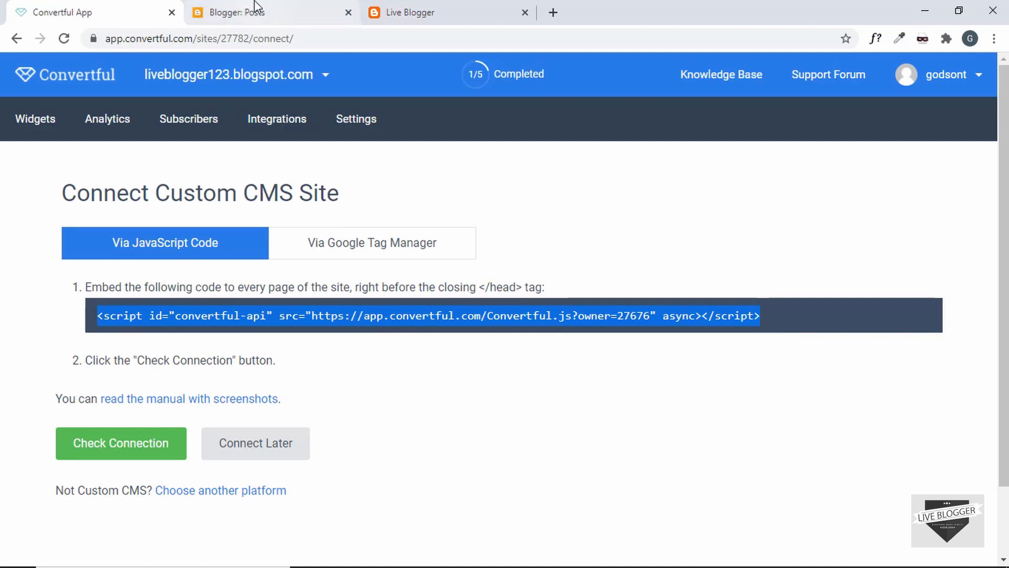
{"action": "left_click", "coordinate": [255, 11]}
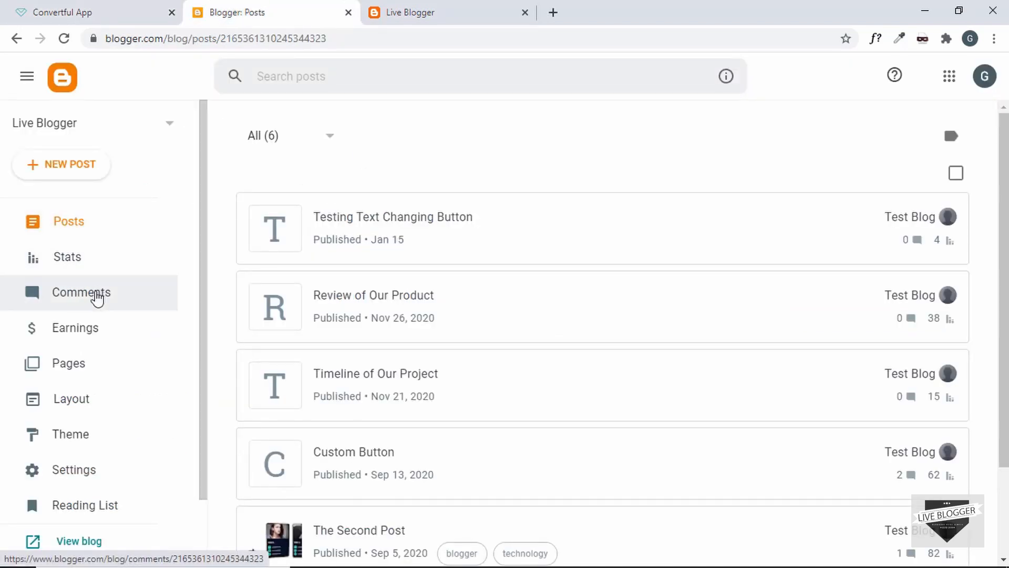
Open the Blogger theme's Edit HTML code view
{"action": "left_click", "coordinate": [90, 434]}
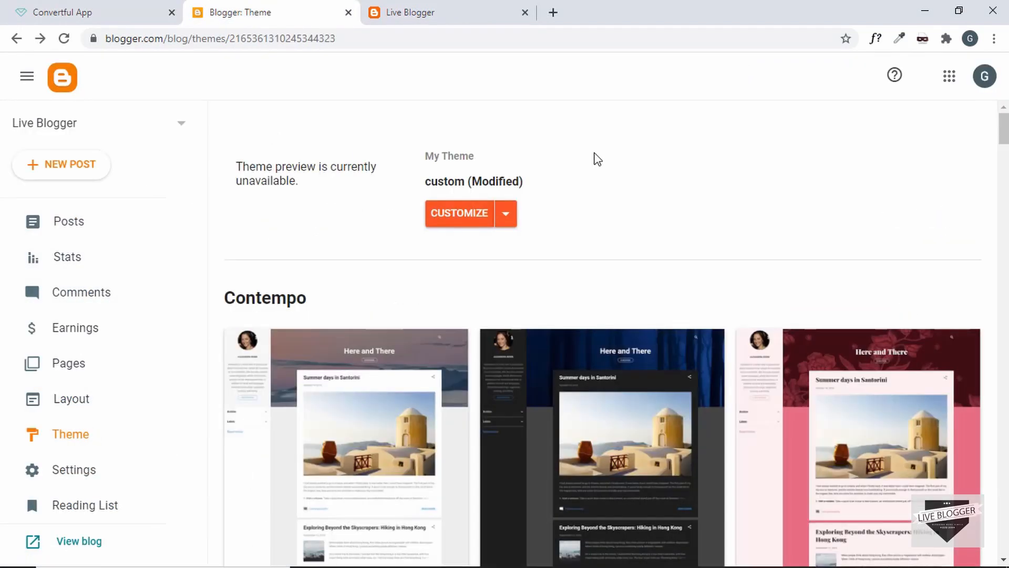
{"action": "left_click", "coordinate": [510, 219]}
{"action": "left_click", "coordinate": [430, 332]}
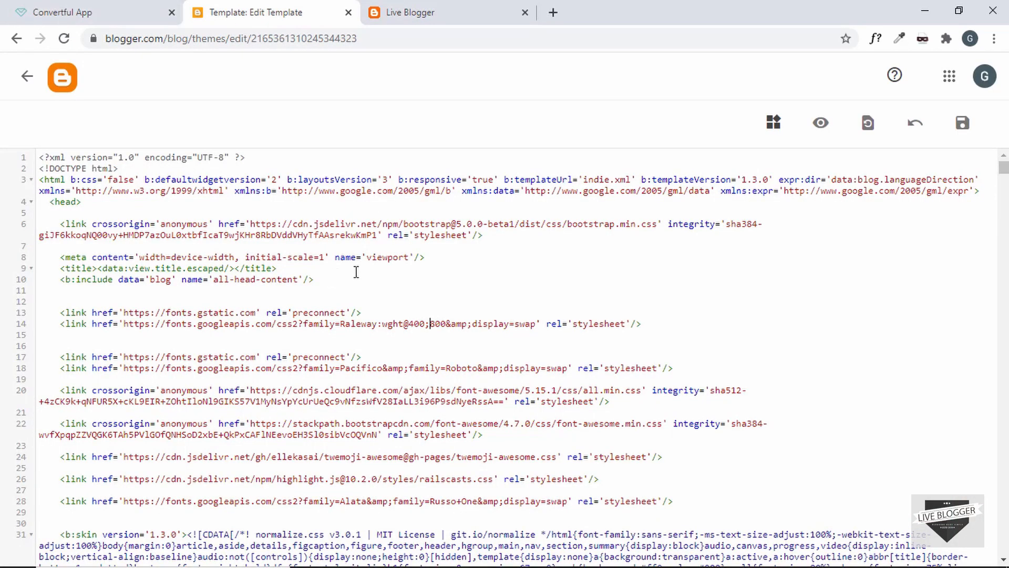
{"action": "left_click", "coordinate": [116, 15]}
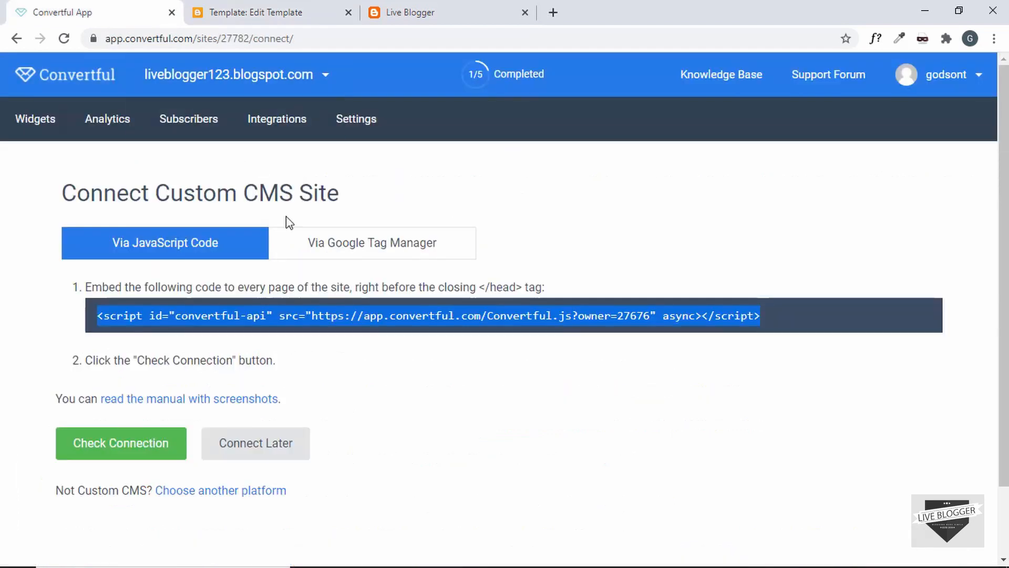
{"action": "left_click", "coordinate": [285, 7]}
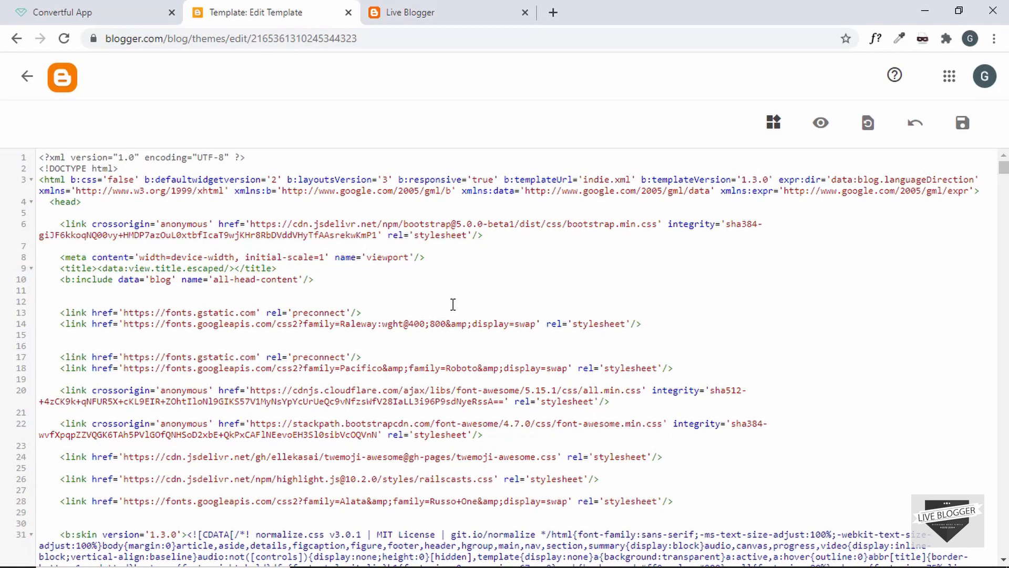
Paste the Convertful script with async='async' above </head> and save the theme
{"action": "key", "text": "ctrl+f"}
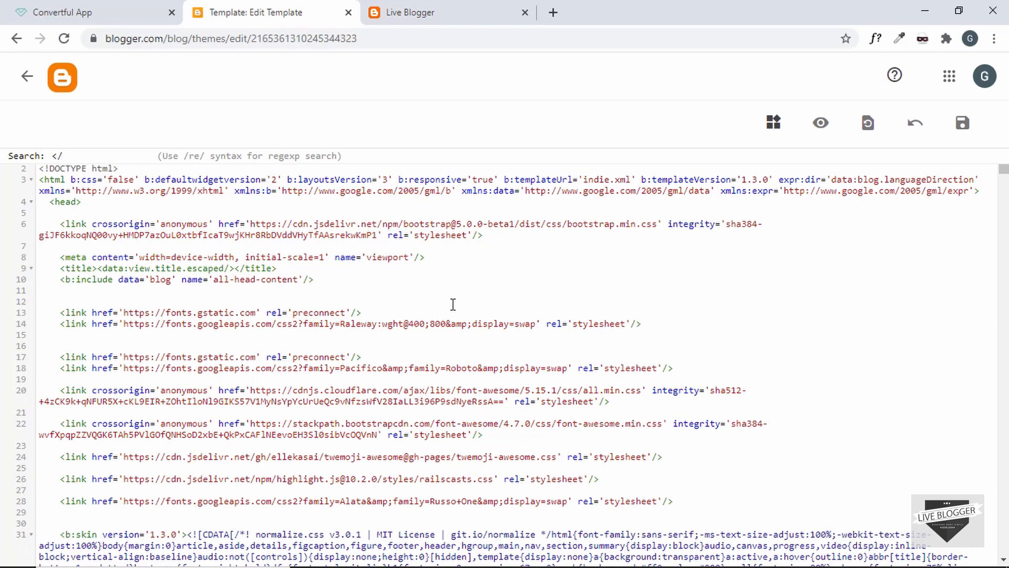
{"action": "key", "text": "Return"}
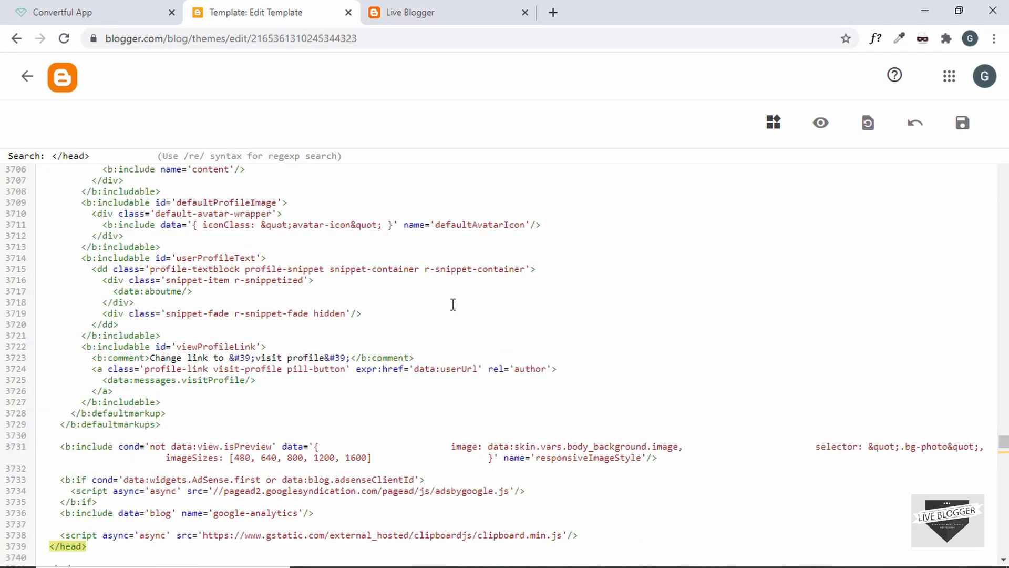
{"action": "scroll", "coordinate": [441, 387], "scroll_direction": "down", "scroll_amount": 4}
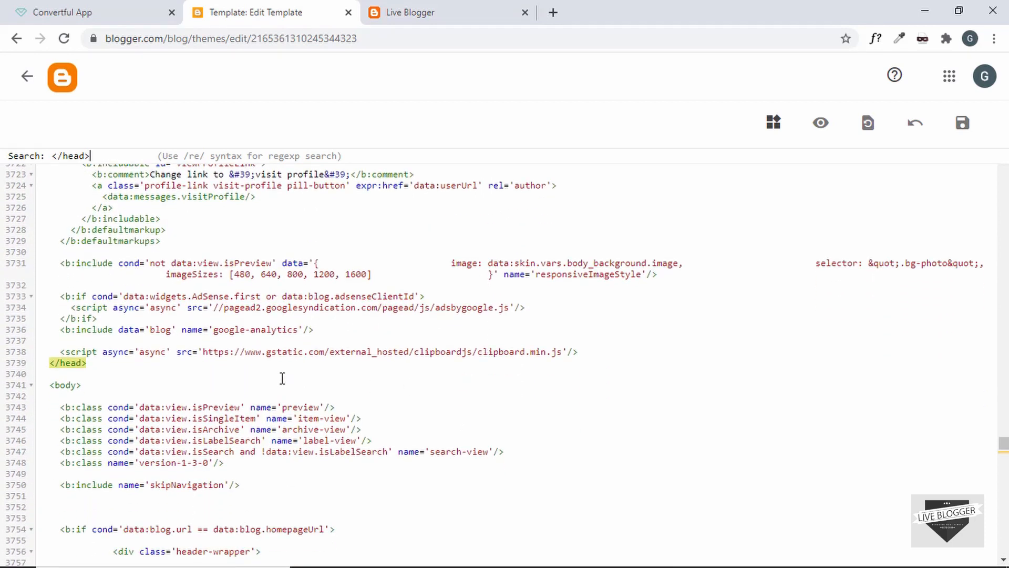
{"action": "left_click", "coordinate": [598, 349]}
{"action": "key", "text": "Return"}
{"action": "key", "text": "Return"}
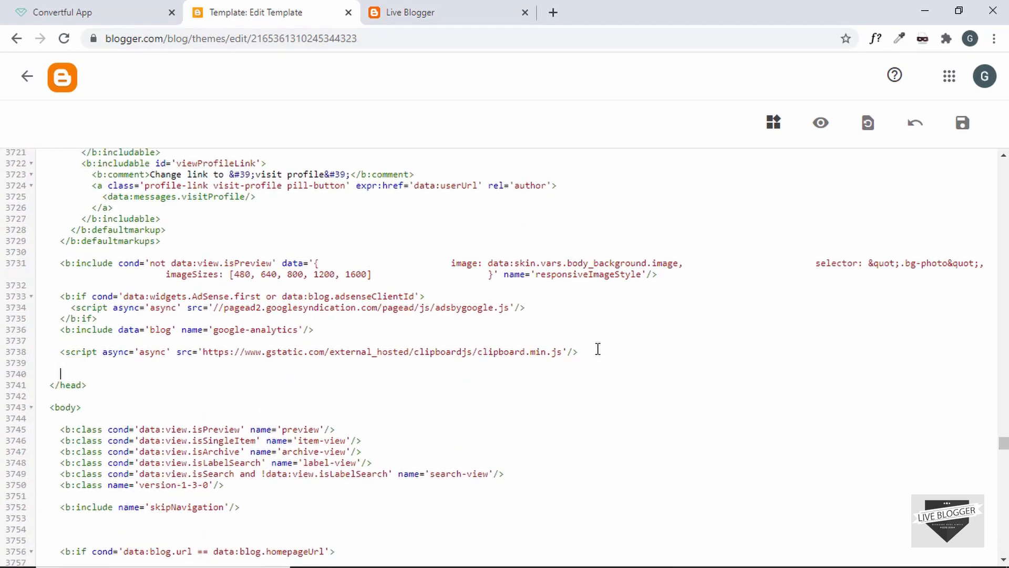
{"action": "key", "text": "ctrl+v"}
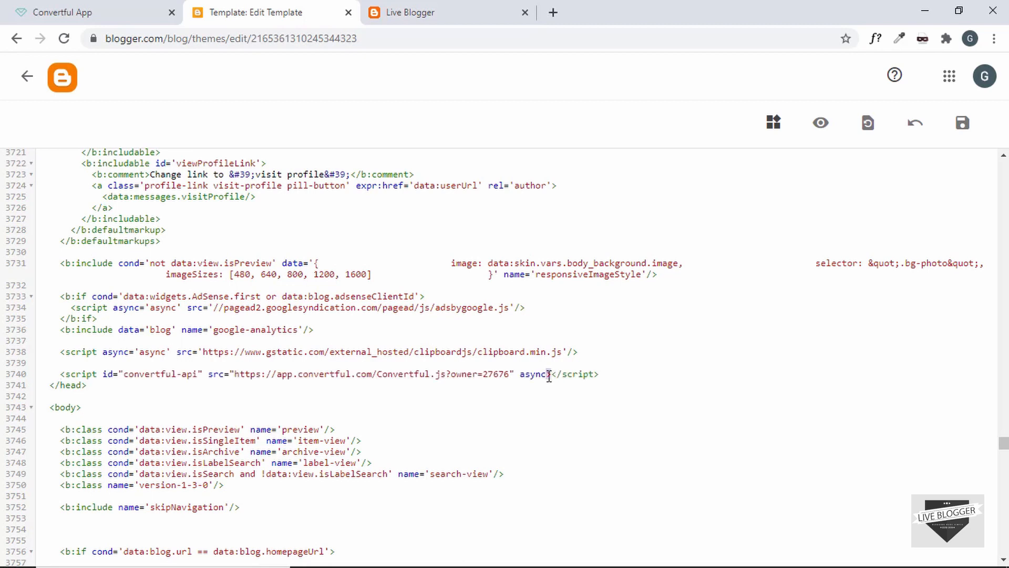
{"action": "type", "text": "='async'"}
{"action": "left_click", "coordinate": [963, 125]}
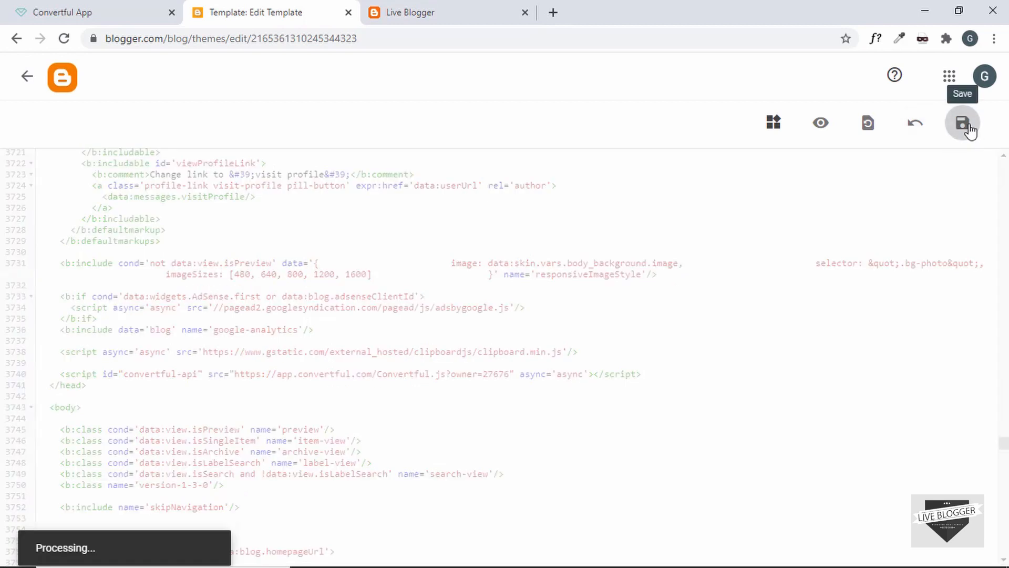
{"action": "left_click", "coordinate": [121, 13]}
Run Check Connection, which reports the script not found, then choose Connect Later
{"action": "left_click", "coordinate": [388, 326]}
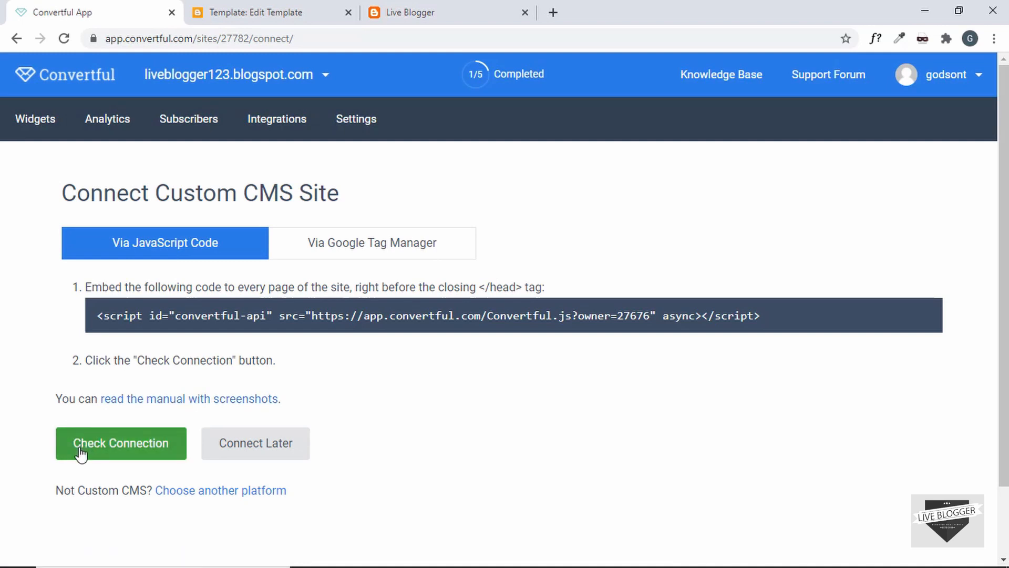
{"action": "left_click", "coordinate": [111, 449]}
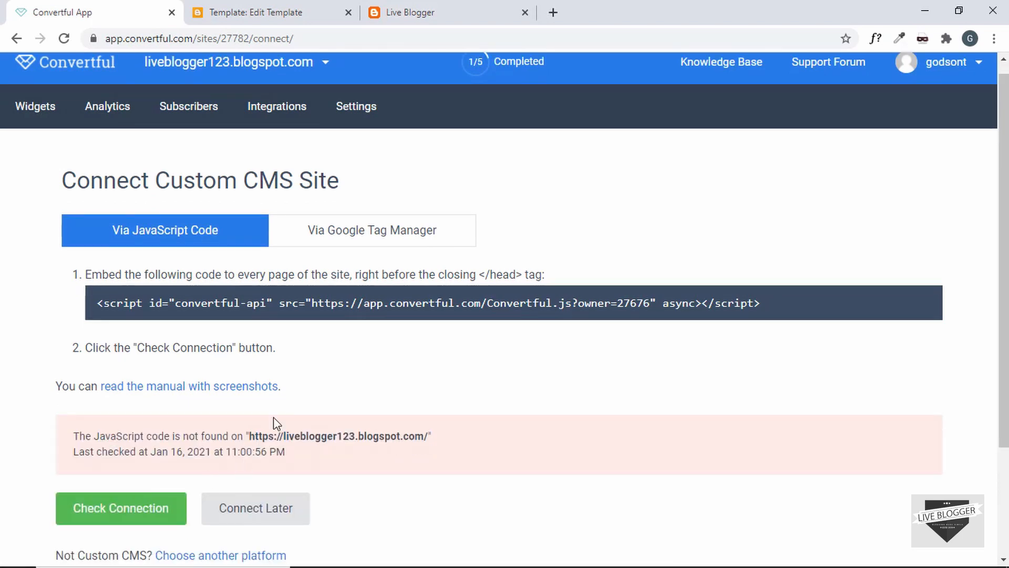
{"action": "left_click", "coordinate": [267, 8]}
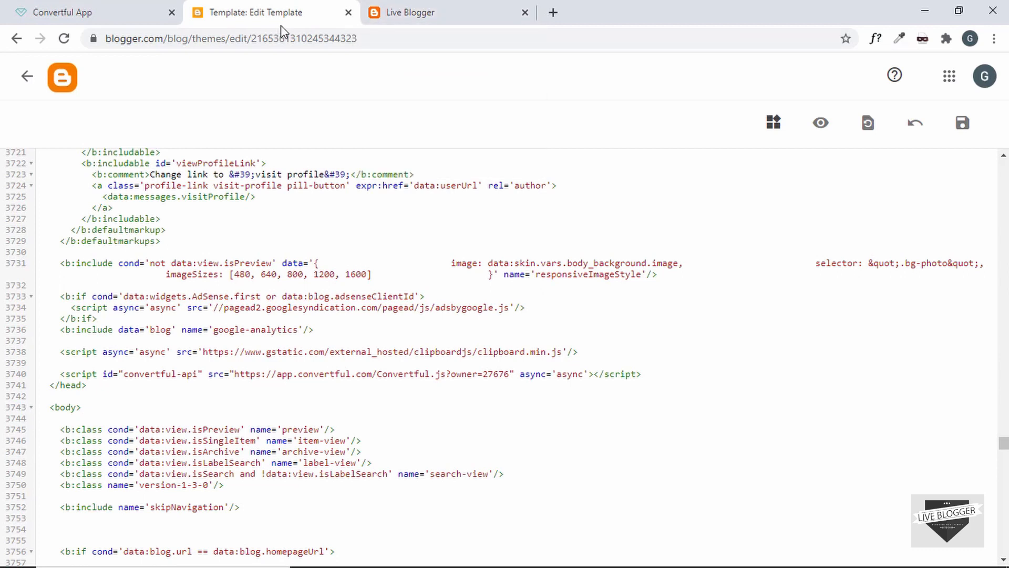
{"action": "left_click", "coordinate": [140, 16]}
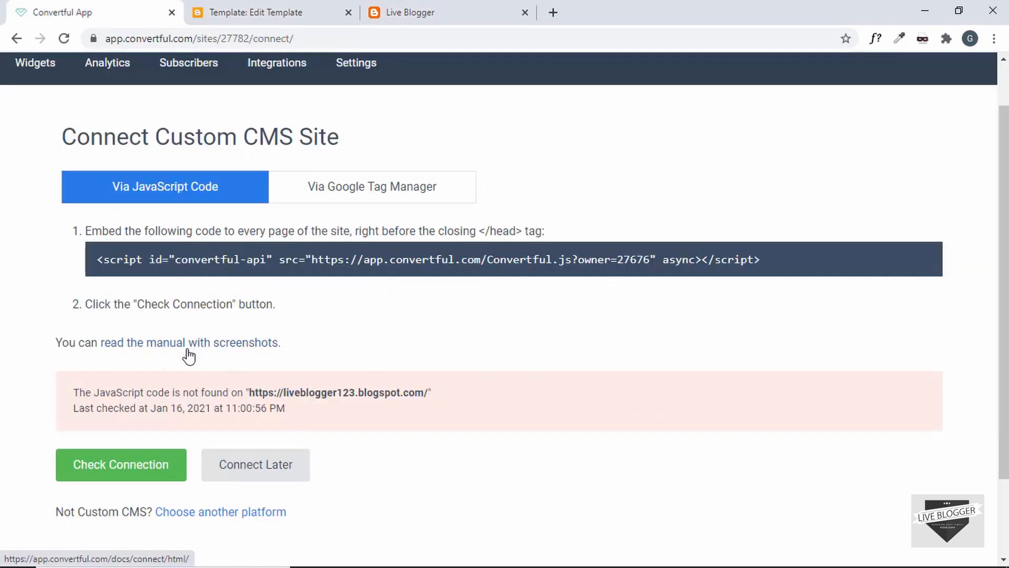
{"action": "left_click", "coordinate": [287, 468]}
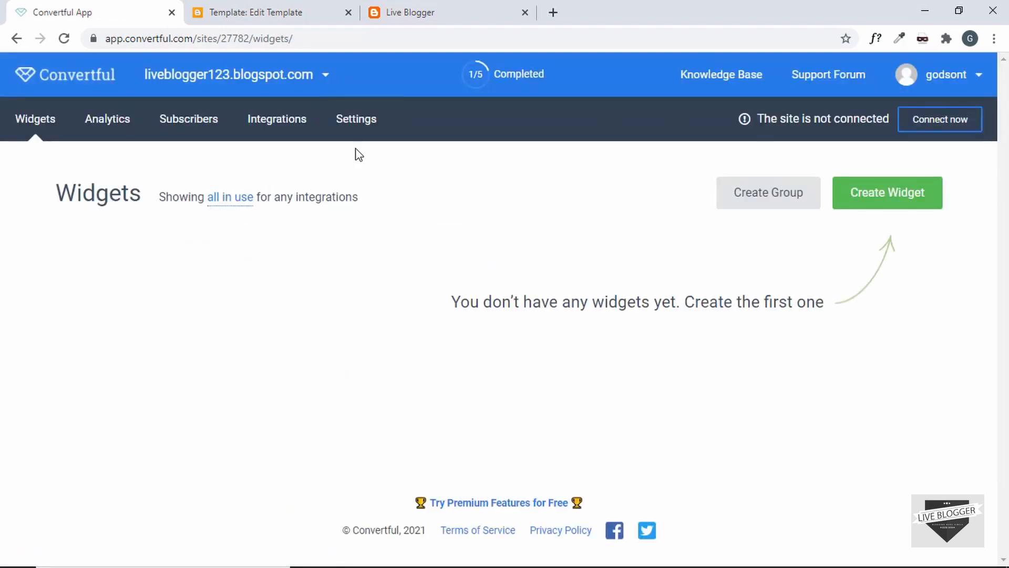
Create Pop-up #1 from the Blog/Magazine/Media Yes/No Exit Intent 'Grab a FREE Copy of Our Best eBook' template
{"action": "mouse_move", "coordinate": [304, 90]}
{"action": "left_click", "coordinate": [900, 199]}
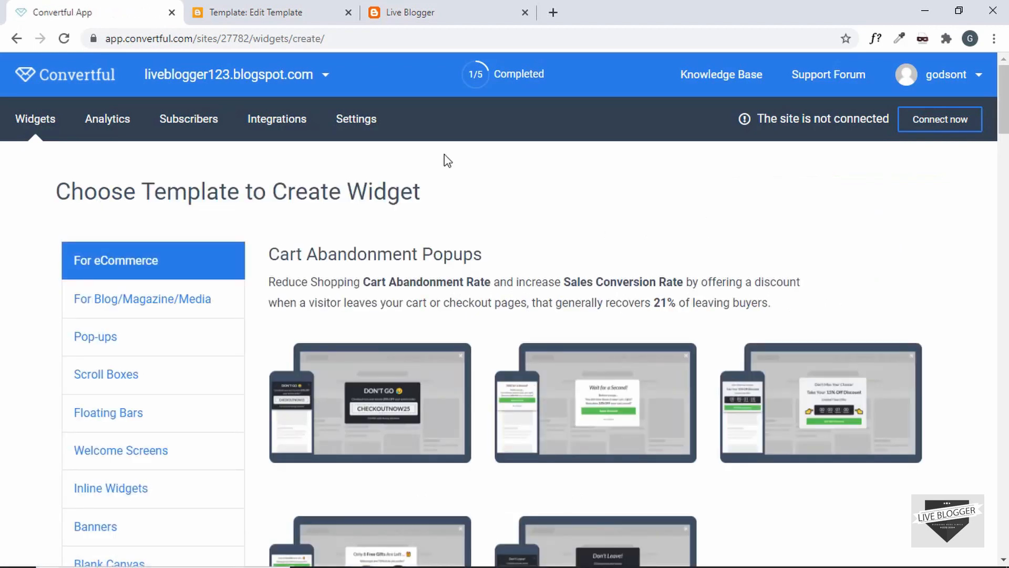
{"action": "scroll", "coordinate": [411, 244], "scroll_direction": "down", "scroll_amount": 1}
{"action": "scroll", "coordinate": [411, 245], "scroll_direction": "down", "scroll_amount": 1}
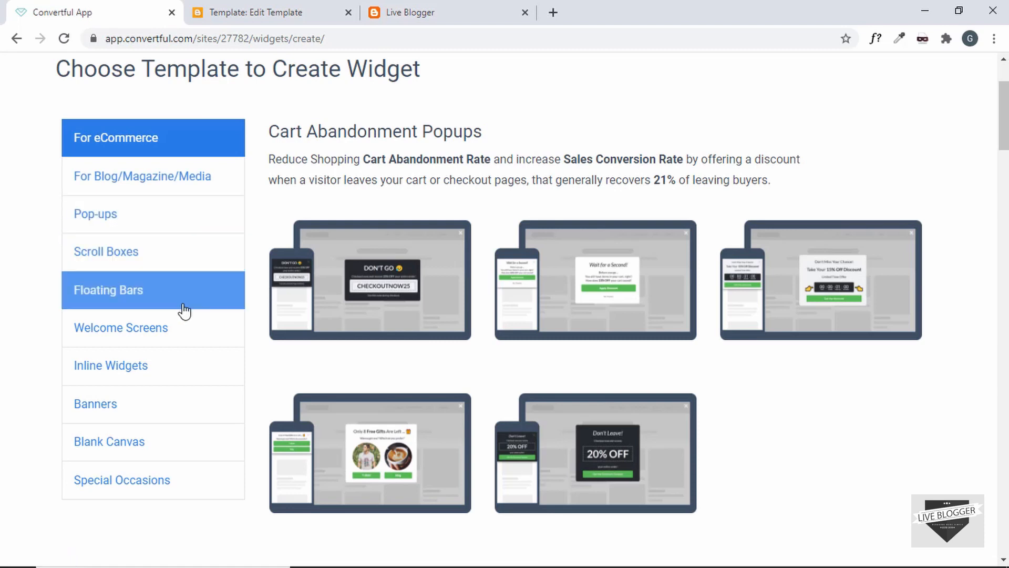
{"action": "left_click", "coordinate": [139, 184]}
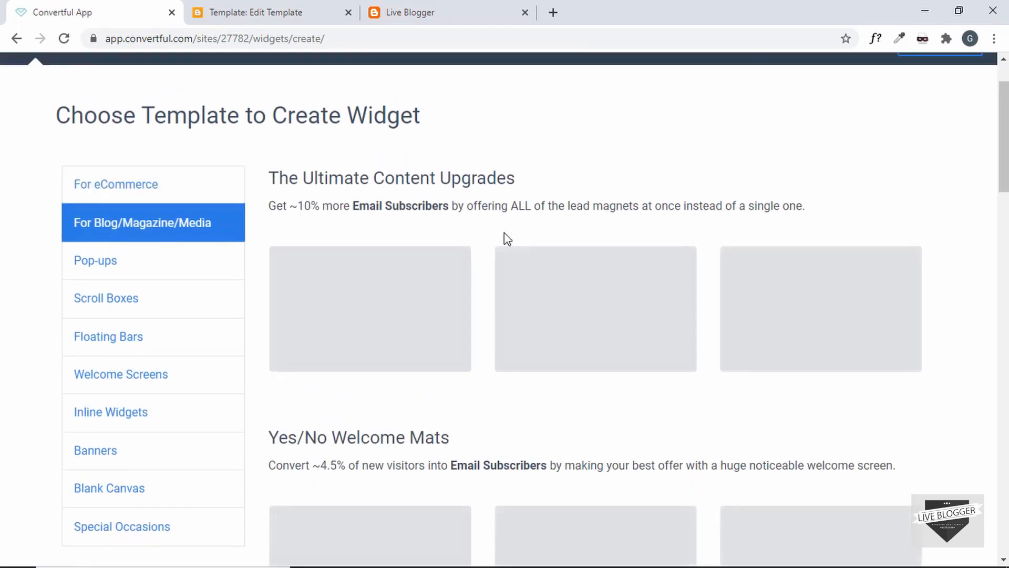
{"action": "scroll", "coordinate": [503, 232], "scroll_direction": "down", "scroll_amount": 2}
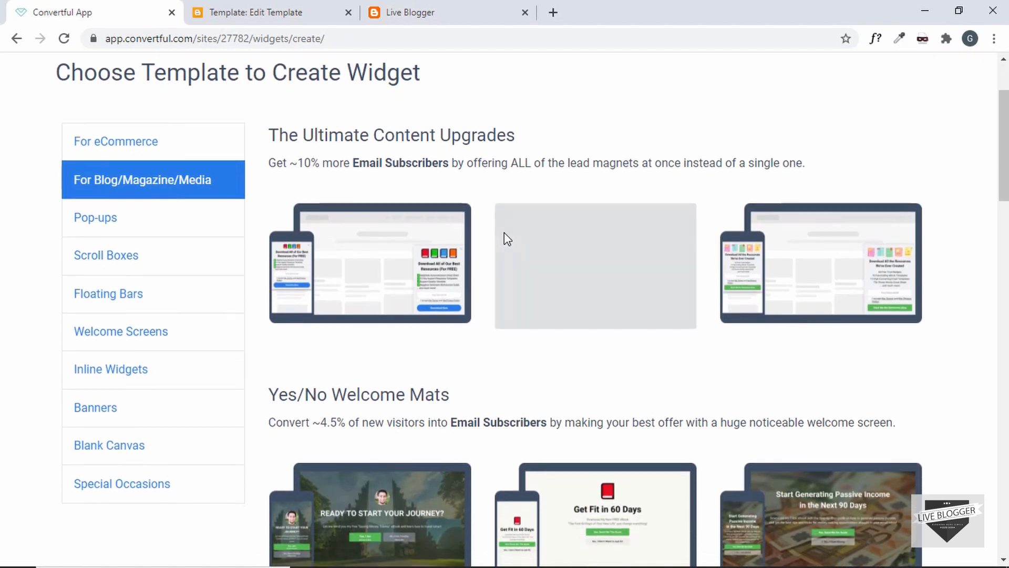
{"action": "scroll", "coordinate": [567, 221], "scroll_direction": "down", "scroll_amount": 10}
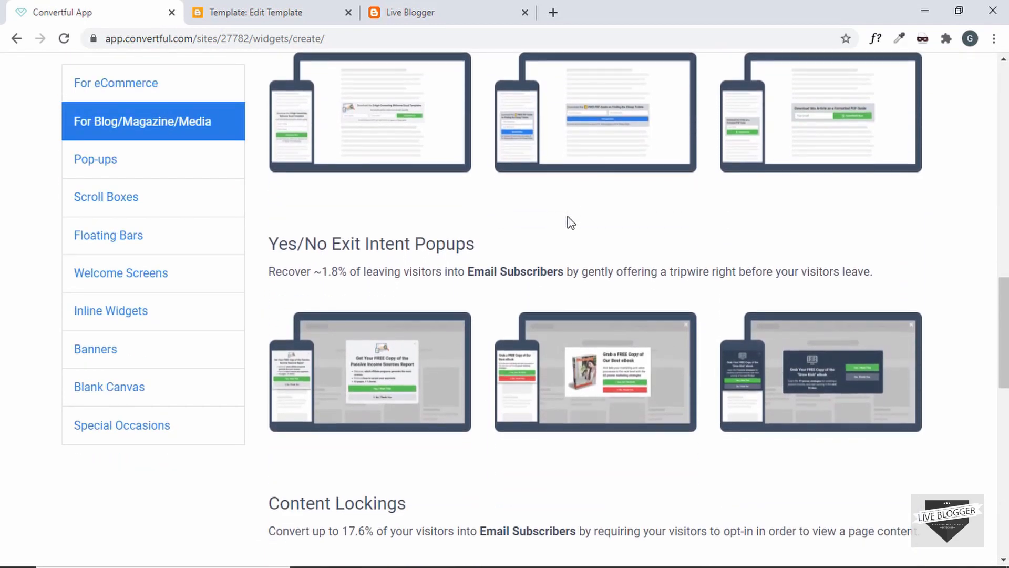
{"action": "scroll", "coordinate": [569, 221], "scroll_direction": "down", "scroll_amount": 2}
{"action": "mouse_move", "coordinate": [603, 245]}
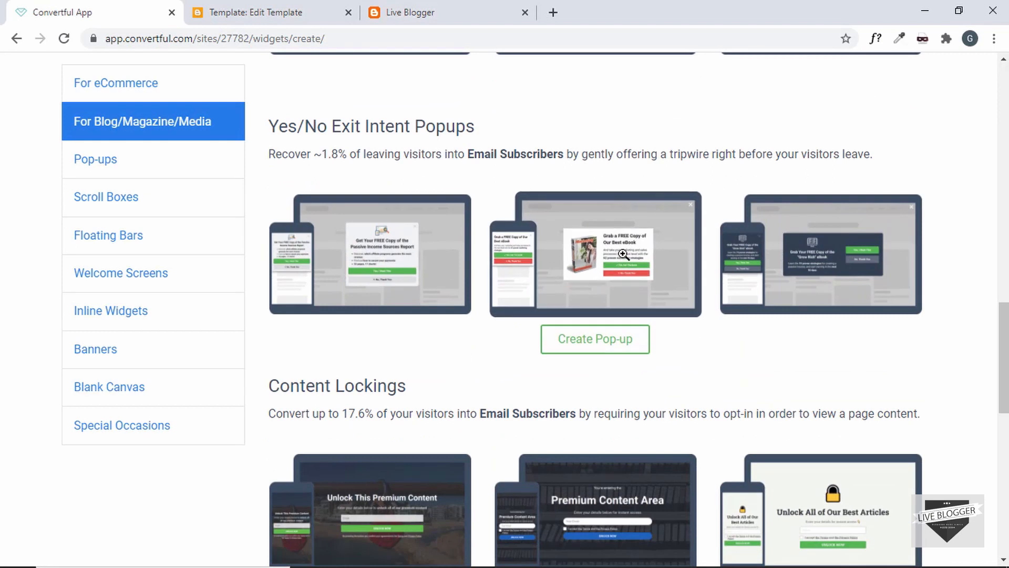
{"action": "left_click", "coordinate": [599, 342]}
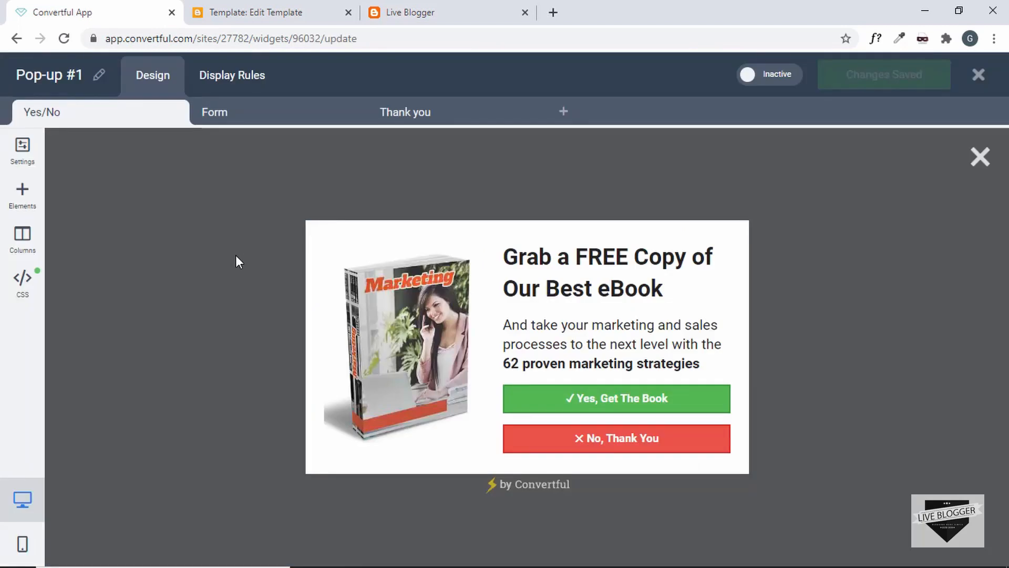
Look over the eBook image's On Click Actions without adding one
{"action": "left_click", "coordinate": [427, 339]}
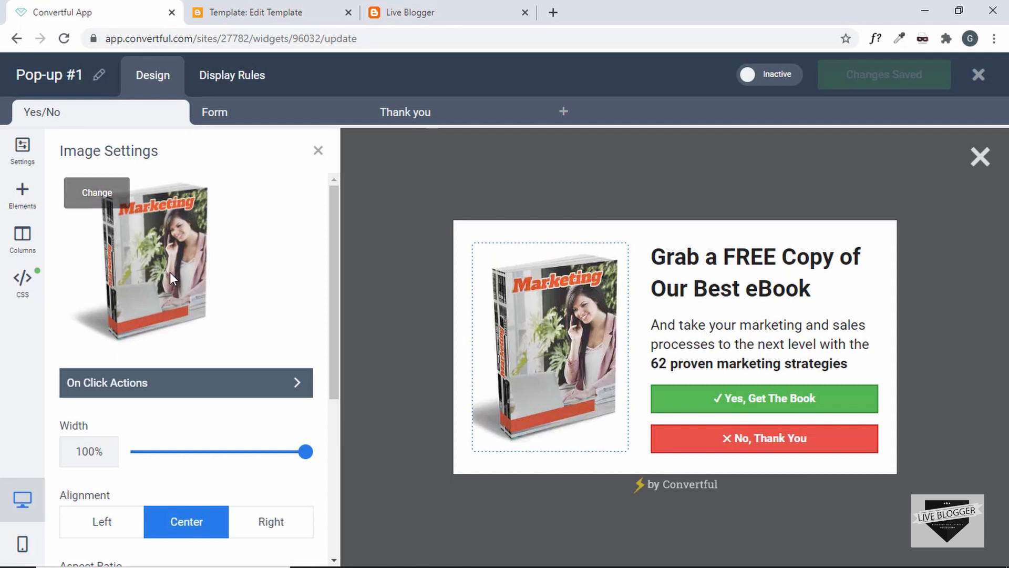
{"action": "scroll", "coordinate": [169, 273], "scroll_direction": "down", "scroll_amount": 2}
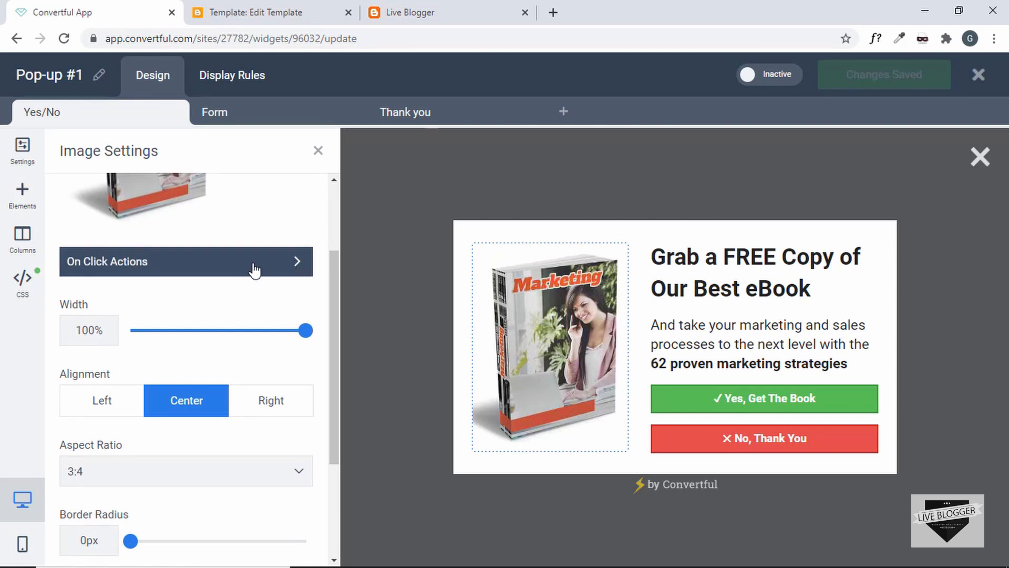
{"action": "left_click", "coordinate": [289, 268]}
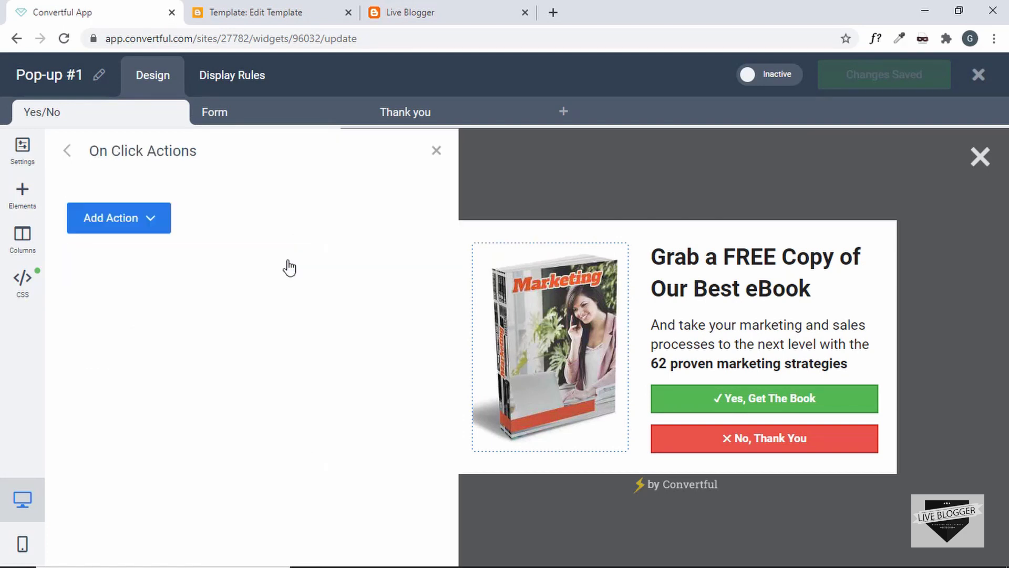
{"action": "left_click", "coordinate": [150, 219]}
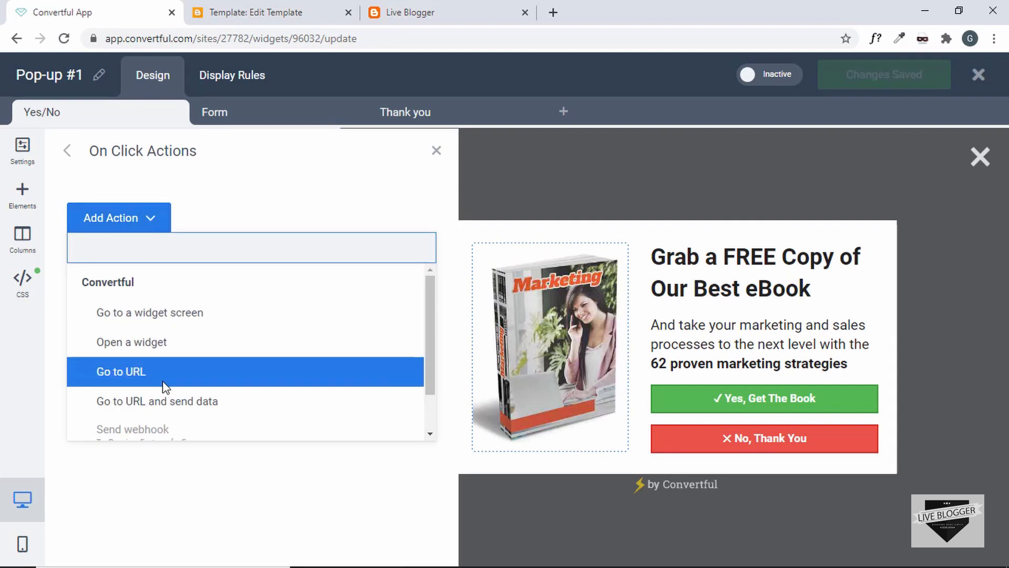
{"action": "left_click", "coordinate": [160, 201]}
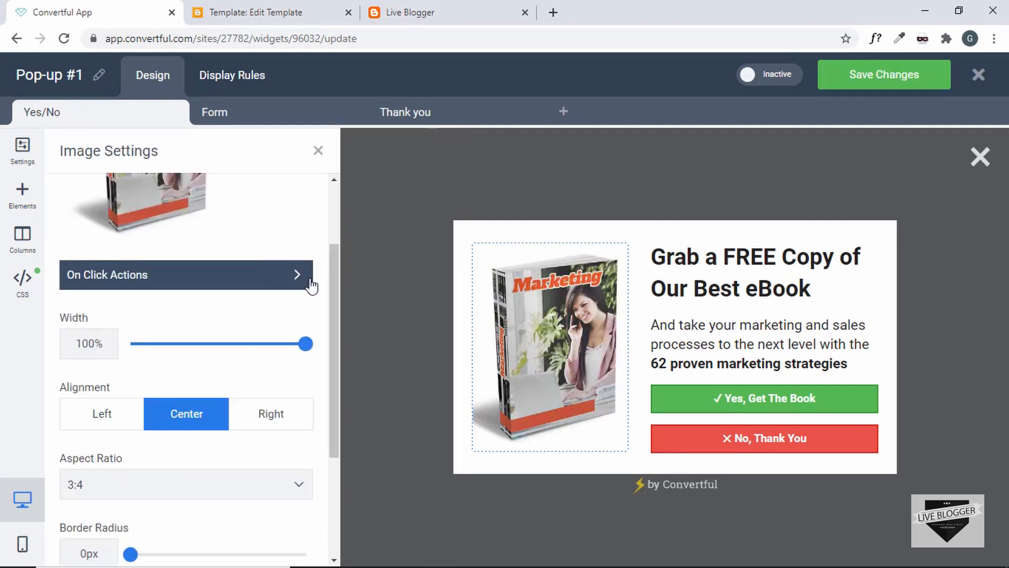
Keep the image width at 100%, hide it on mobile, and compare mobile and desktop previews
{"action": "left_click_drag", "start_coordinate": [305, 344], "coordinate": [343, 343]}
{"action": "left_click", "coordinate": [316, 365]}
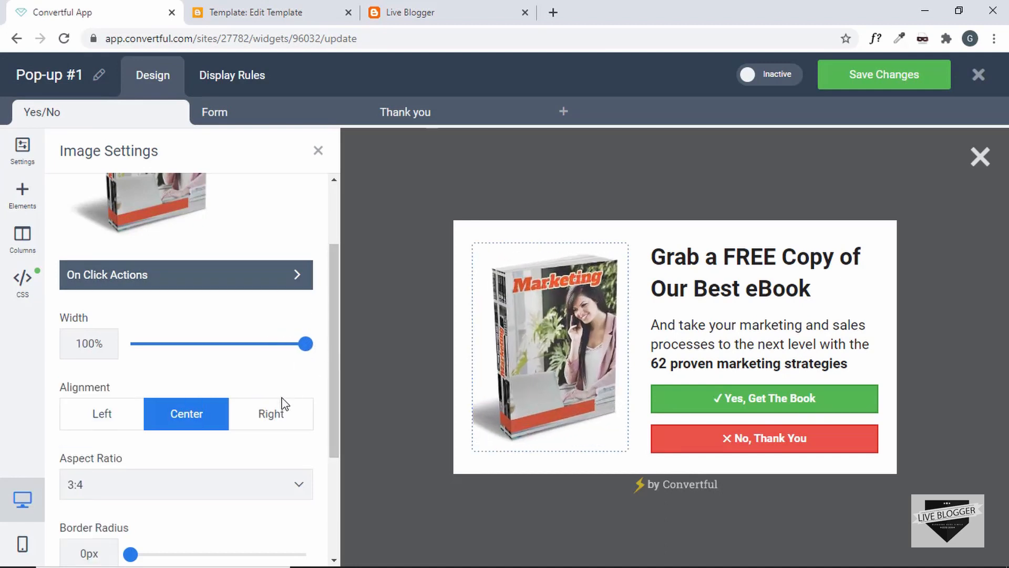
{"action": "scroll", "coordinate": [284, 403], "scroll_direction": "down", "scroll_amount": 3}
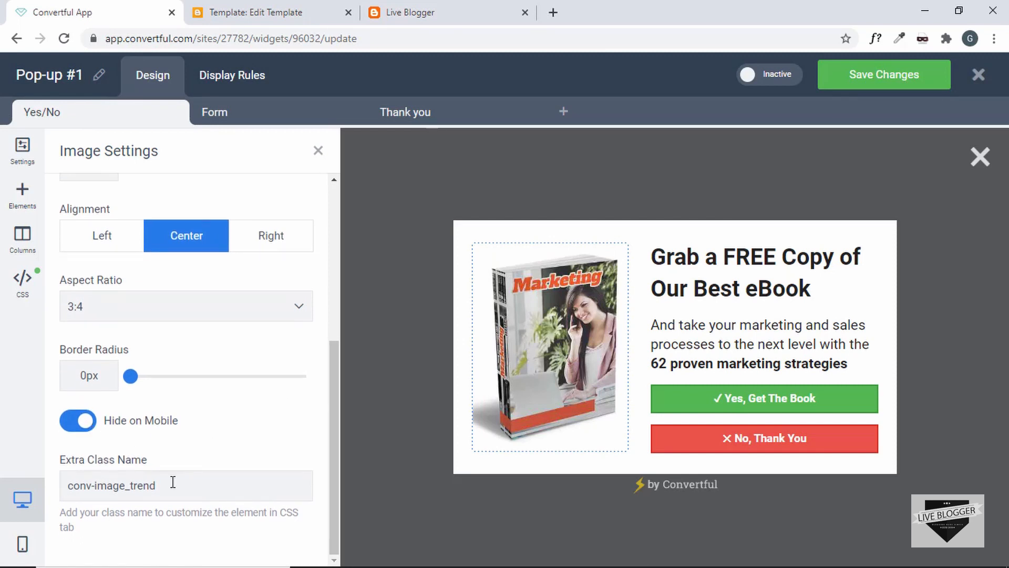
{"action": "left_click", "coordinate": [23, 545]}
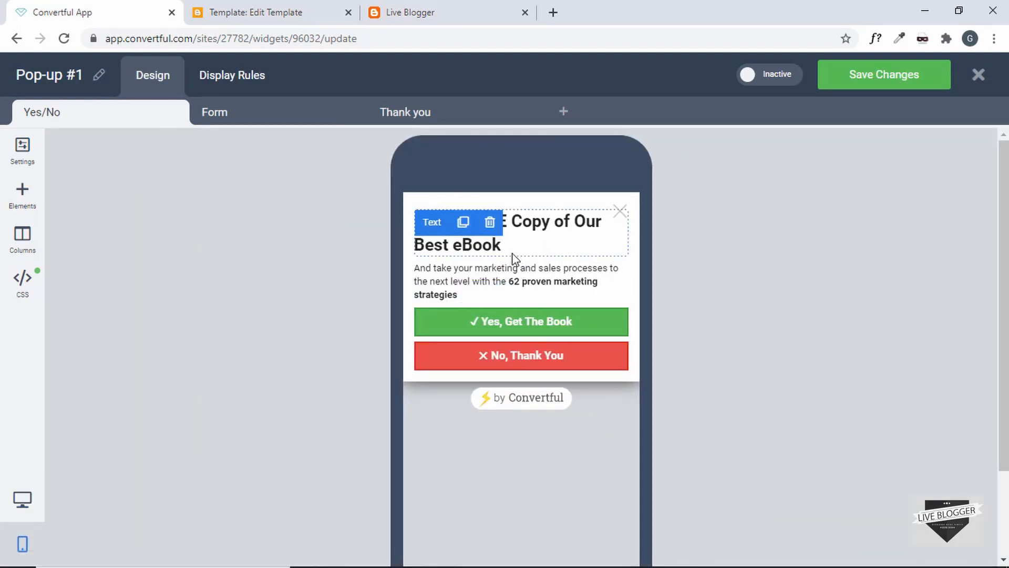
{"action": "left_click", "coordinate": [22, 505]}
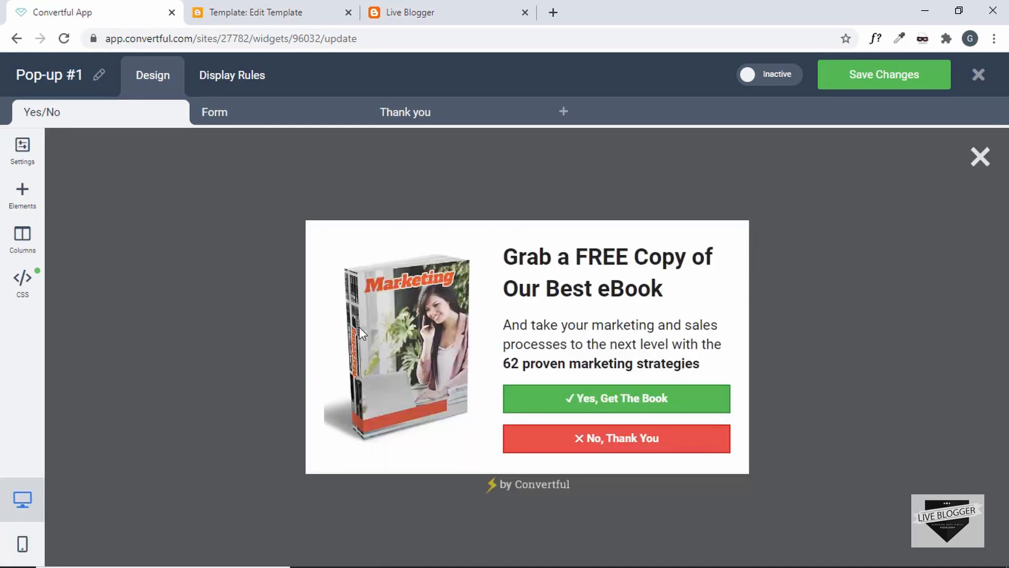
Review the heading's Text Settings down to Extra Class Name, then open the paragraph's settings
{"action": "left_click", "coordinate": [619, 255]}
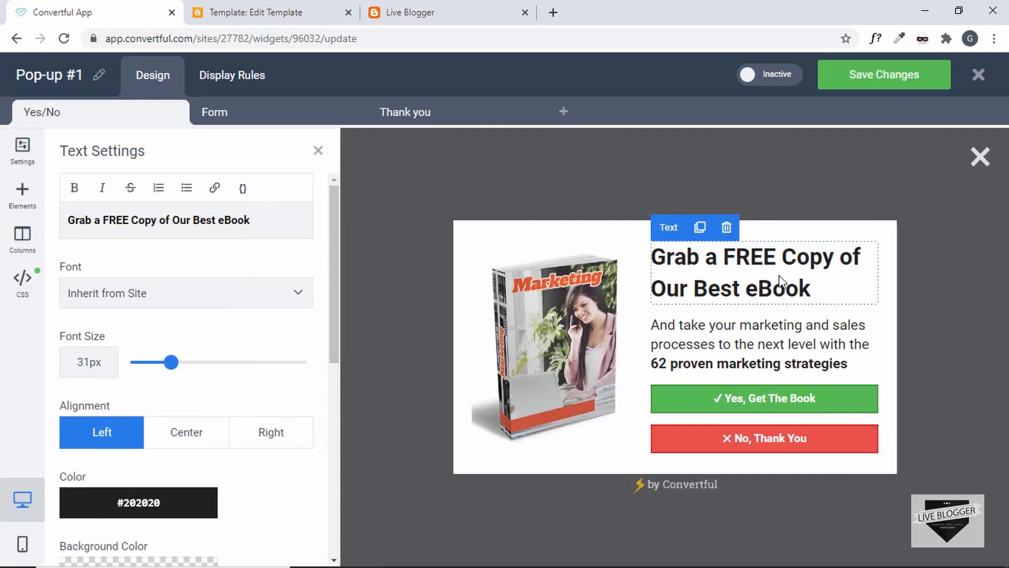
{"action": "left_click", "coordinate": [204, 230]}
{"action": "left_click", "coordinate": [204, 229]}
{"action": "left_click_drag", "start_coordinate": [265, 216], "coordinate": [59, 220]}
{"action": "left_click", "coordinate": [158, 219]}
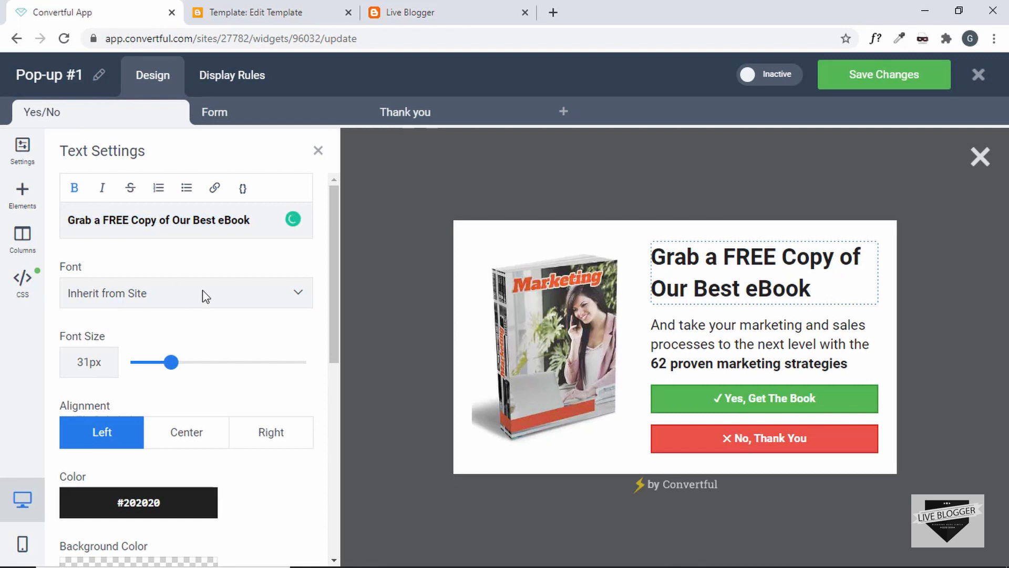
{"action": "scroll", "coordinate": [203, 293], "scroll_direction": "down", "scroll_amount": 2}
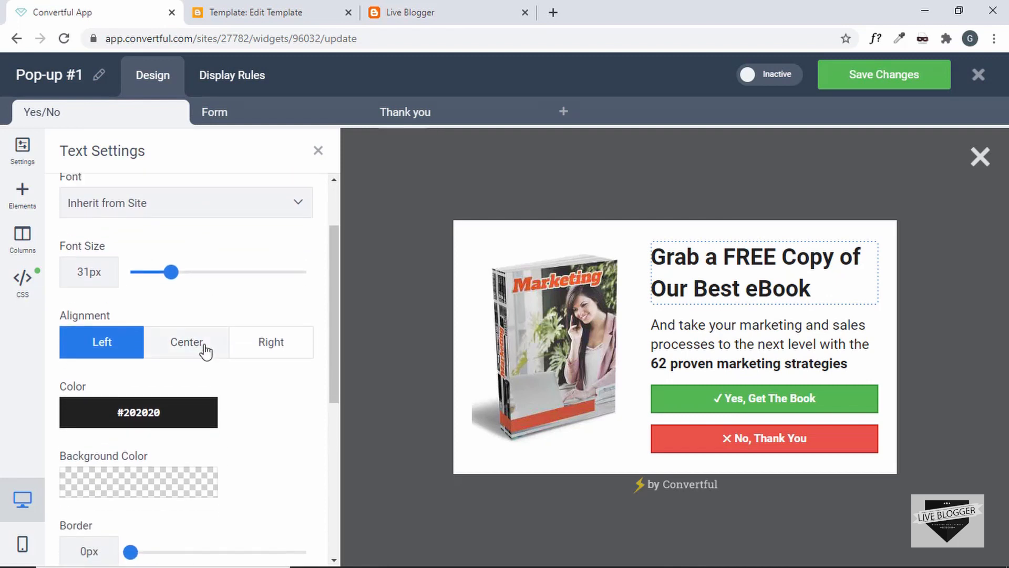
{"action": "scroll", "coordinate": [226, 355], "scroll_direction": "down", "scroll_amount": 4}
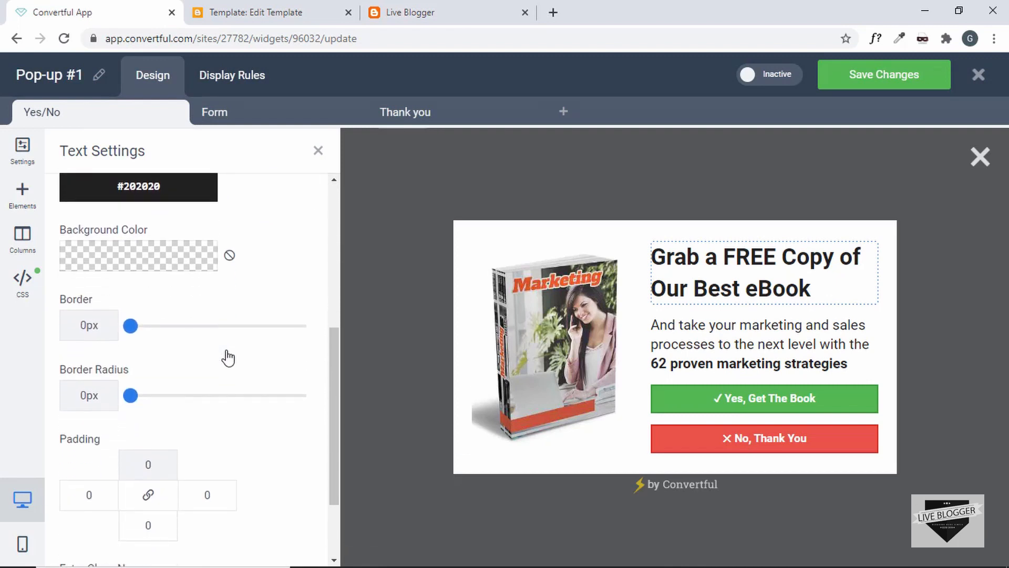
{"action": "scroll", "coordinate": [228, 357], "scroll_direction": "down", "scroll_amount": 2}
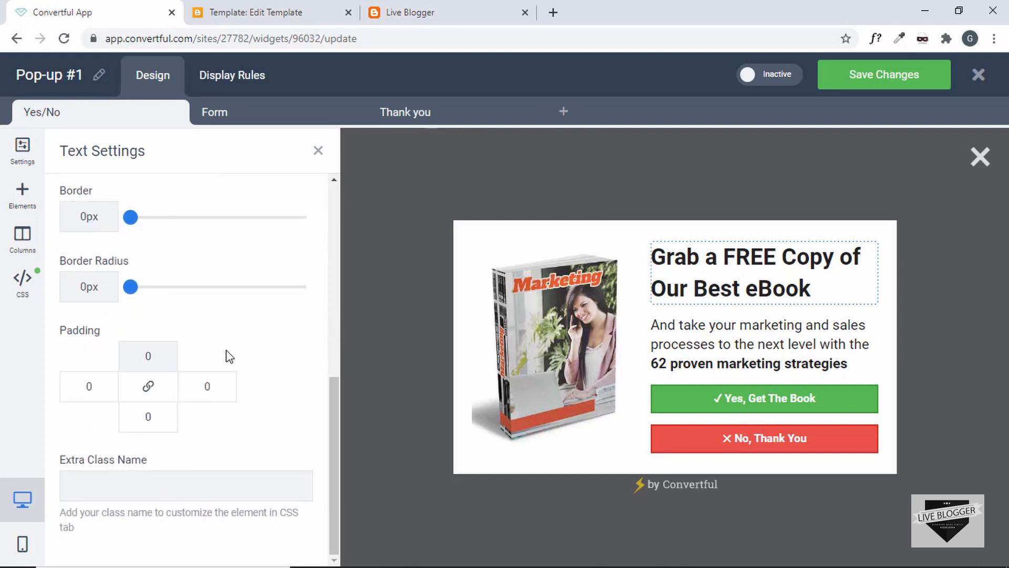
{"action": "left_click", "coordinate": [151, 488]}
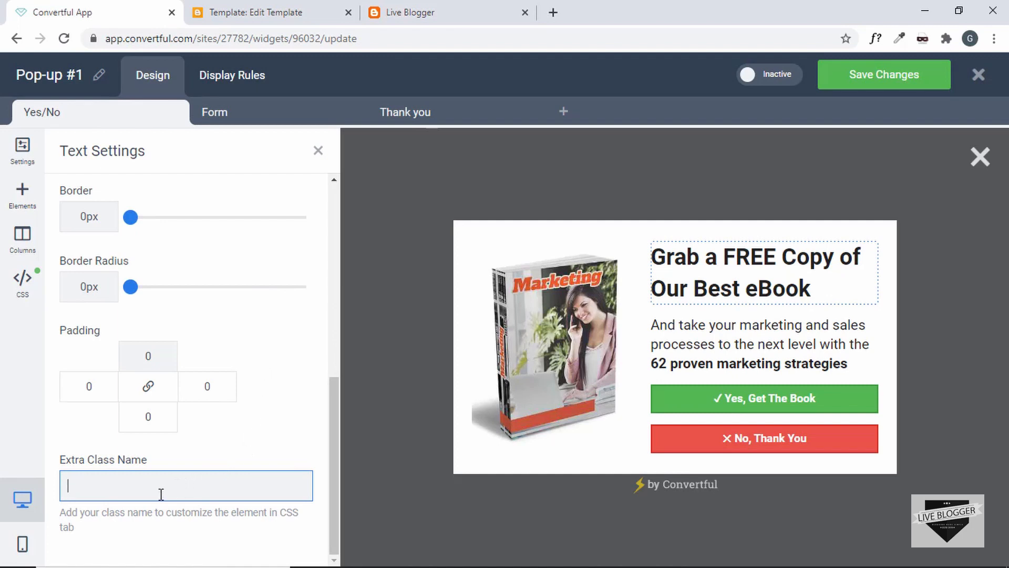
{"action": "scroll", "coordinate": [183, 489], "scroll_direction": "up", "scroll_amount": 3}
{"action": "left_click", "coordinate": [815, 338]}
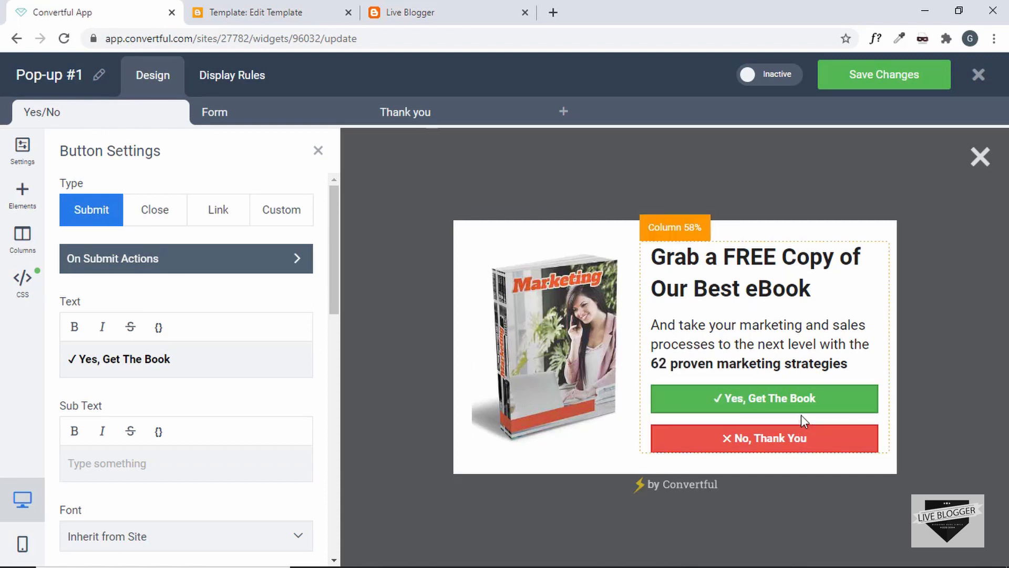
Scroll through the green button's colour and border settings, then check the No, Thank You button and widget settings
{"action": "scroll", "coordinate": [246, 344], "scroll_direction": "down", "scroll_amount": 1}
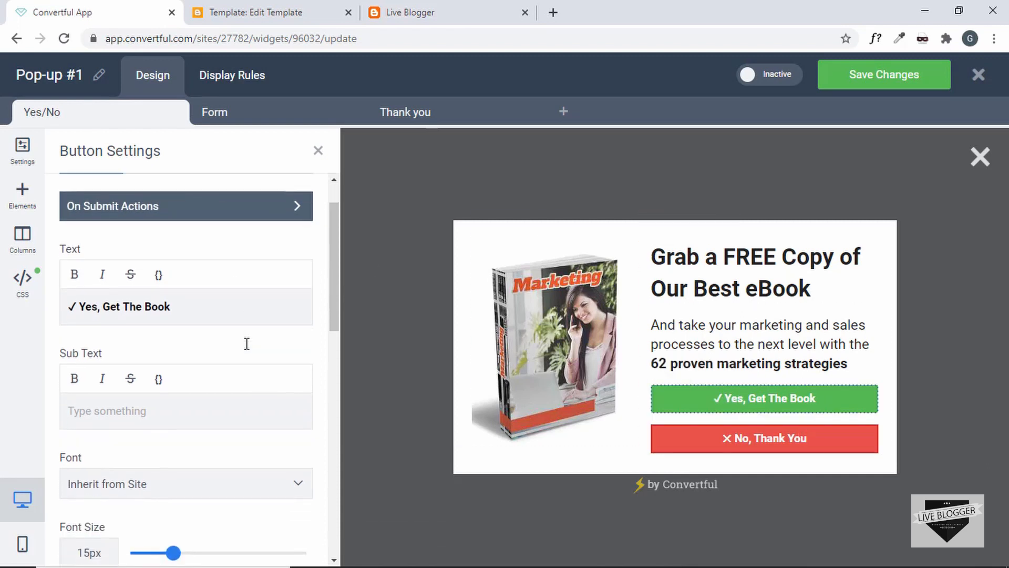
{"action": "scroll", "coordinate": [221, 314], "scroll_direction": "down", "scroll_amount": 6}
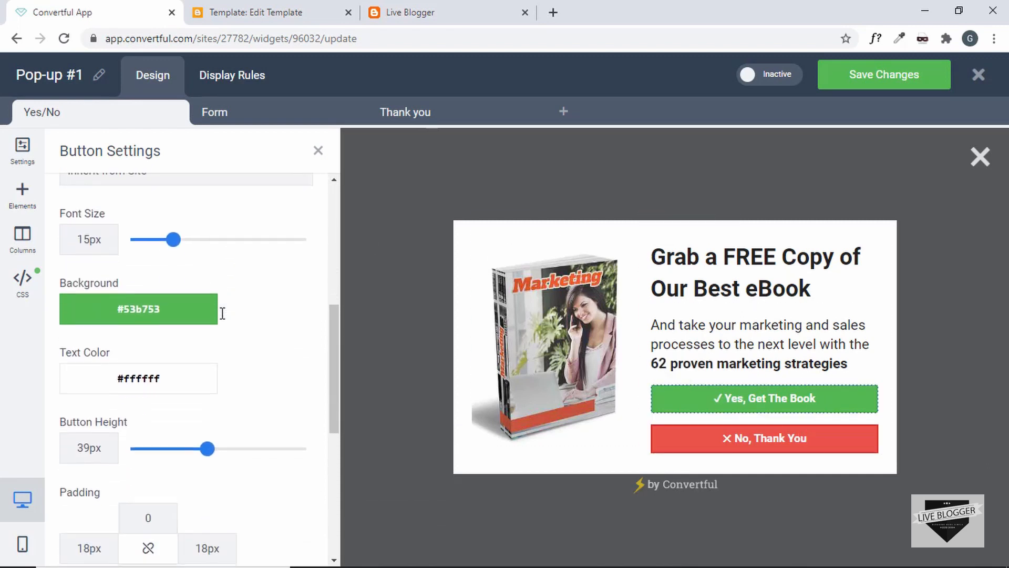
{"action": "scroll", "coordinate": [222, 313], "scroll_direction": "down", "scroll_amount": 7}
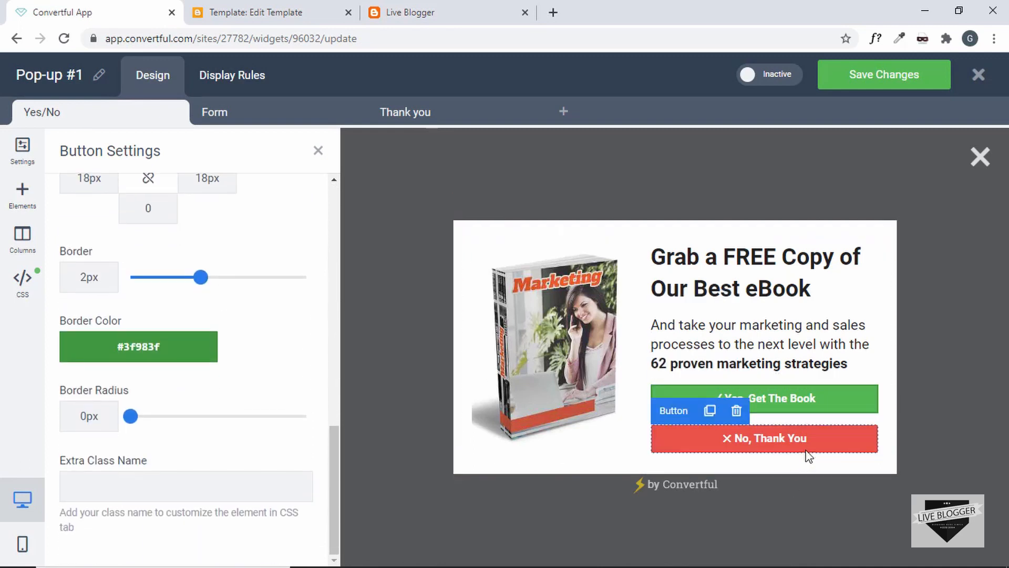
{"action": "left_click", "coordinate": [803, 437]}
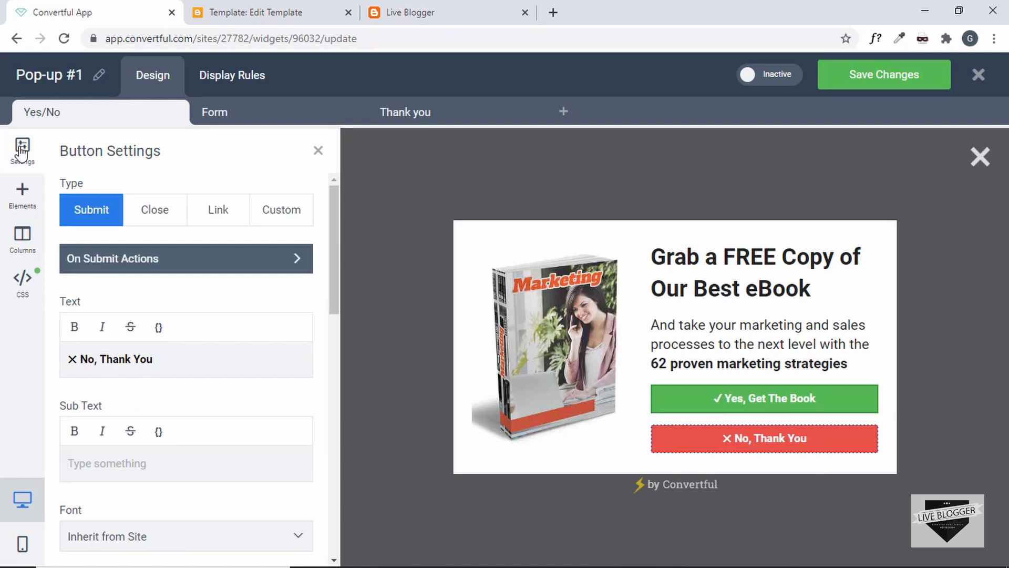
{"action": "left_click", "coordinate": [22, 153]}
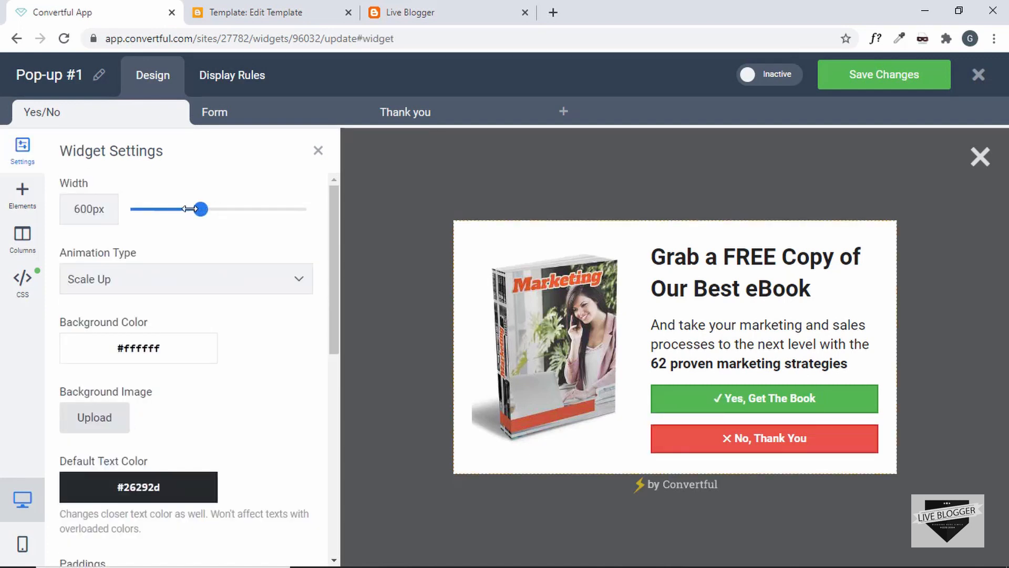
Set the pop-up width to 600px and try Fade In, Scale Up and Scale Down, keeping Scale Up
{"action": "mouse_move", "coordinate": [202, 215]}
{"action": "left_mouse_down"}
{"action": "mouse_move", "coordinate": [221, 209]}
{"action": "mouse_move", "coordinate": [201, 209]}
{"action": "left_mouse_up"}
{"action": "scroll", "coordinate": [210, 284], "scroll_direction": "down", "scroll_amount": 1}
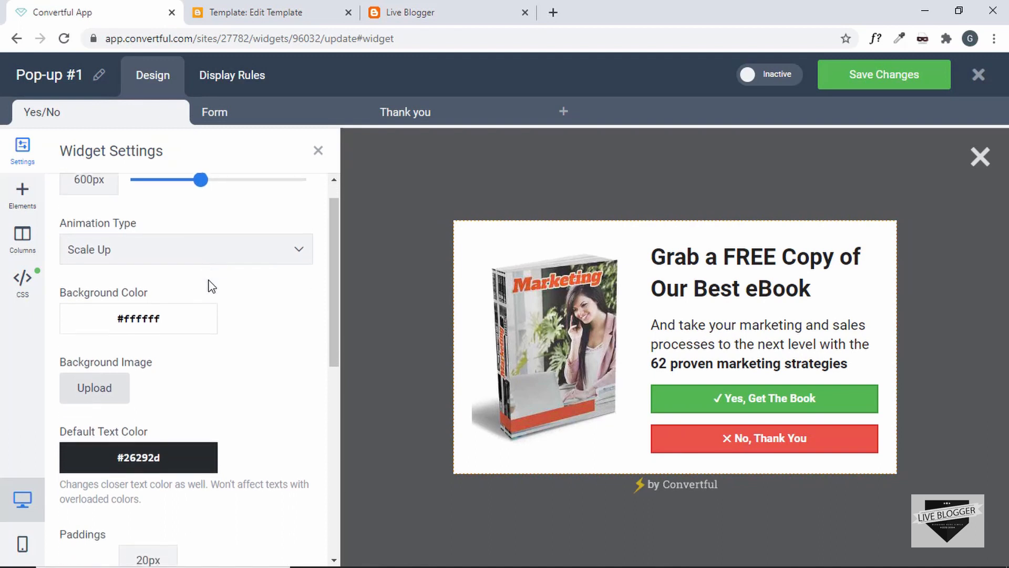
{"action": "left_click", "coordinate": [253, 246]}
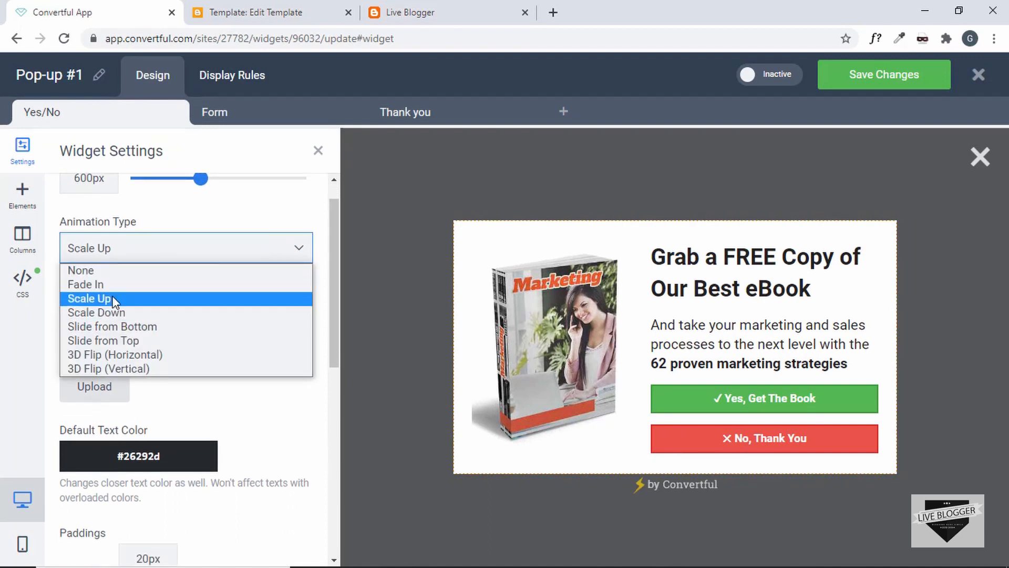
{"action": "left_click", "coordinate": [124, 287]}
{"action": "left_click", "coordinate": [198, 244]}
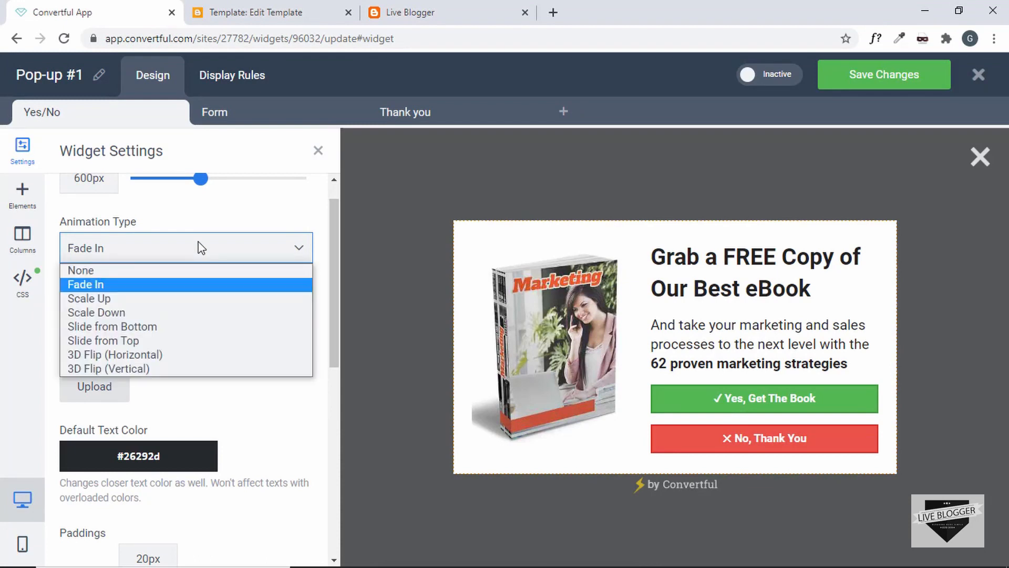
{"action": "left_click", "coordinate": [162, 299]}
{"action": "left_click", "coordinate": [207, 250]}
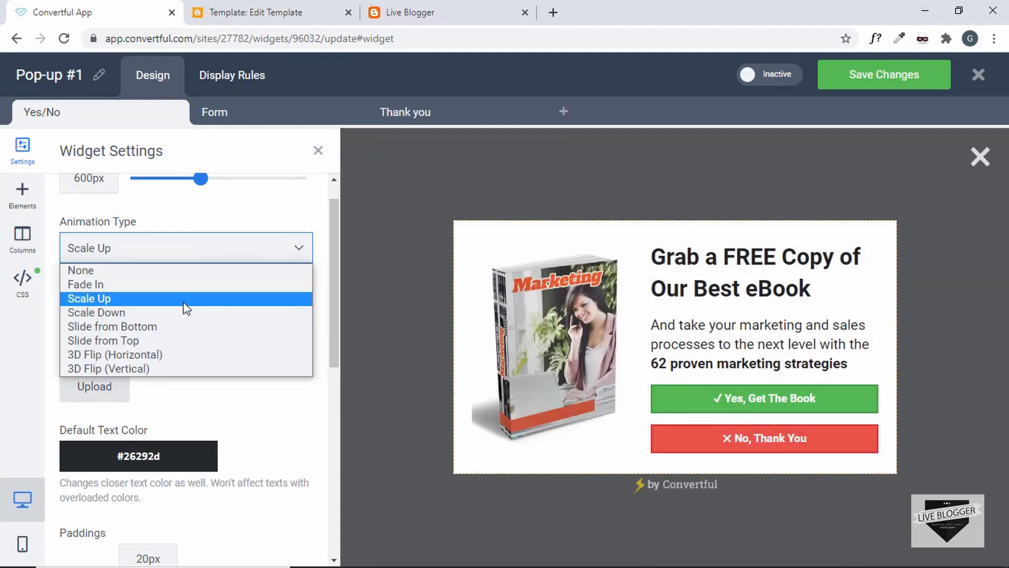
{"action": "left_click", "coordinate": [179, 312]}
{"action": "left_click", "coordinate": [228, 252]}
{"action": "left_click", "coordinate": [199, 298]}
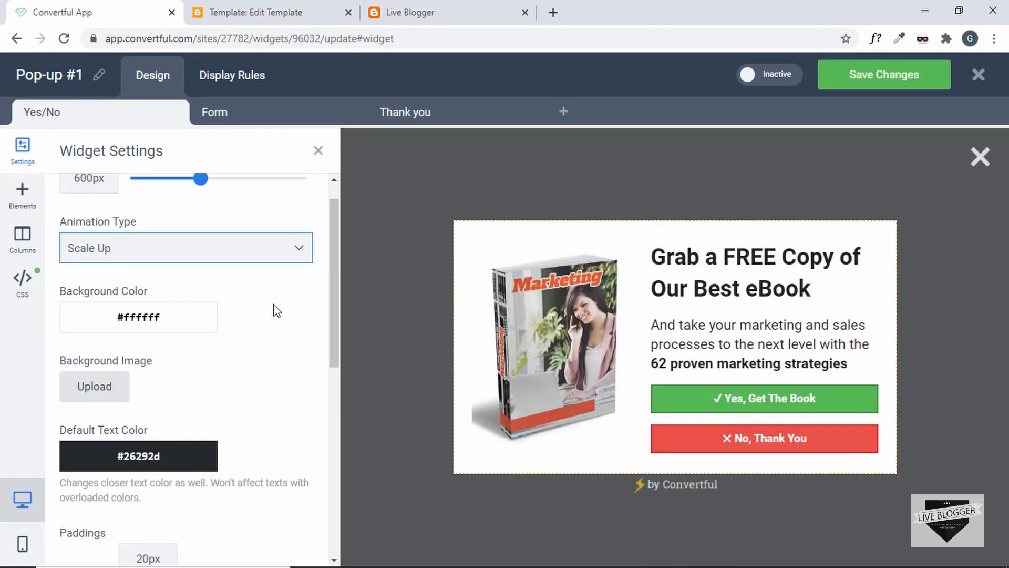
Try rounding the pop-up corners and set Close Button Location to 'Widget top right corner'
{"action": "scroll", "coordinate": [276, 310], "scroll_direction": "down", "scroll_amount": 1}
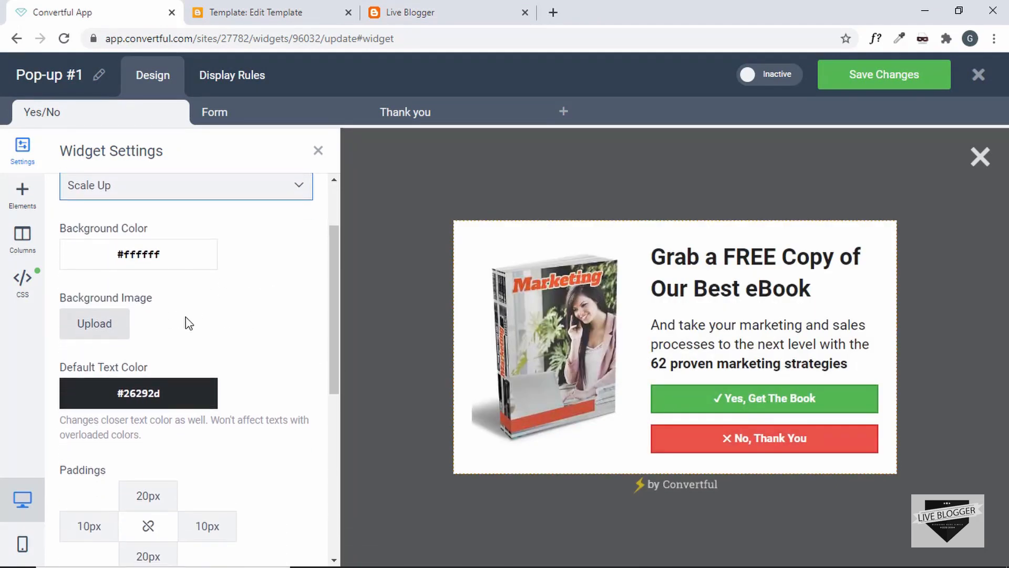
{"action": "scroll", "coordinate": [188, 322], "scroll_direction": "down", "scroll_amount": 4}
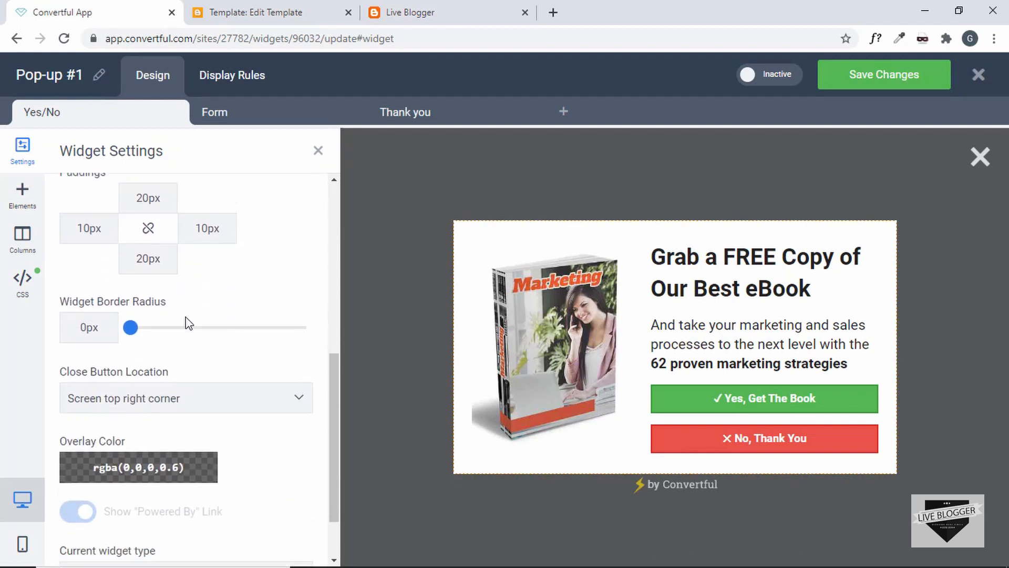
{"action": "scroll", "coordinate": [188, 322], "scroll_direction": "down", "scroll_amount": 1}
{"action": "mouse_move", "coordinate": [138, 253]}
{"action": "left_mouse_down"}
{"action": "mouse_move", "coordinate": [304, 253]}
{"action": "mouse_move", "coordinate": [131, 252]}
{"action": "left_mouse_up"}
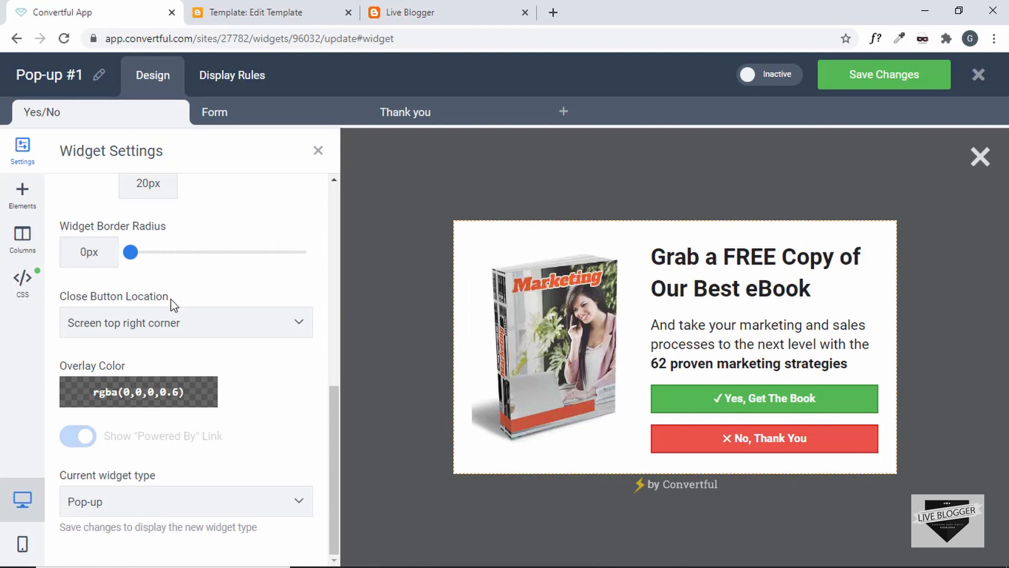
{"action": "left_click", "coordinate": [204, 327]}
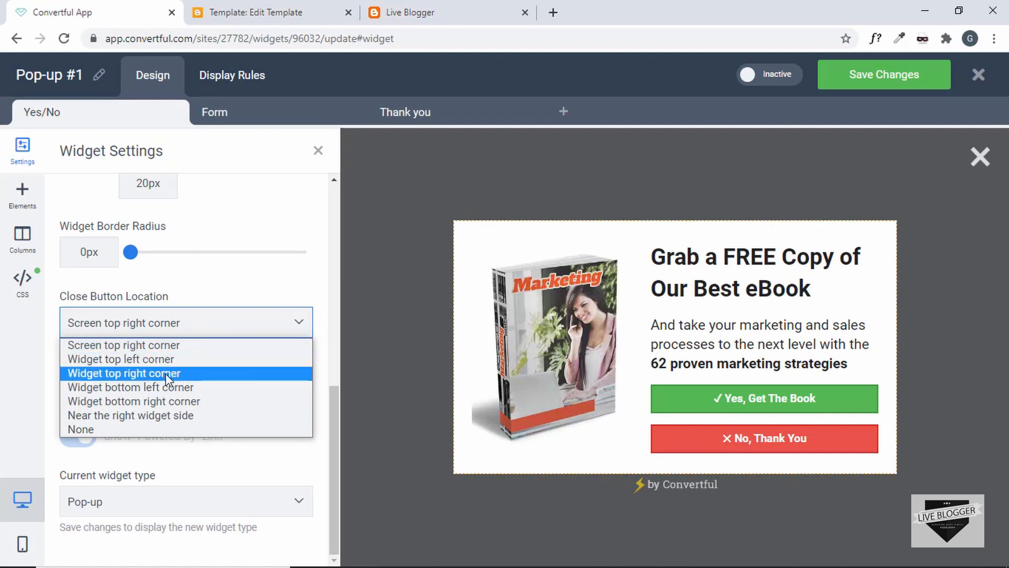
{"action": "left_click", "coordinate": [203, 373]}
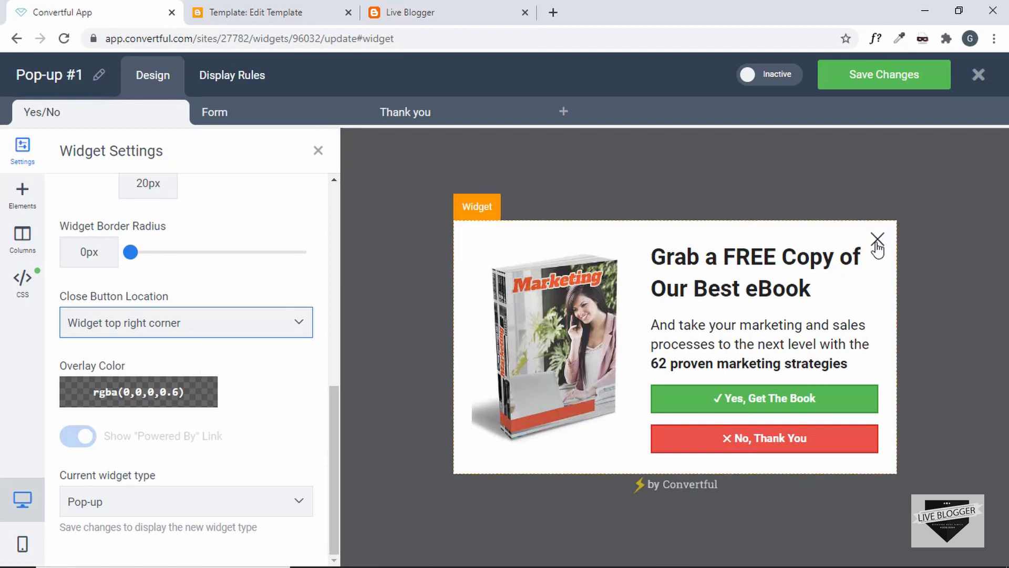
{"action": "left_click", "coordinate": [21, 196]}
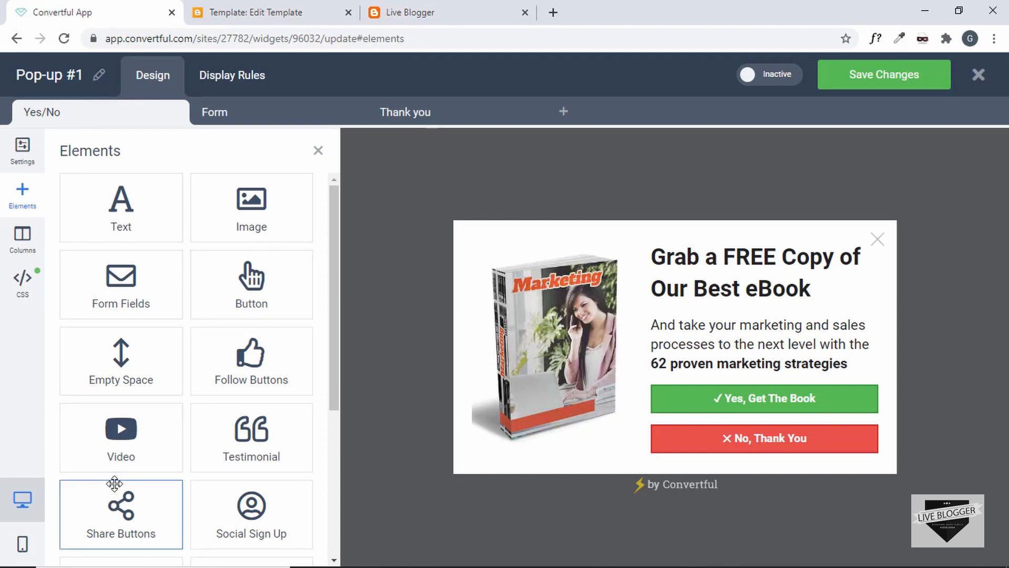
Browse the Elements, Columns and custom CSS panels, then return to Settings and show the Form step
{"action": "scroll", "coordinate": [169, 467], "scroll_direction": "down", "scroll_amount": 4}
{"action": "scroll", "coordinate": [169, 467], "scroll_direction": "down", "scroll_amount": 1}
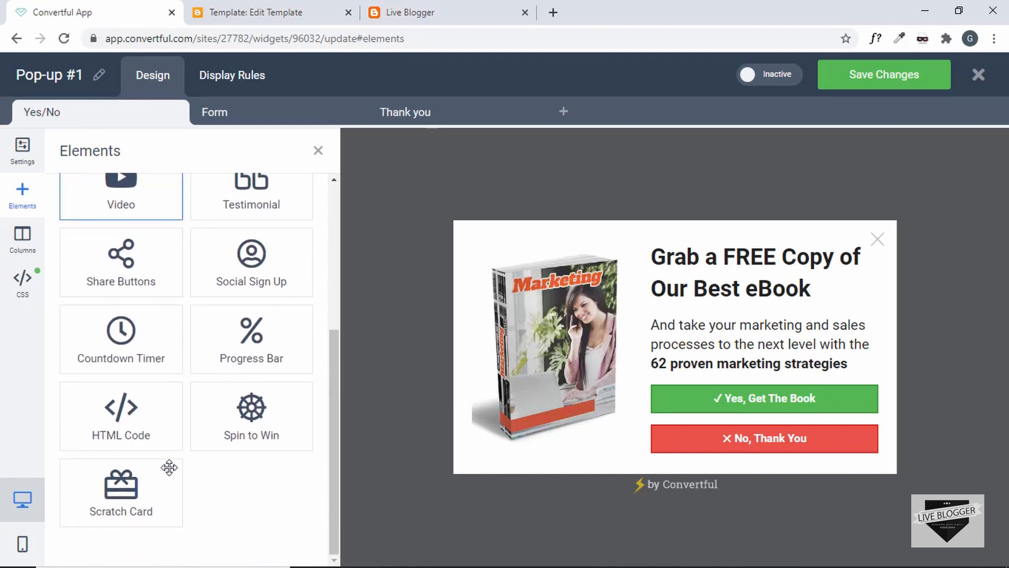
{"action": "scroll", "coordinate": [169, 467], "scroll_direction": "up", "scroll_amount": 5}
{"action": "scroll", "coordinate": [168, 467], "scroll_direction": "down", "scroll_amount": 5}
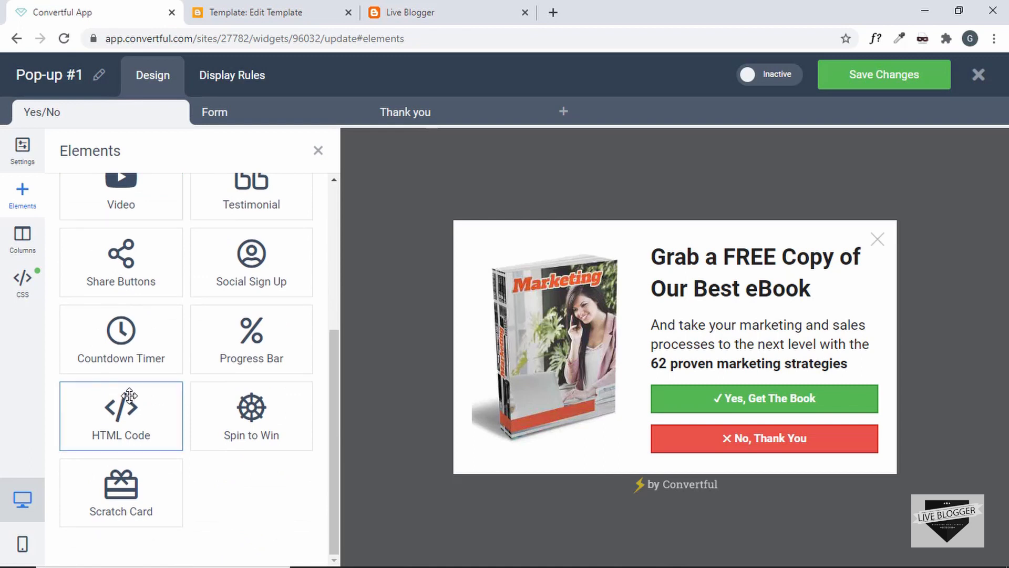
{"action": "scroll", "coordinate": [130, 427], "scroll_direction": "up", "scroll_amount": 5}
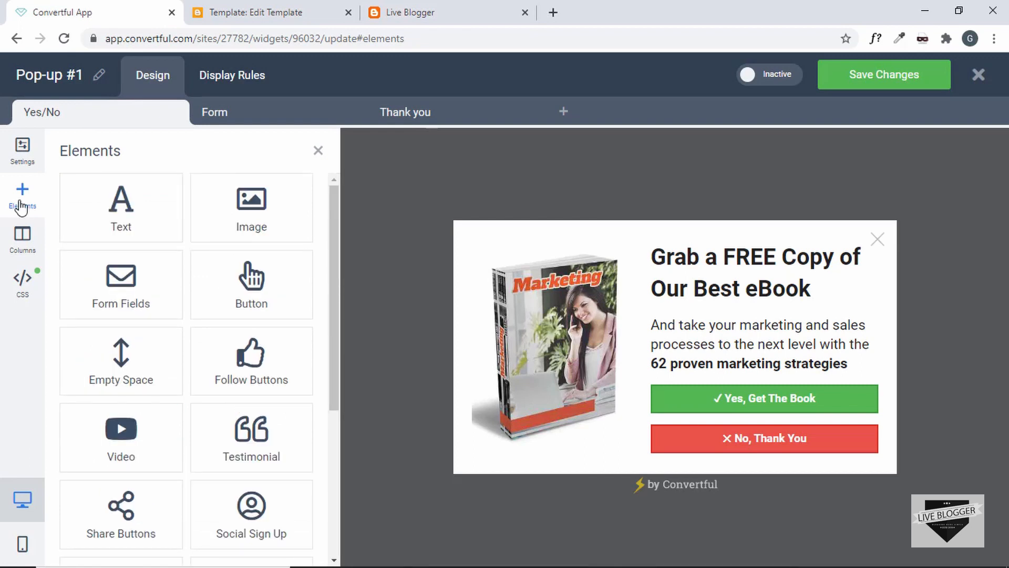
{"action": "left_click", "coordinate": [23, 240]}
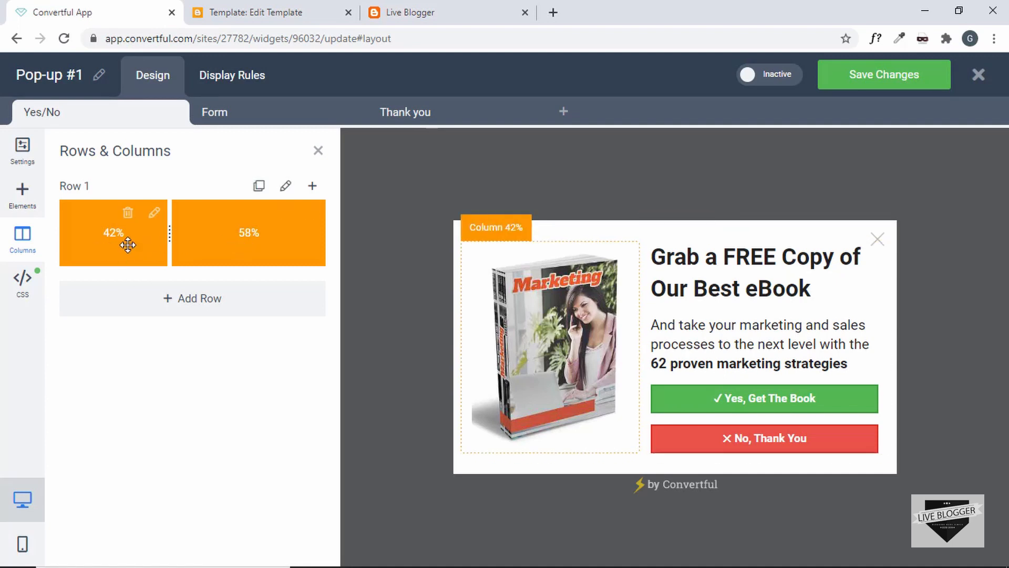
{"action": "left_click", "coordinate": [16, 296]}
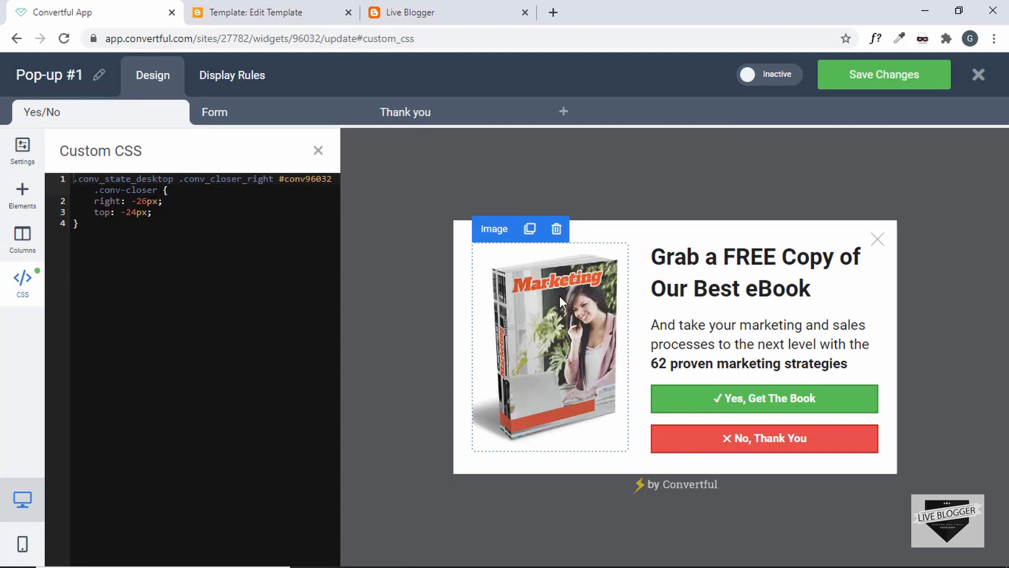
{"action": "left_click", "coordinate": [22, 153]}
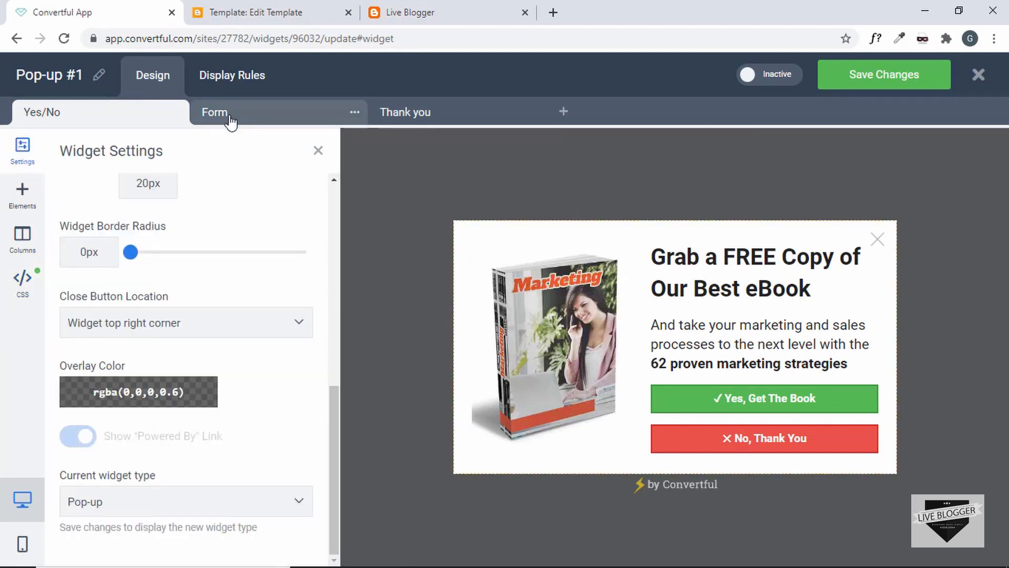
{"action": "left_click", "coordinate": [229, 122]}
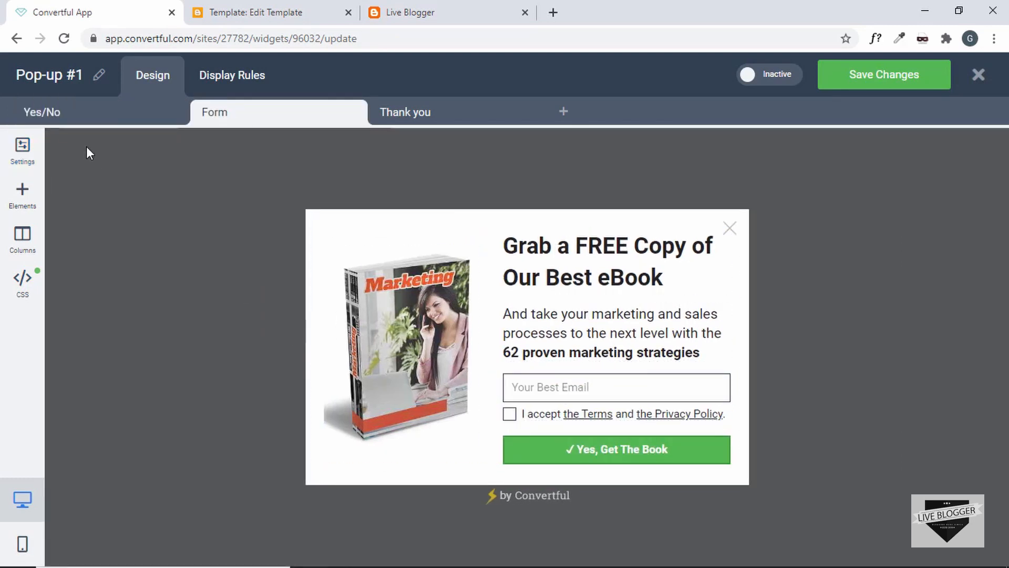
On the Form step, open the form fields' settings and inspect the Email Field options
{"action": "left_click", "coordinate": [83, 115]}
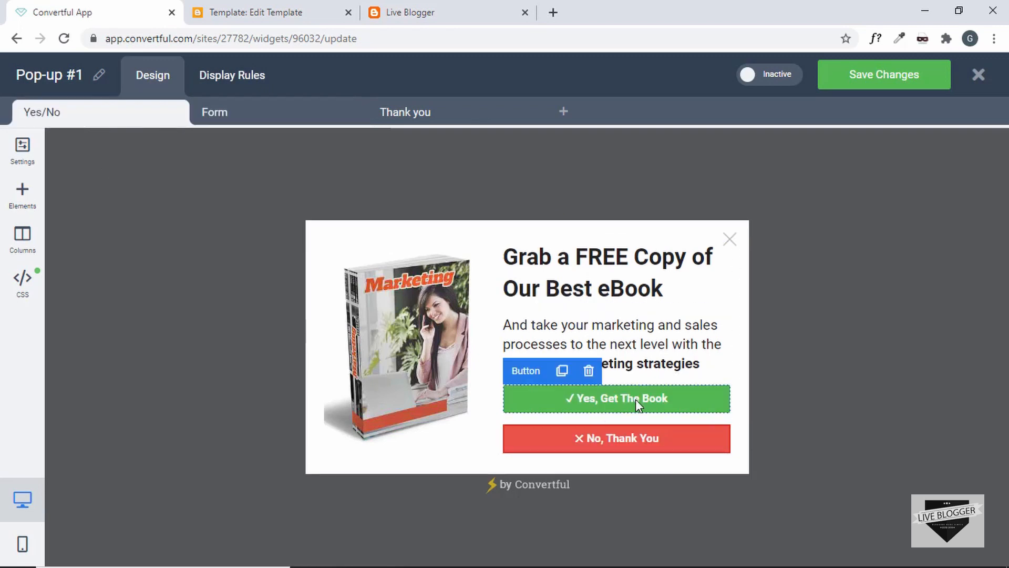
{"action": "left_click", "coordinate": [238, 118]}
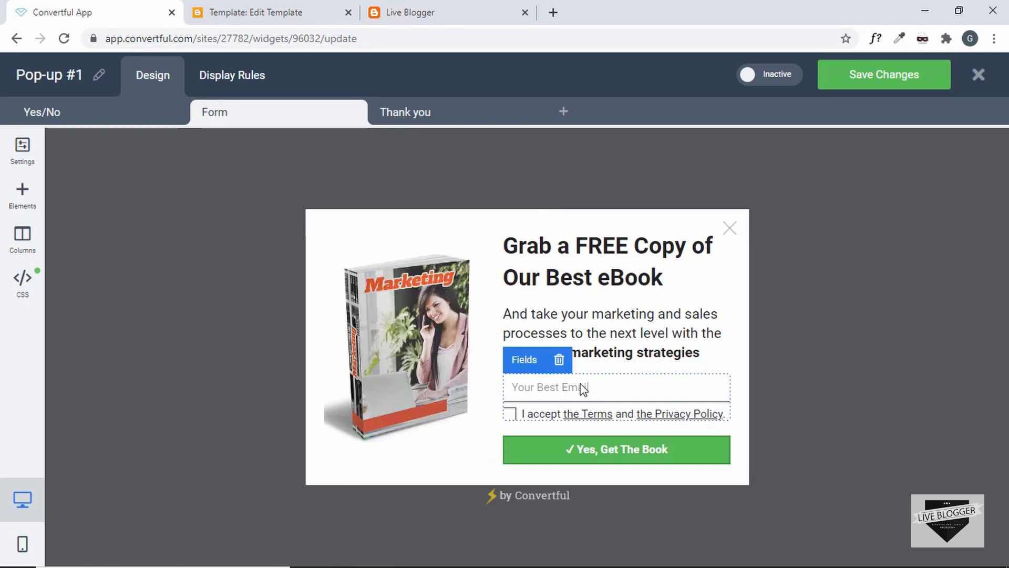
{"action": "left_click", "coordinate": [640, 390]}
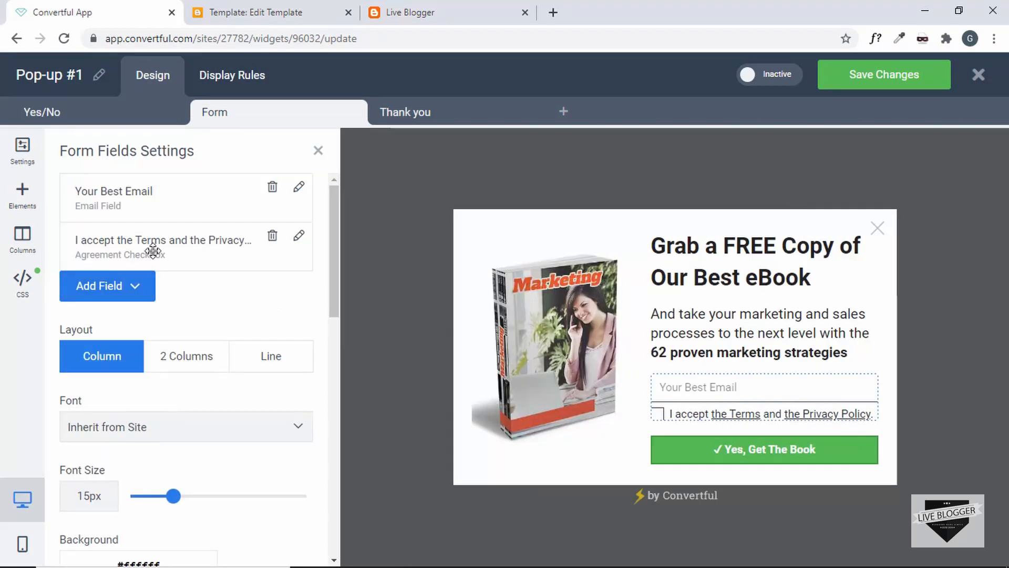
{"action": "left_click", "coordinate": [151, 207]}
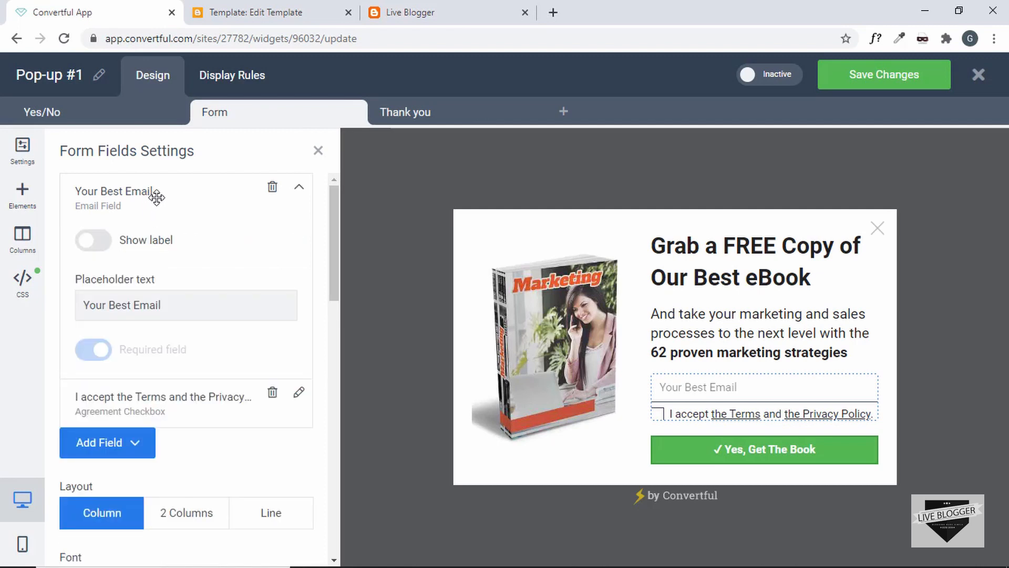
{"action": "left_click", "coordinate": [156, 196]}
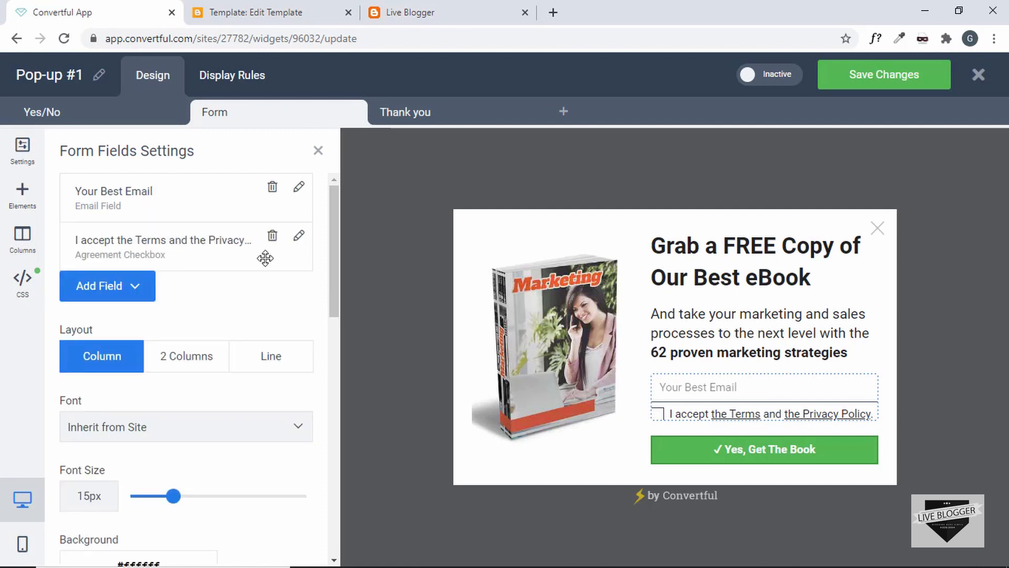
Expand the Agreement Checkbox and inspect the Terms link's address and text
{"action": "left_click", "coordinate": [299, 239]}
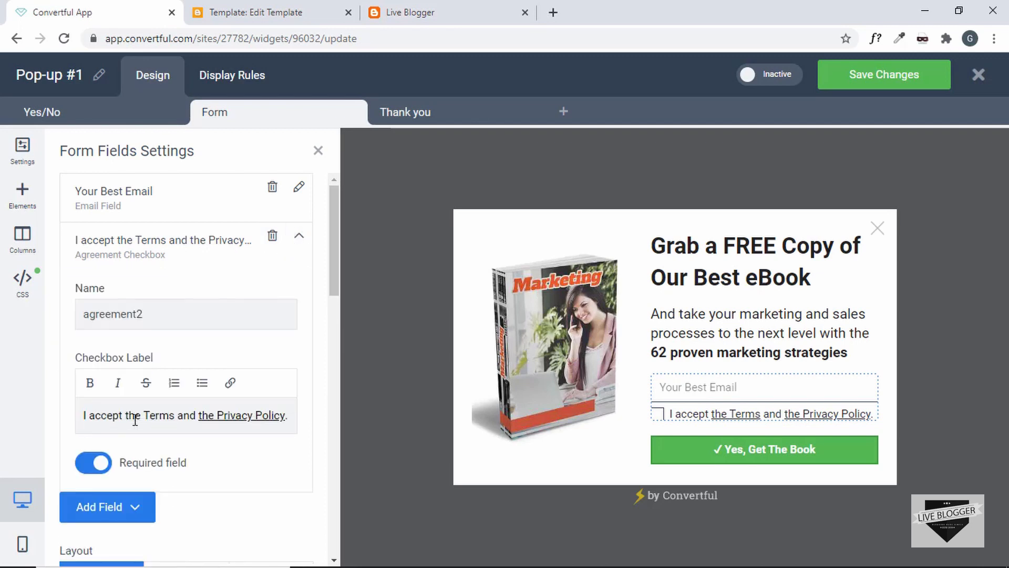
{"action": "left_click", "coordinate": [141, 417]}
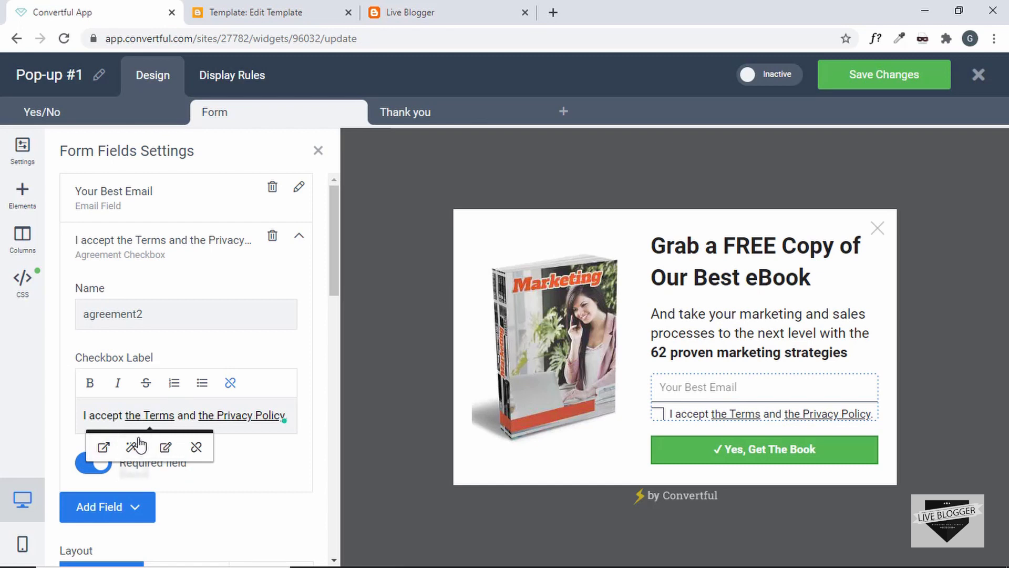
{"action": "left_click", "coordinate": [166, 448]}
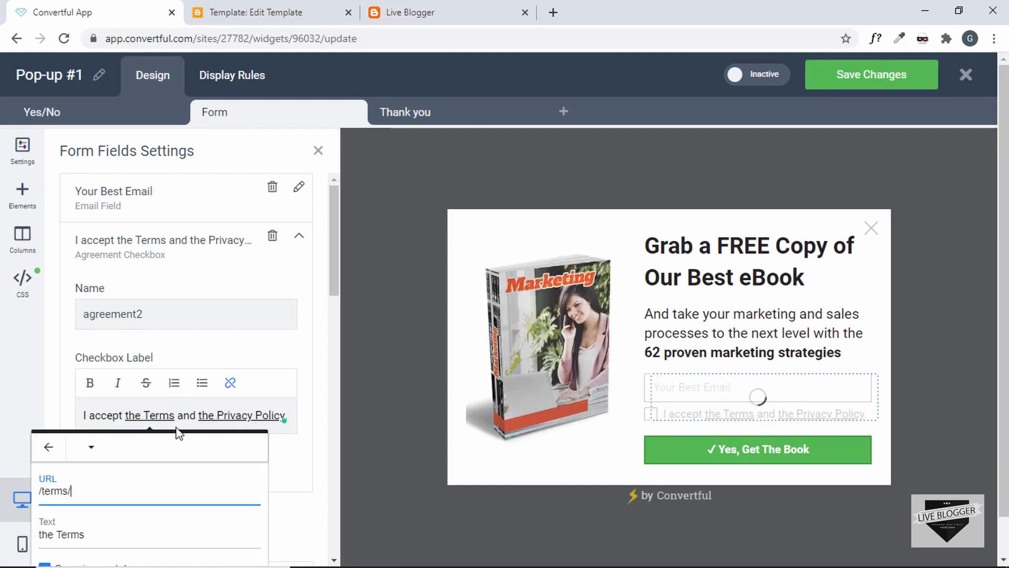
{"action": "scroll", "coordinate": [147, 475], "scroll_direction": "down", "scroll_amount": 1}
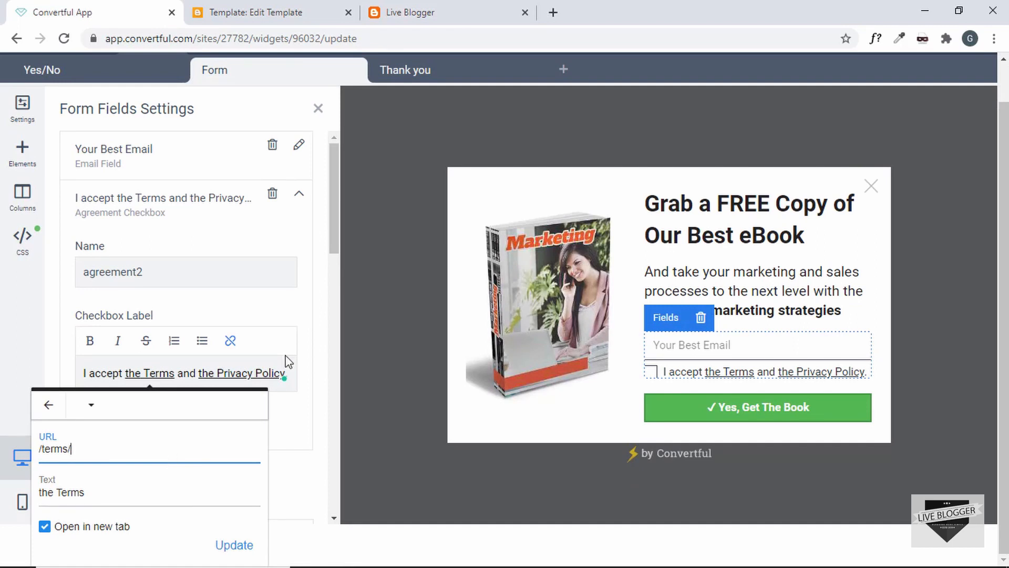
{"action": "left_click", "coordinate": [293, 305]}
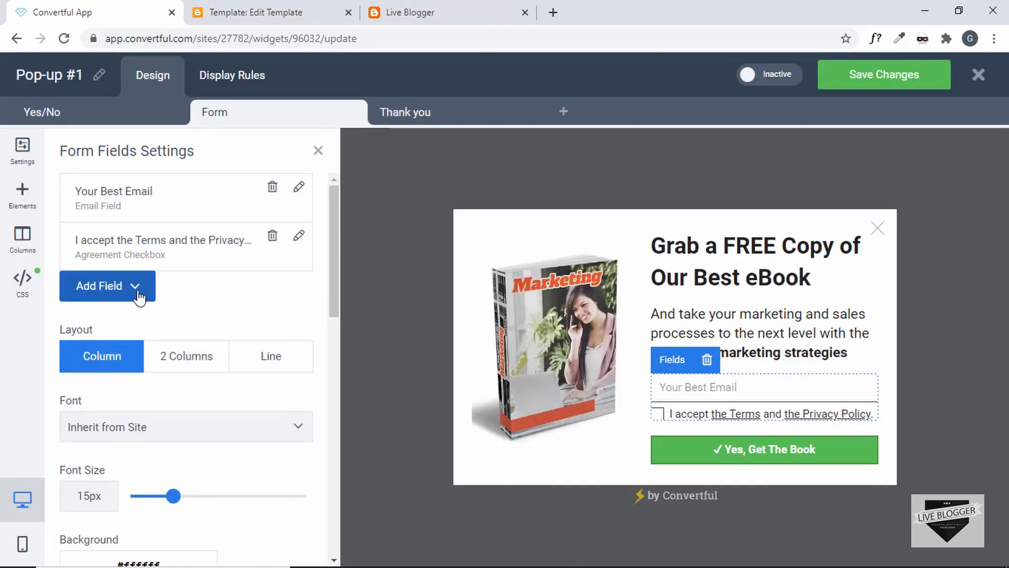
Check which extra fields can be added and scroll through the form's styling options
{"action": "left_click", "coordinate": [134, 289]}
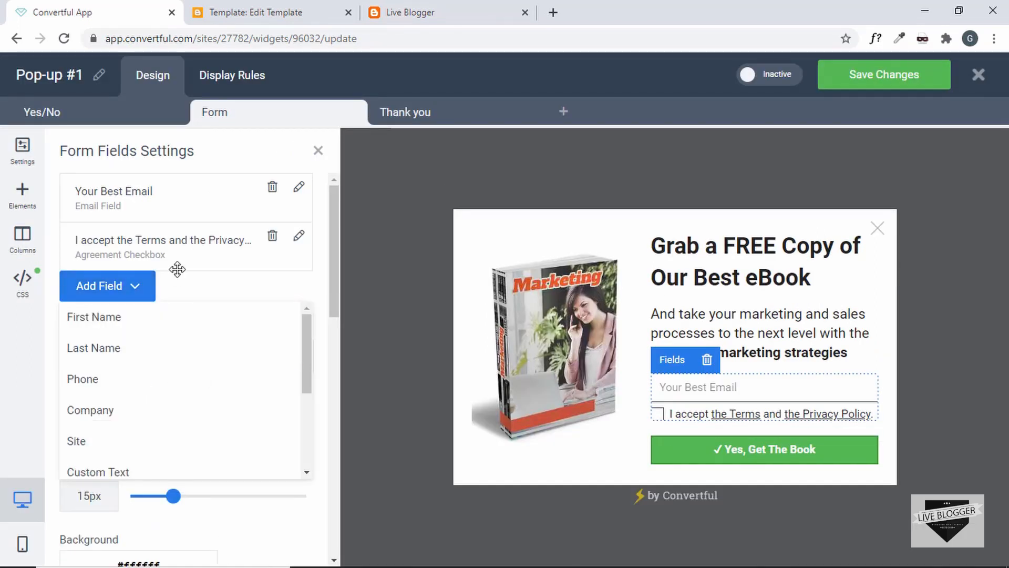
{"action": "left_click", "coordinate": [147, 286]}
{"action": "scroll", "coordinate": [180, 294], "scroll_direction": "down", "scroll_amount": 2}
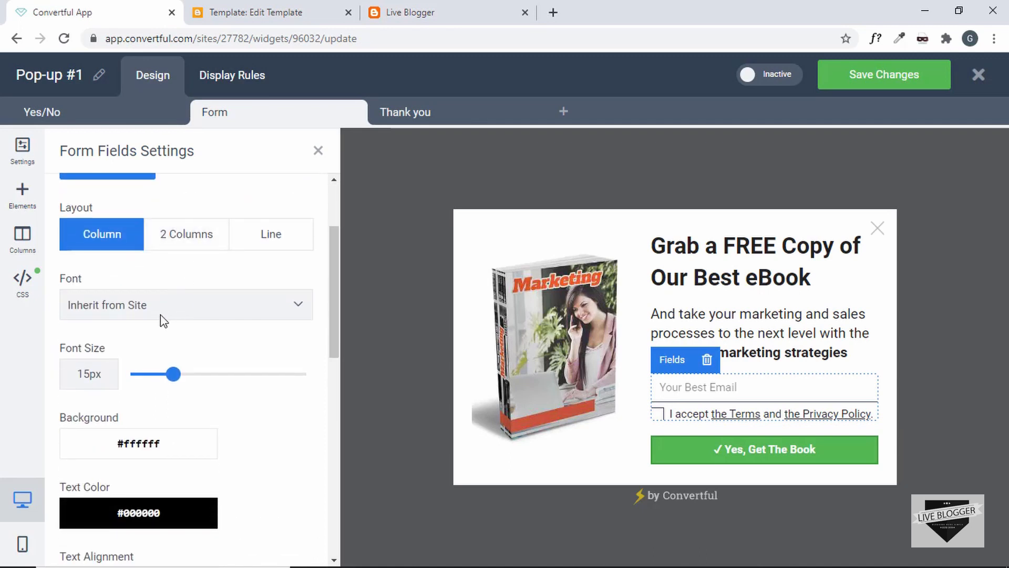
{"action": "scroll", "coordinate": [180, 420], "scroll_direction": "down", "scroll_amount": 5}
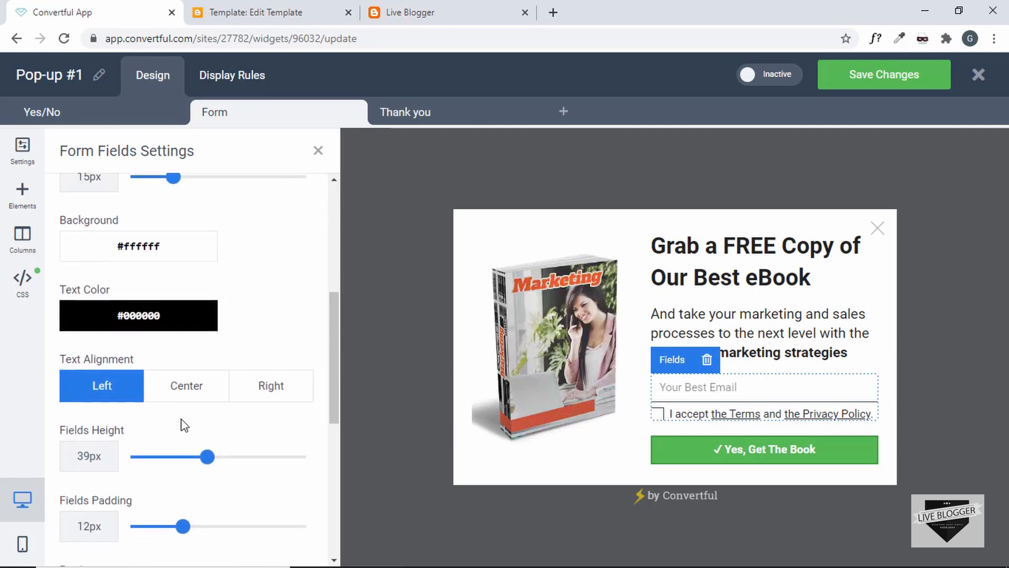
{"action": "scroll", "coordinate": [184, 424], "scroll_direction": "down", "scroll_amount": 6}
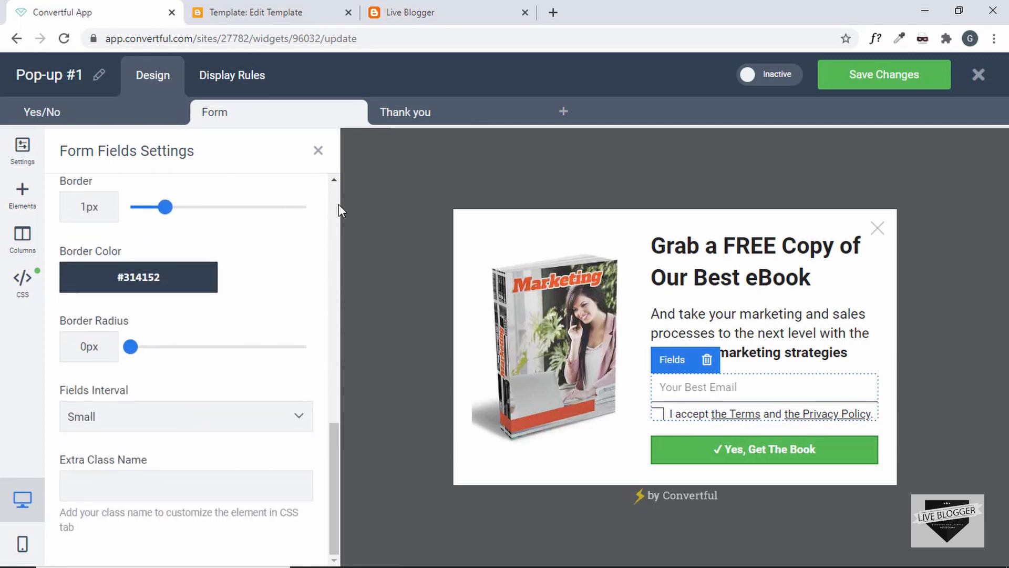
{"action": "left_click", "coordinate": [422, 117]}
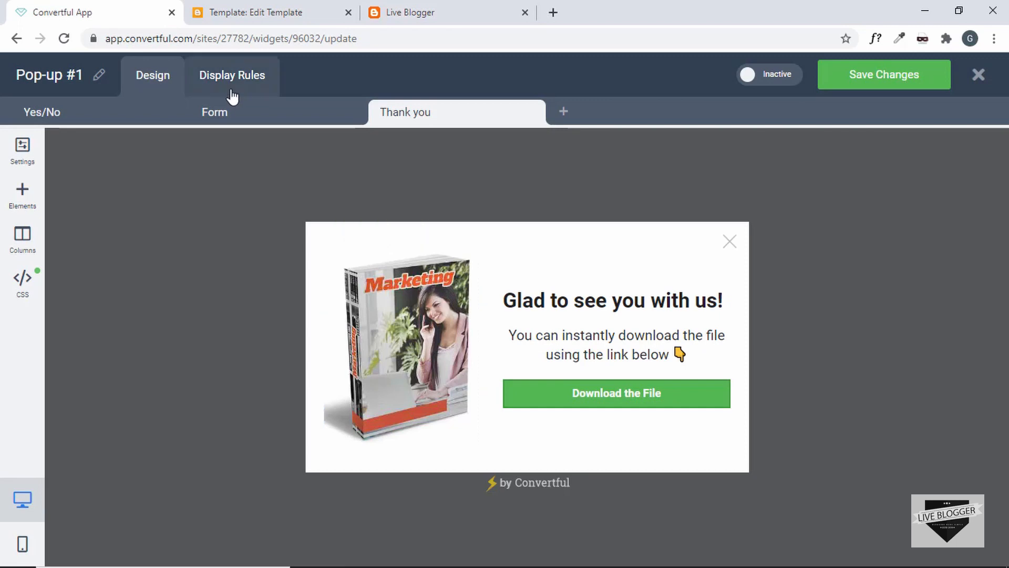
Set the Download the File button to Link type, opening in a new tab, and focus the Button URL field
{"action": "left_click", "coordinate": [235, 118]}
{"action": "left_click", "coordinate": [394, 121]}
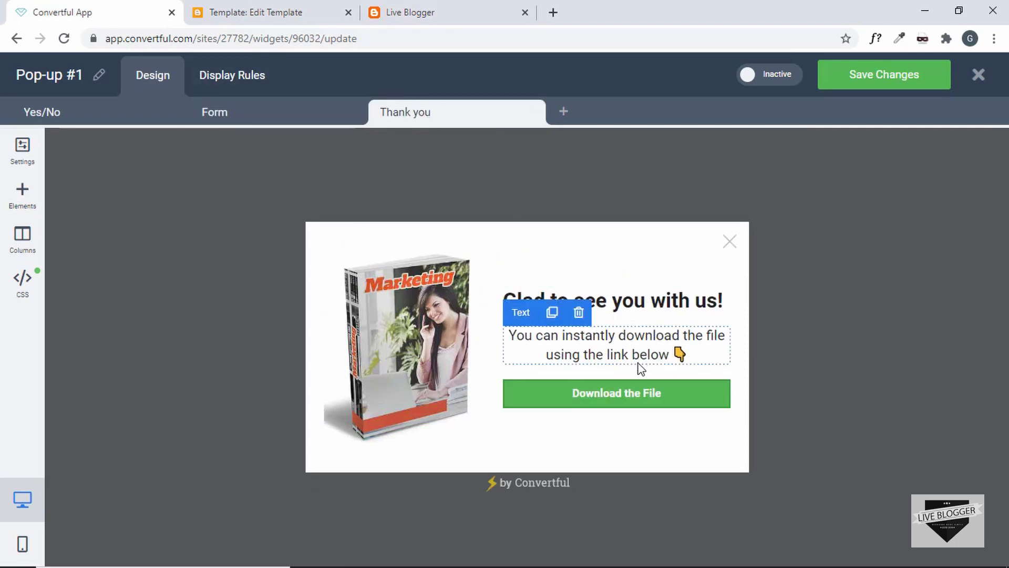
{"action": "left_click", "coordinate": [627, 395]}
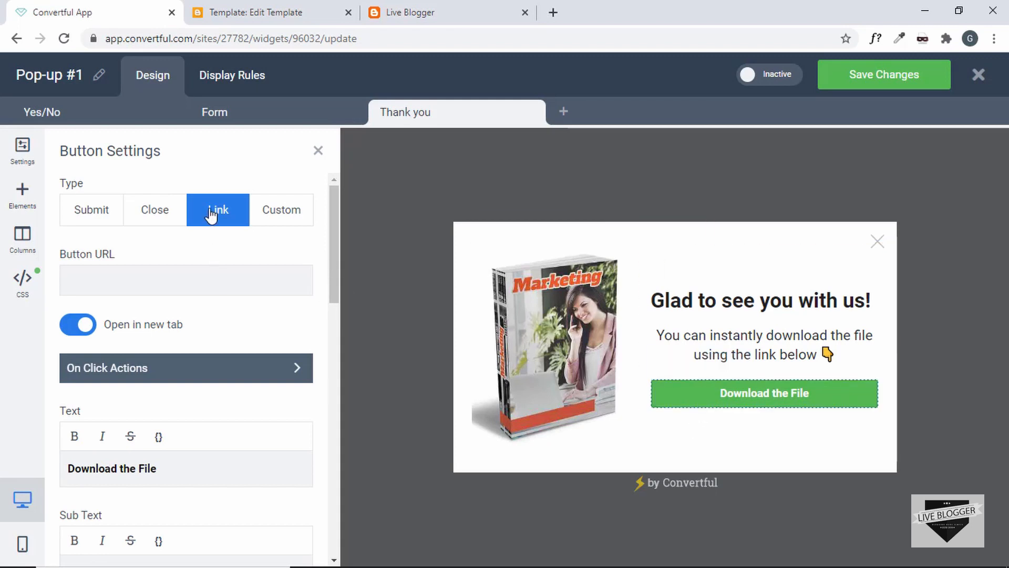
{"action": "left_click", "coordinate": [168, 279]}
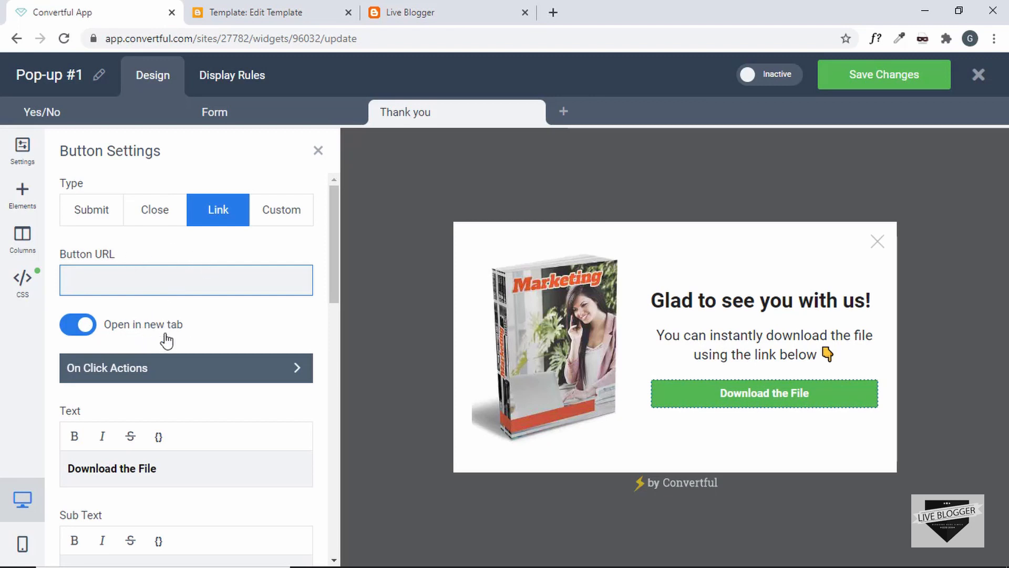
{"action": "scroll", "coordinate": [167, 340], "scroll_direction": "down", "scroll_amount": 6}
{"action": "scroll", "coordinate": [167, 341], "scroll_direction": "down", "scroll_amount": 10}
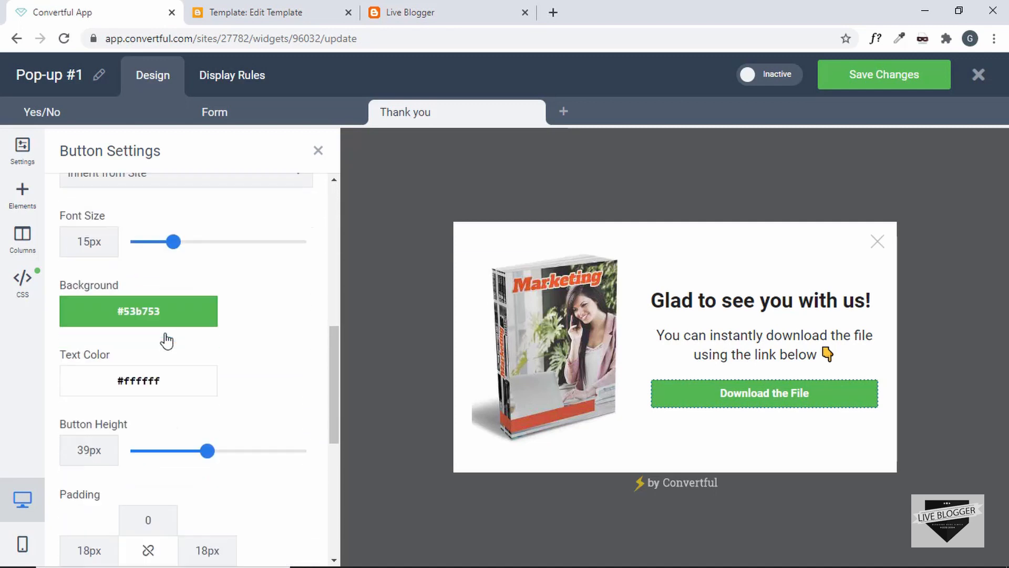
{"action": "scroll", "coordinate": [166, 341], "scroll_direction": "up", "scroll_amount": 15}
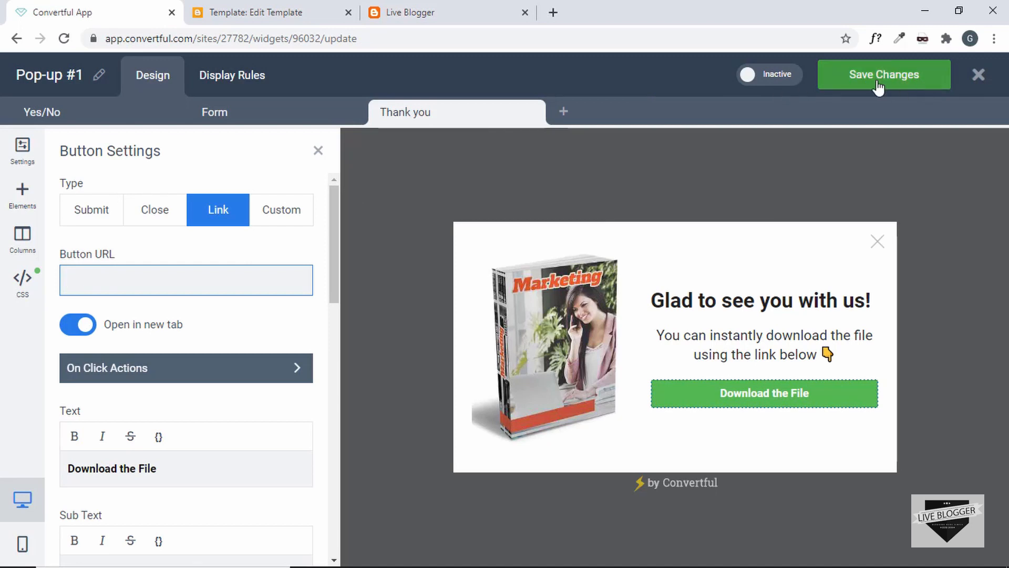
Save Pop-up #1, switch it from Inactive to Active, and close the editor
{"action": "left_click", "coordinate": [857, 88]}
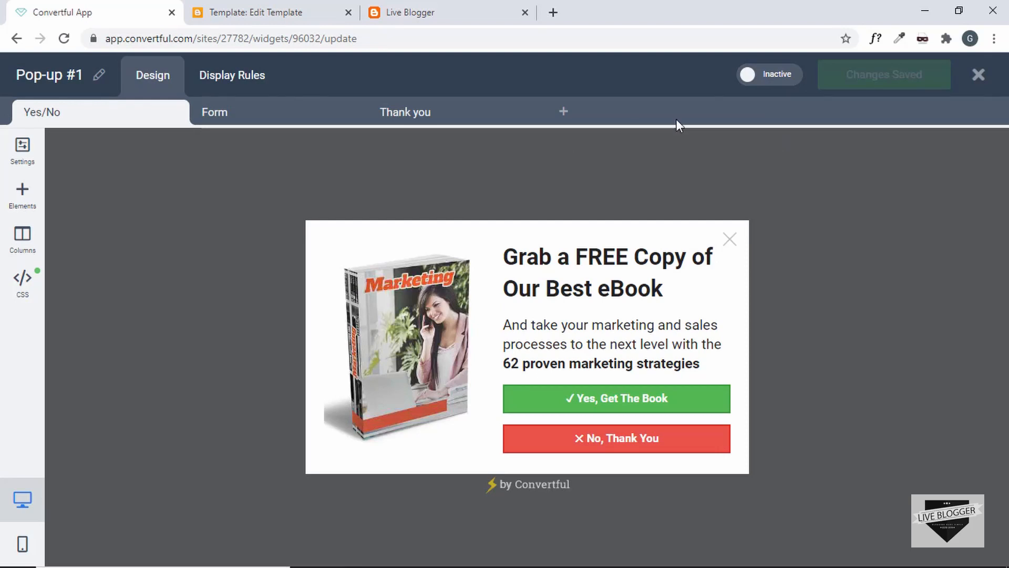
{"action": "left_click", "coordinate": [764, 82]}
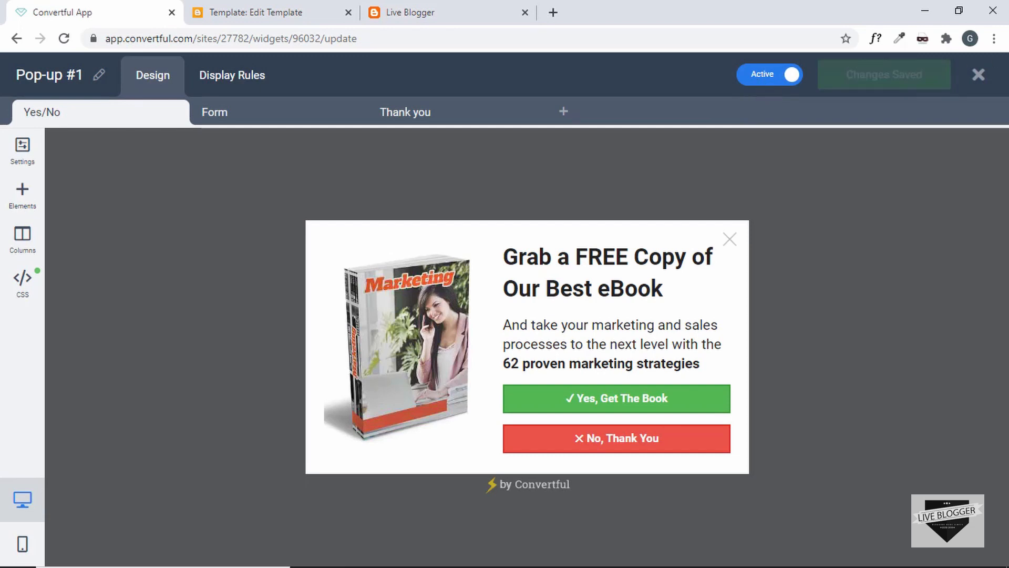
{"action": "left_click", "coordinate": [978, 74]}
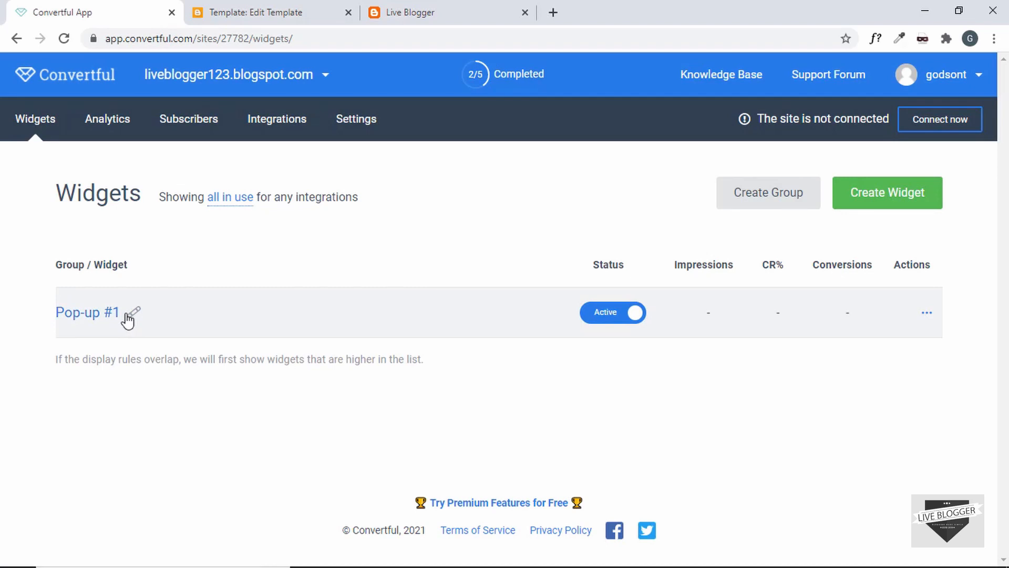
Rename the Pop-up #1 widget to 'LiveBlogger Popup1'
{"action": "left_click", "coordinate": [134, 315]}
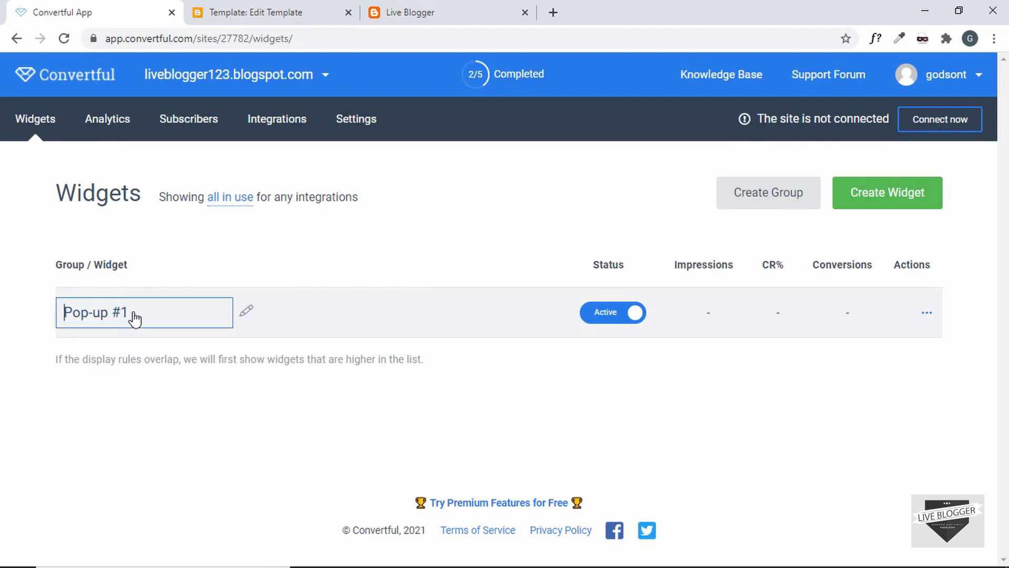
{"action": "left_click", "coordinate": [133, 315]}
{"action": "left_click", "coordinate": [158, 306]}
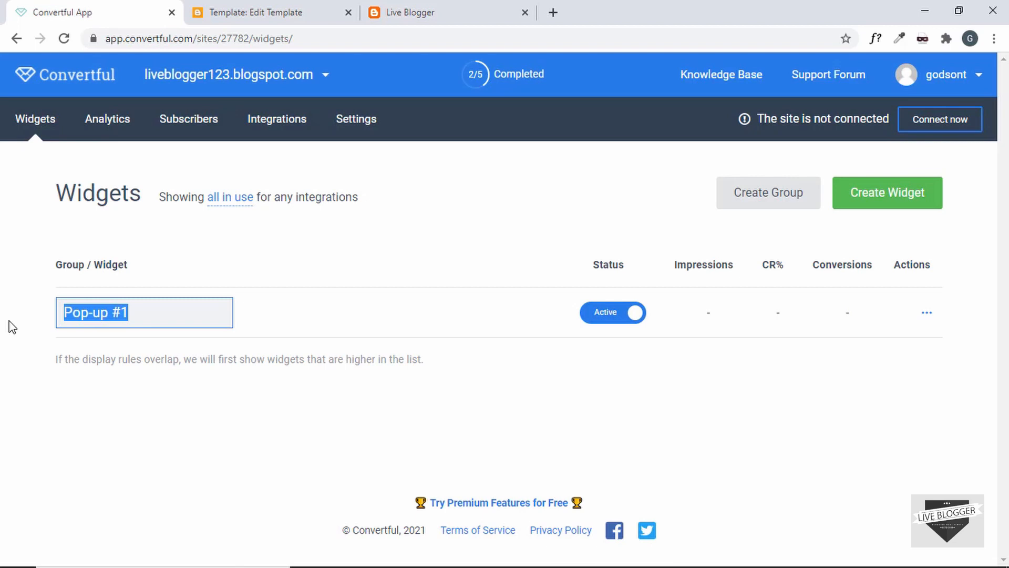
{"action": "type", "text": "LiveBlogger "}
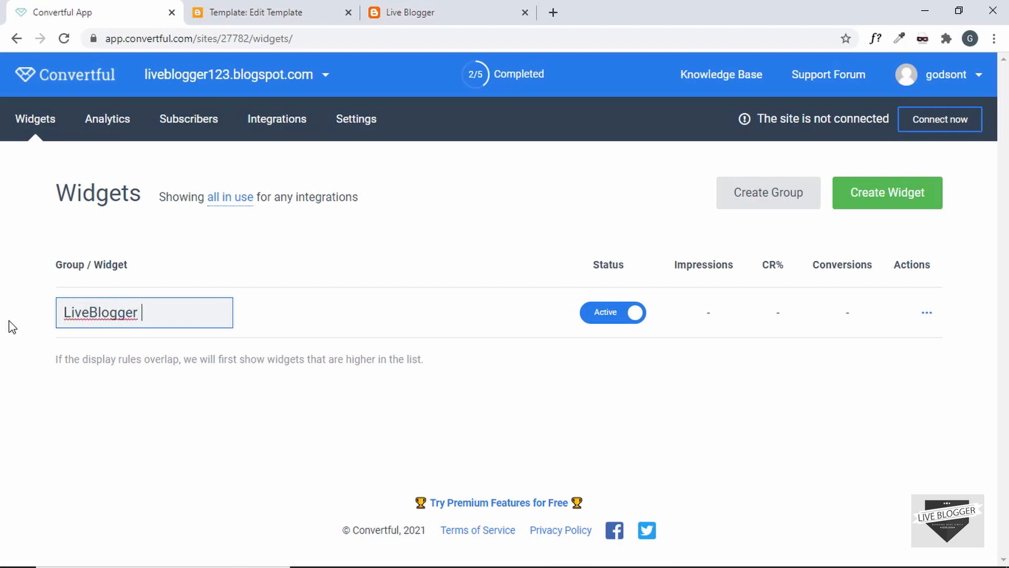
{"action": "type", "text": "Popupl"}
{"action": "key", "text": "Return"}
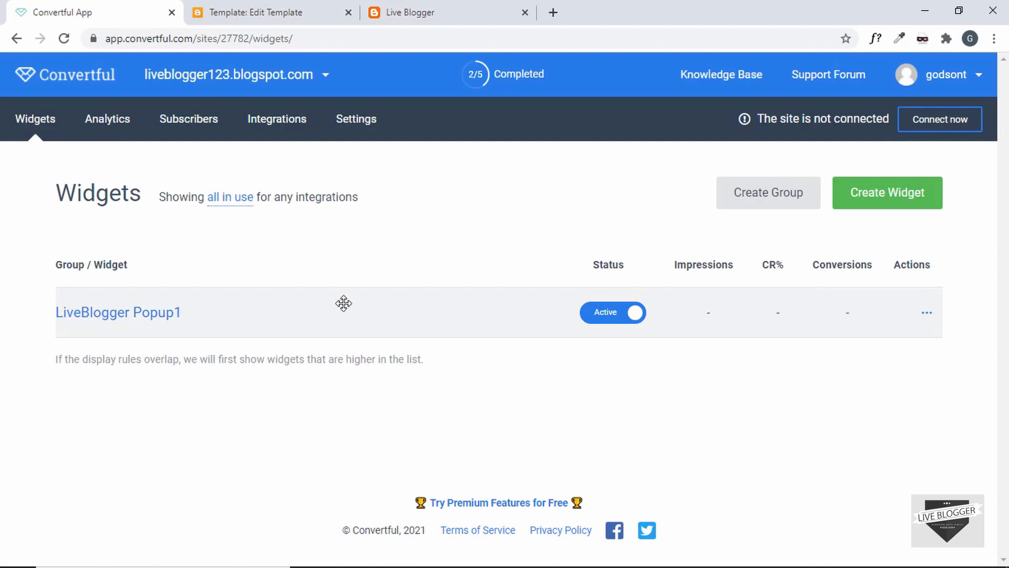
{"action": "left_click", "coordinate": [128, 126]}
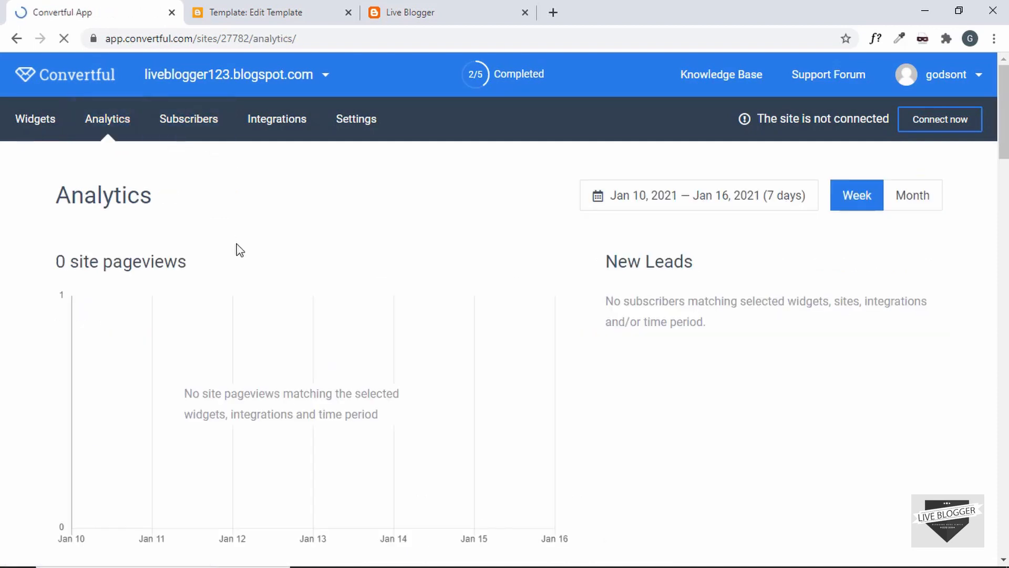
Scroll the empty Analytics charts and check the 0-subscriber Subscribers list
{"action": "scroll", "coordinate": [277, 274], "scroll_direction": "down", "scroll_amount": 4}
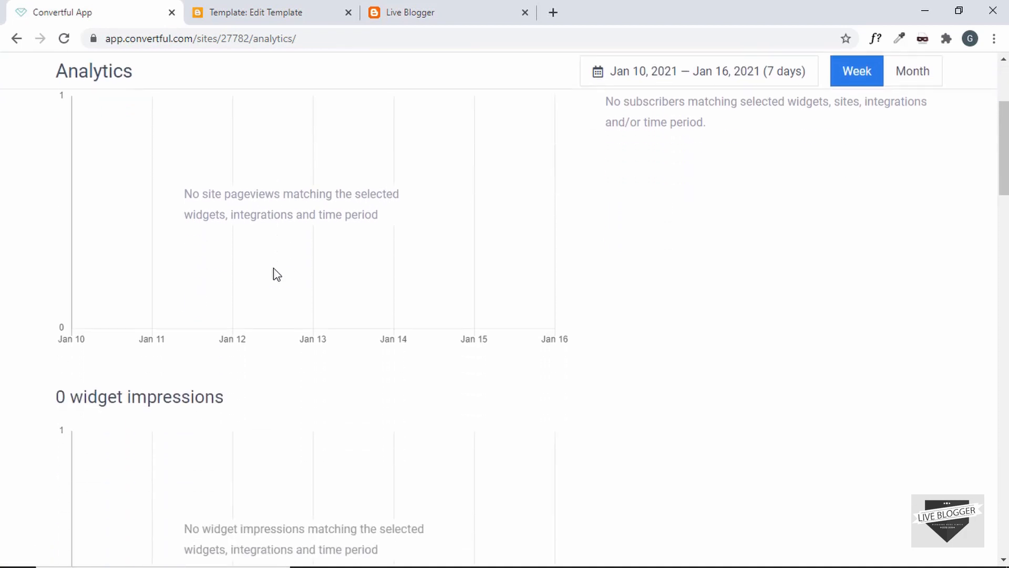
{"action": "scroll", "coordinate": [277, 274], "scroll_direction": "down", "scroll_amount": 13}
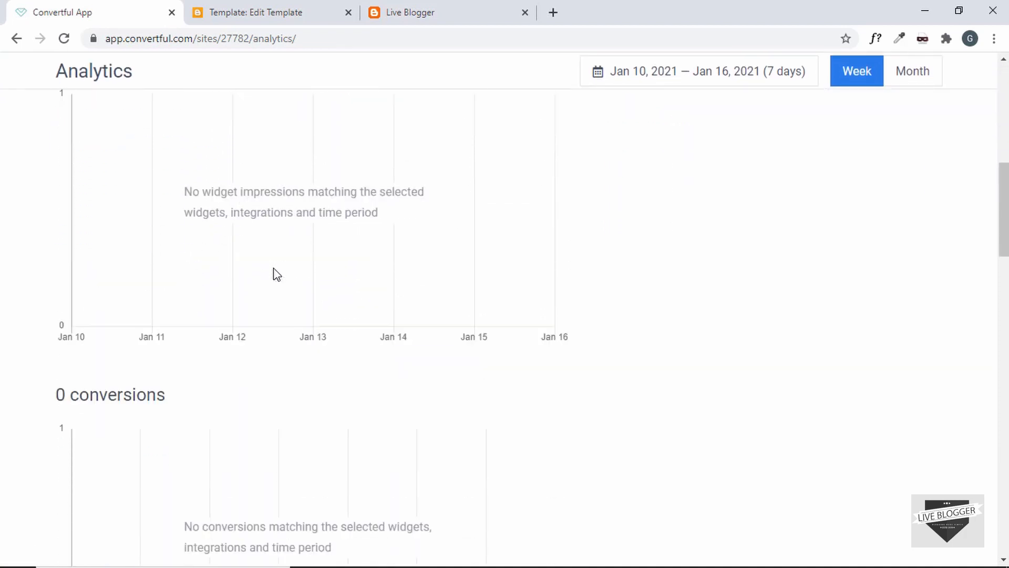
{"action": "scroll", "coordinate": [276, 272], "scroll_direction": "up", "scroll_amount": 15}
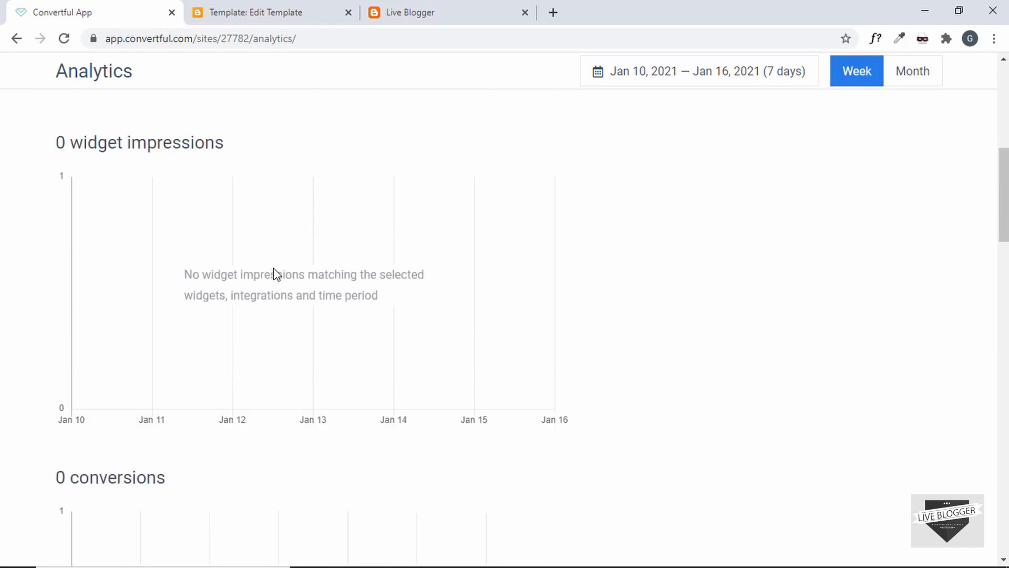
{"action": "left_click", "coordinate": [194, 138]}
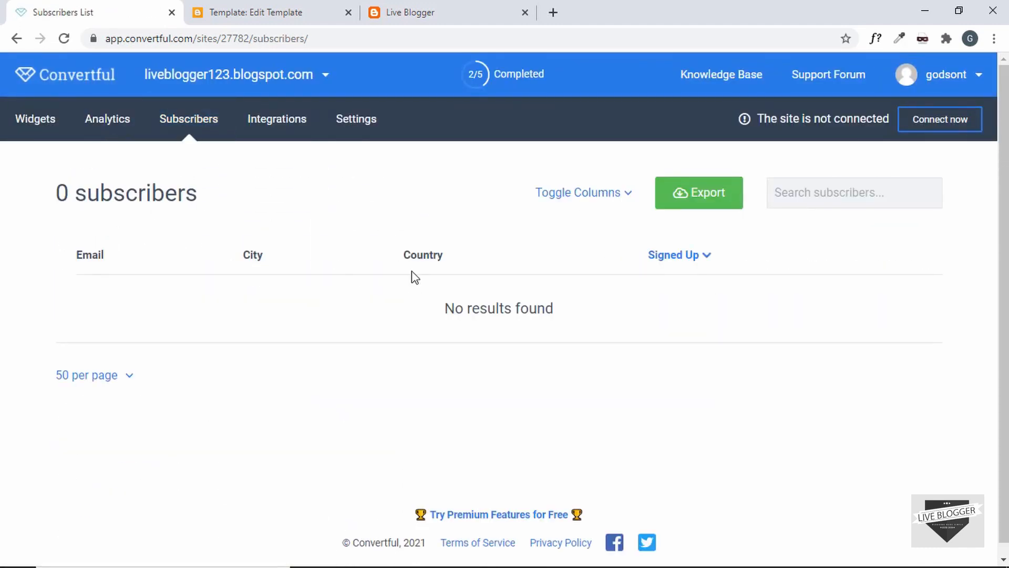
{"action": "mouse_move", "coordinate": [293, 122]}
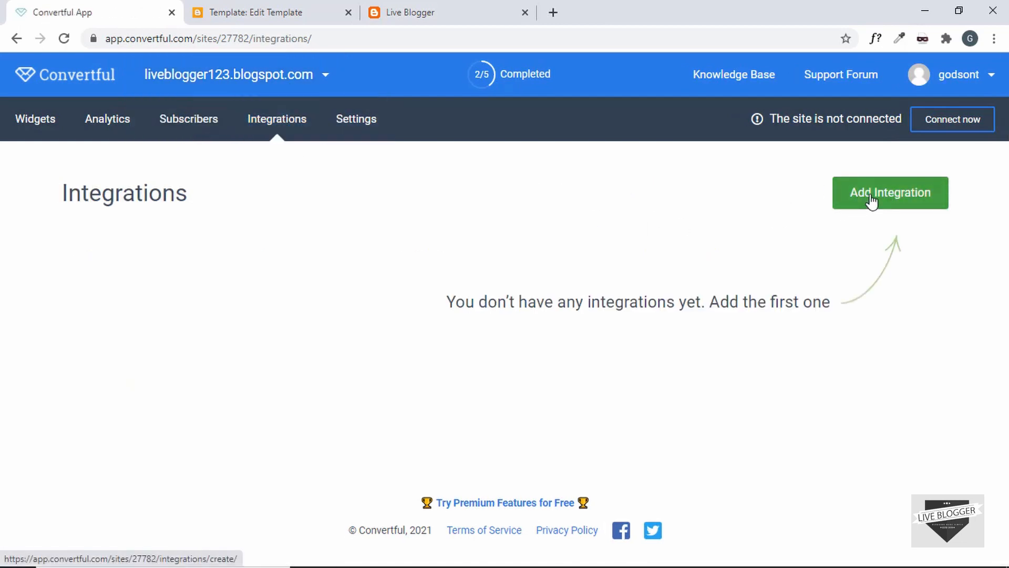
Start adding an integration and scroll through the Choose Integration Type provider logos
{"action": "left_click", "coordinate": [862, 195]}
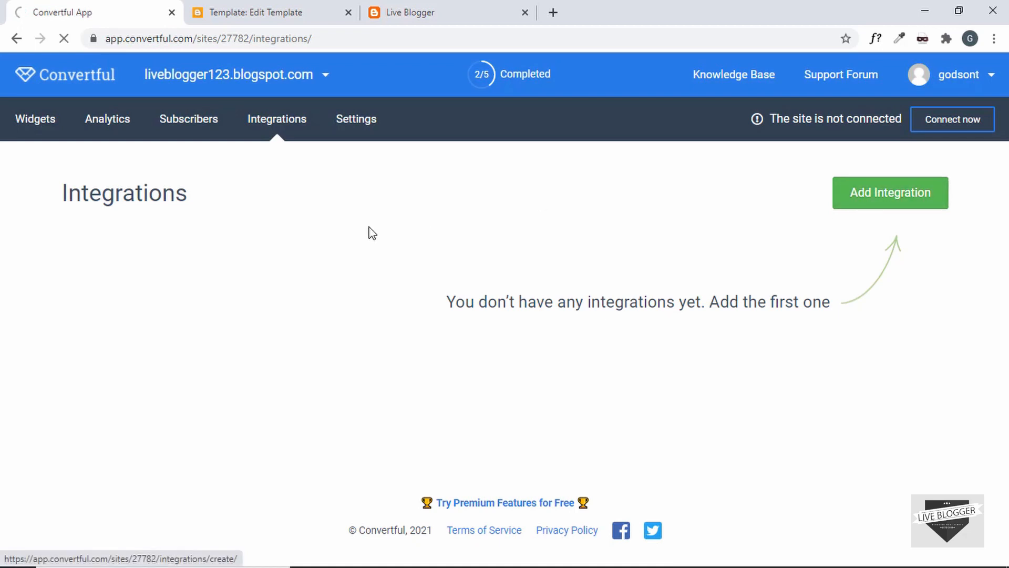
{"action": "scroll", "coordinate": [180, 295], "scroll_direction": "down", "scroll_amount": 2}
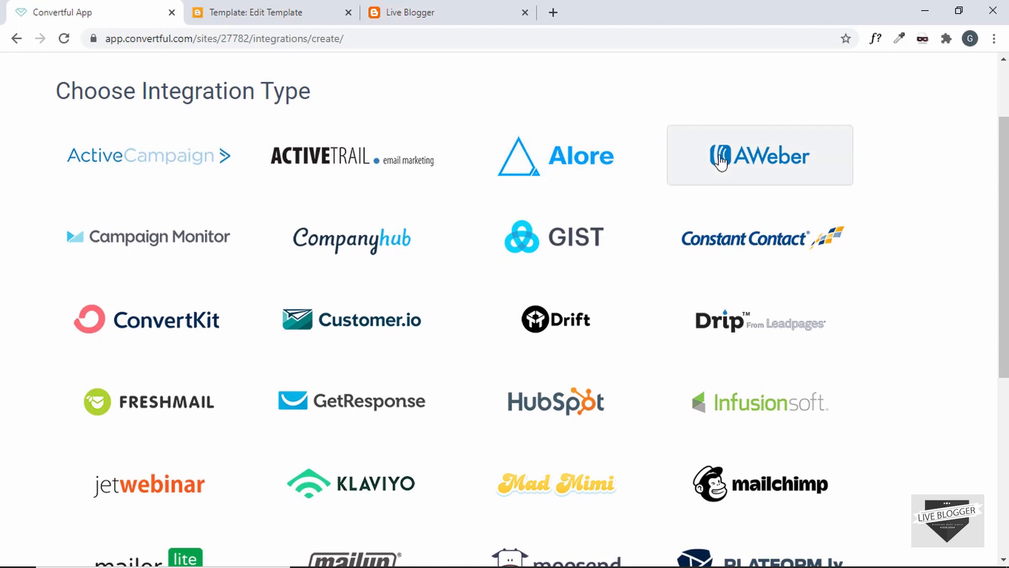
{"action": "scroll", "coordinate": [278, 166], "scroll_direction": "down", "scroll_amount": 3}
{"action": "scroll", "coordinate": [280, 166], "scroll_direction": "up", "scroll_amount": 2}
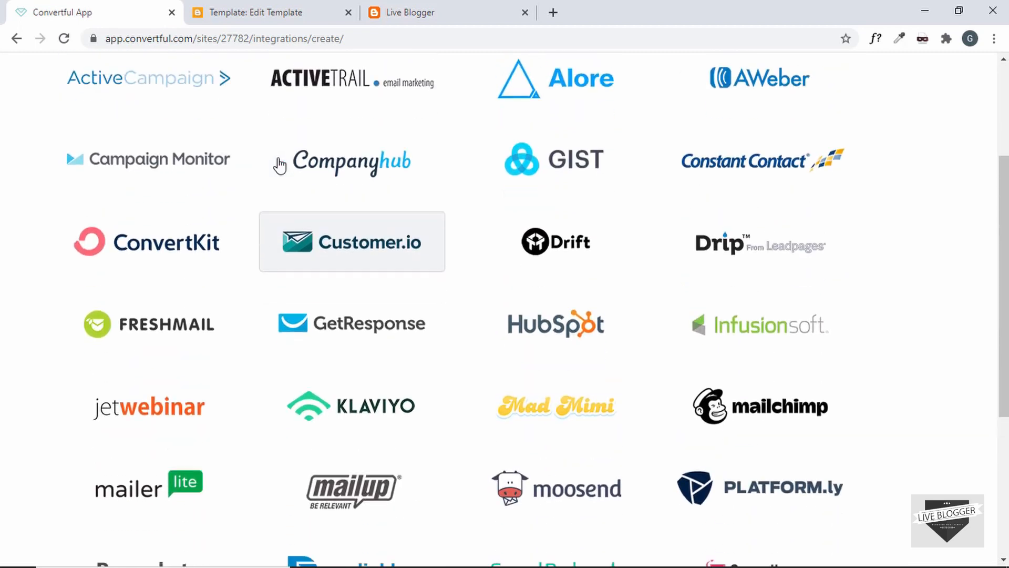
{"action": "scroll", "coordinate": [221, 179], "scroll_direction": "down", "scroll_amount": 1}
{"action": "scroll", "coordinate": [569, 273], "scroll_direction": "down", "scroll_amount": 4}
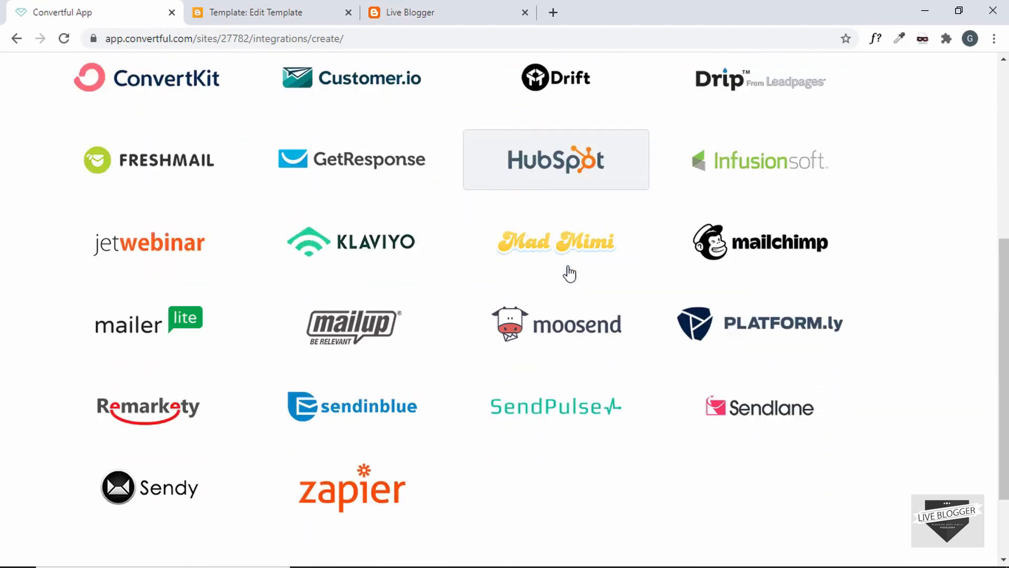
{"action": "scroll", "coordinate": [569, 273], "scroll_direction": "up", "scroll_amount": 8}
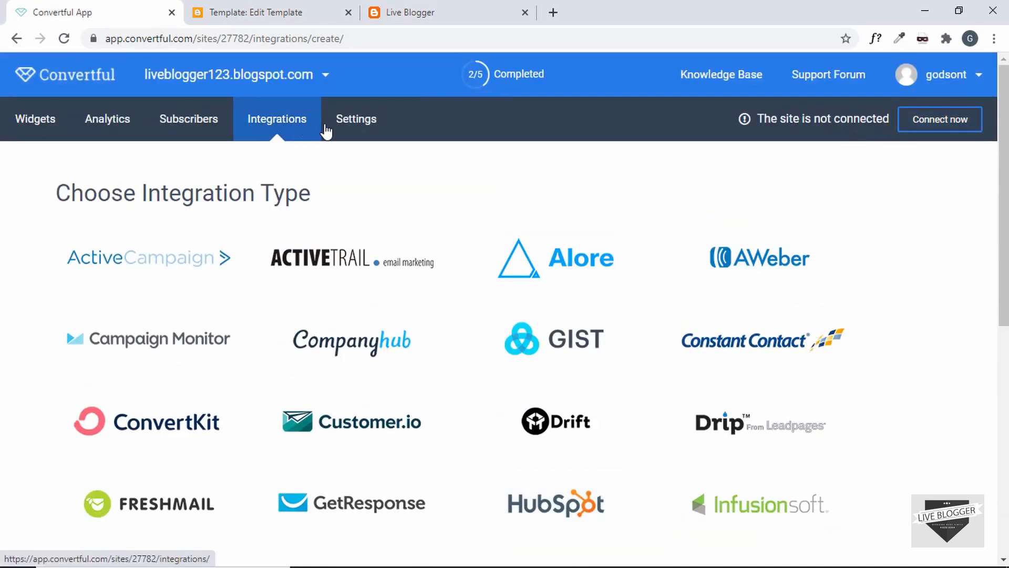
{"action": "left_click", "coordinate": [359, 126]}
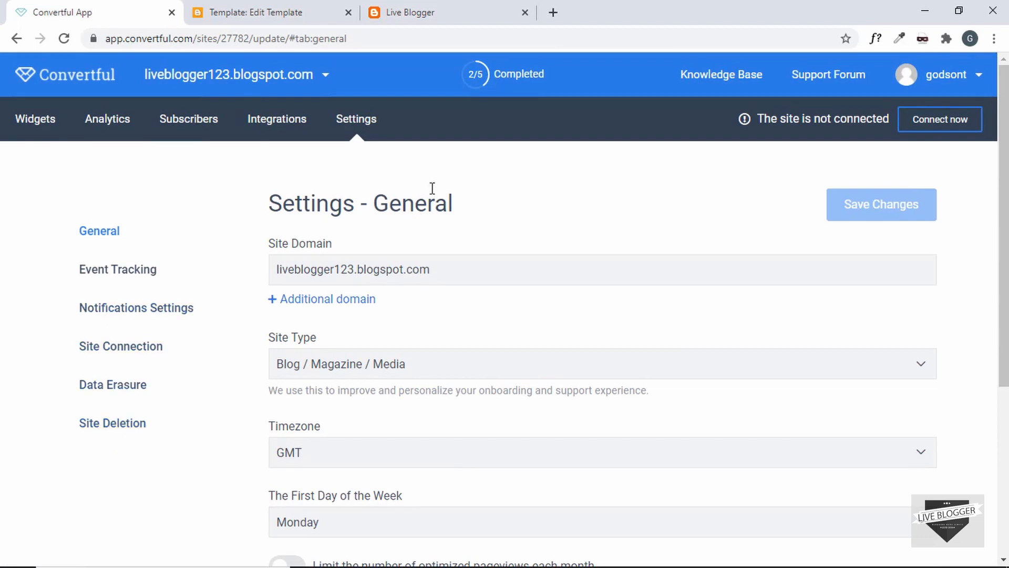
Reload the Live Blogger tab and scroll down until the free eBook pop-up appears
{"action": "left_click", "coordinate": [440, 17]}
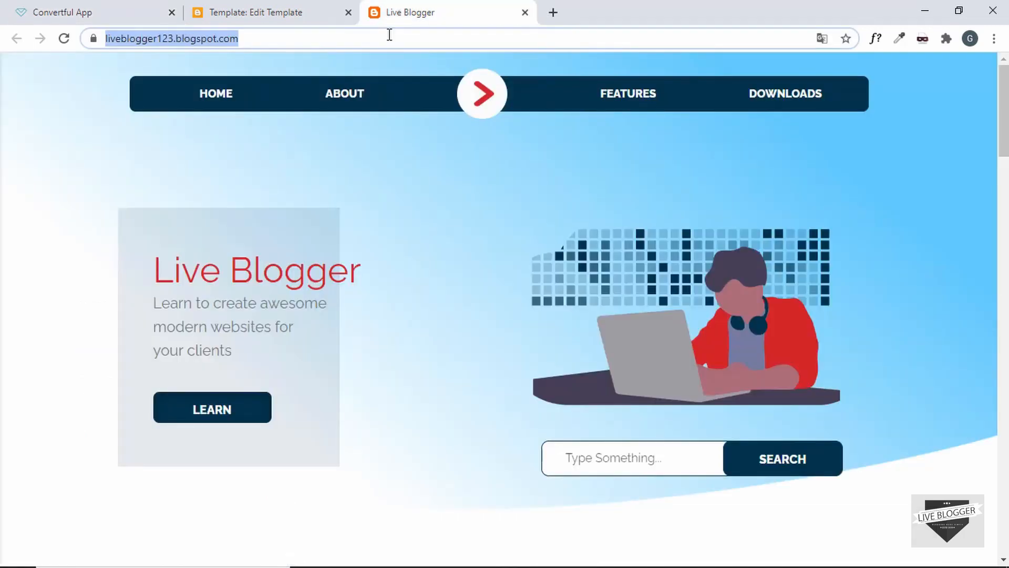
{"action": "left_click", "coordinate": [345, 41]}
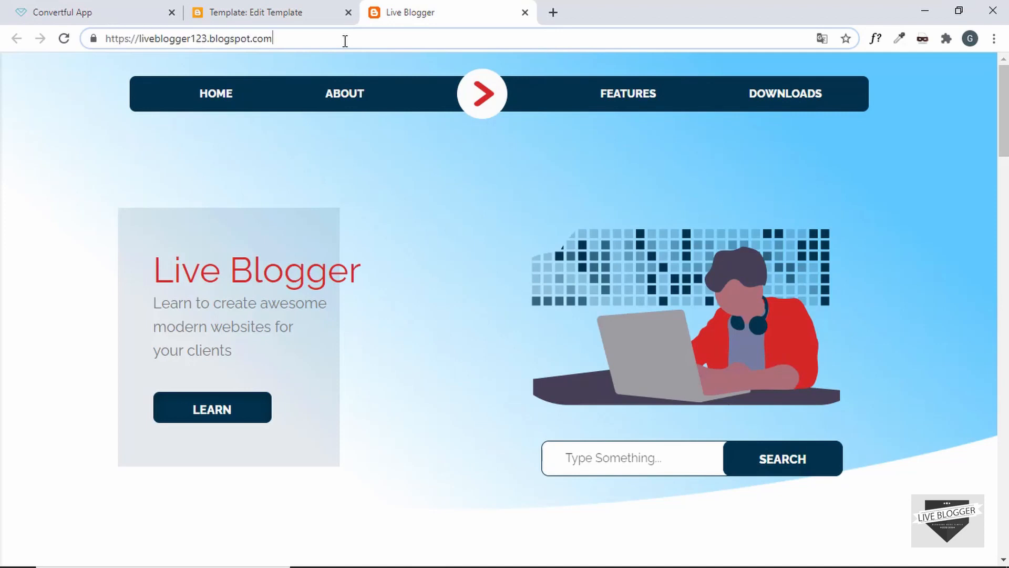
{"action": "left_click", "coordinate": [64, 39]}
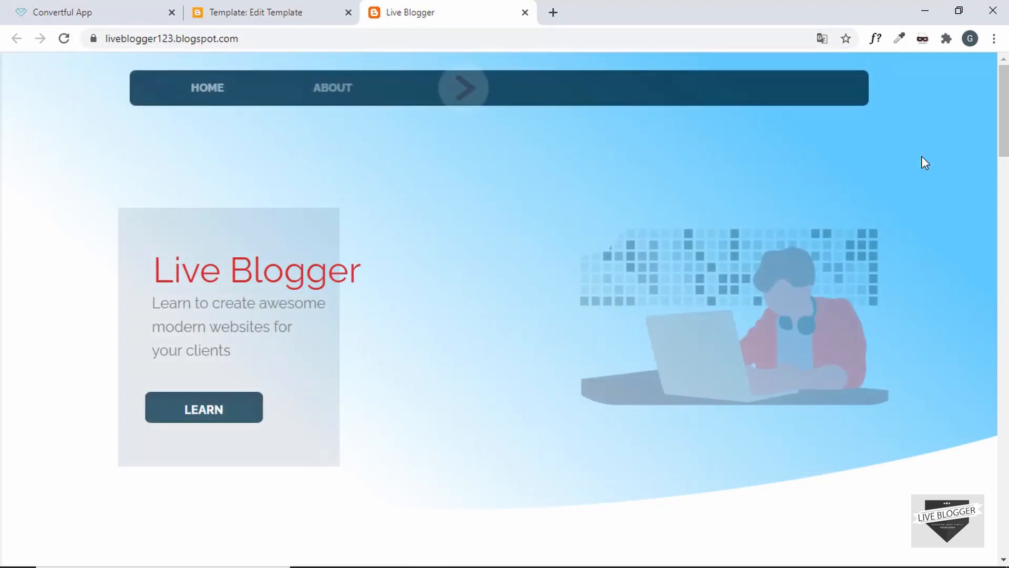
{"action": "scroll", "coordinate": [922, 157], "scroll_direction": "down", "scroll_amount": 5}
{"action": "scroll", "coordinate": [925, 163], "scroll_direction": "down", "scroll_amount": 10}
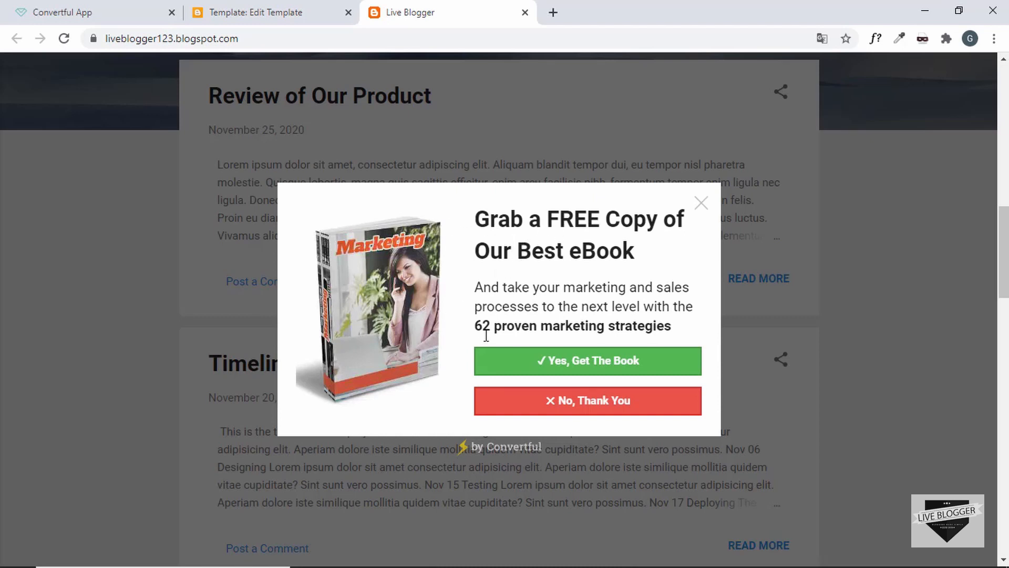
Claim the free eBook on the live blog with a test e-mail and accepted terms, then close the thank-you pop-up
{"action": "left_click", "coordinate": [607, 363]}
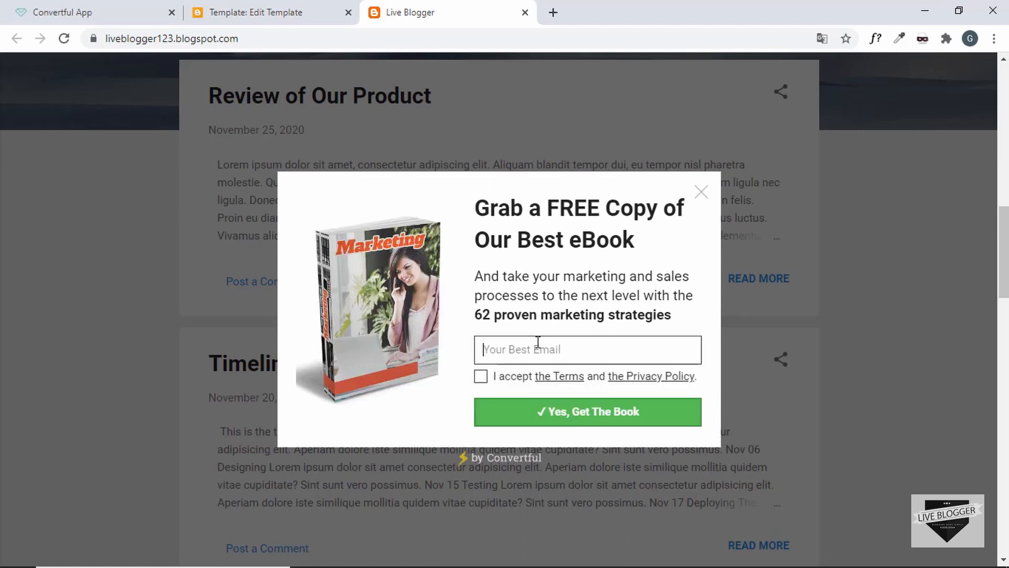
{"action": "left_click", "coordinate": [538, 342]}
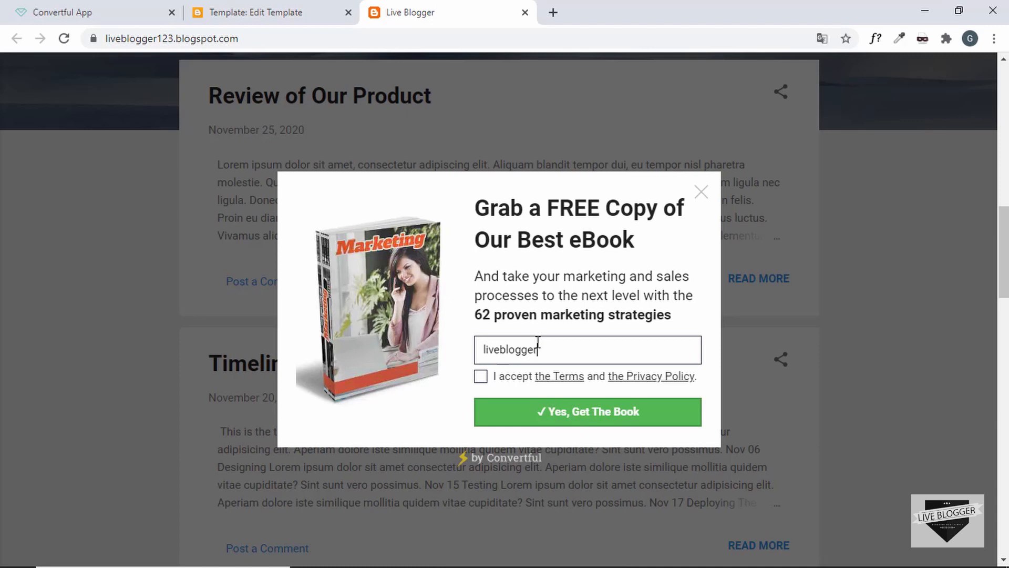
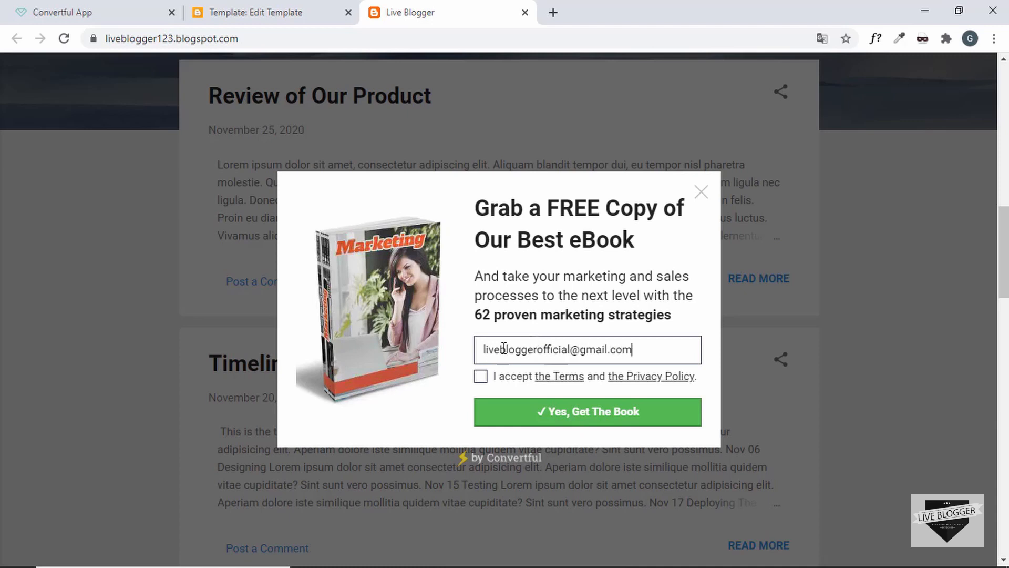
{"action": "left_click", "coordinate": [482, 376]}
{"action": "left_click", "coordinate": [607, 419]}
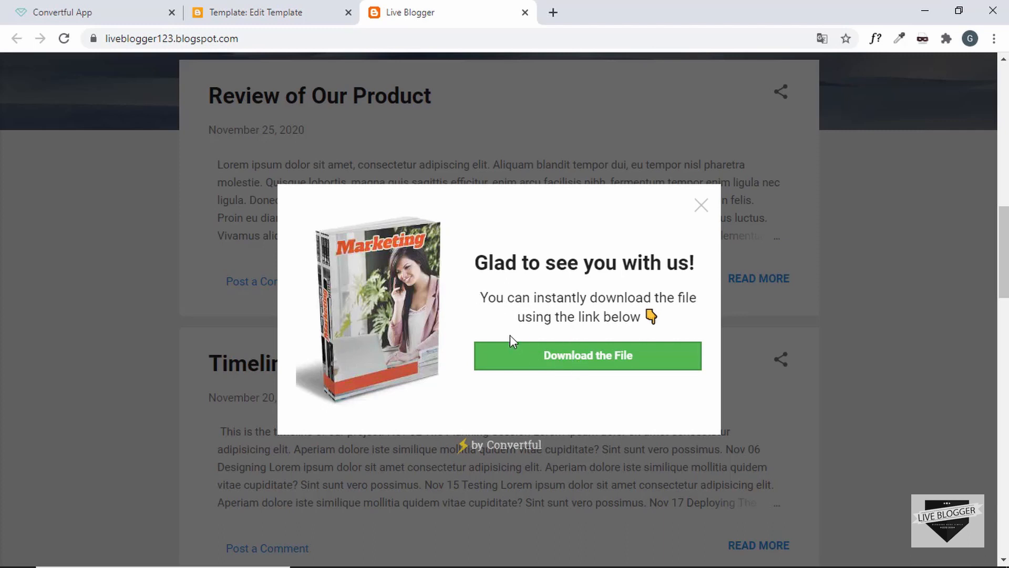
{"action": "left_click", "coordinate": [701, 208]}
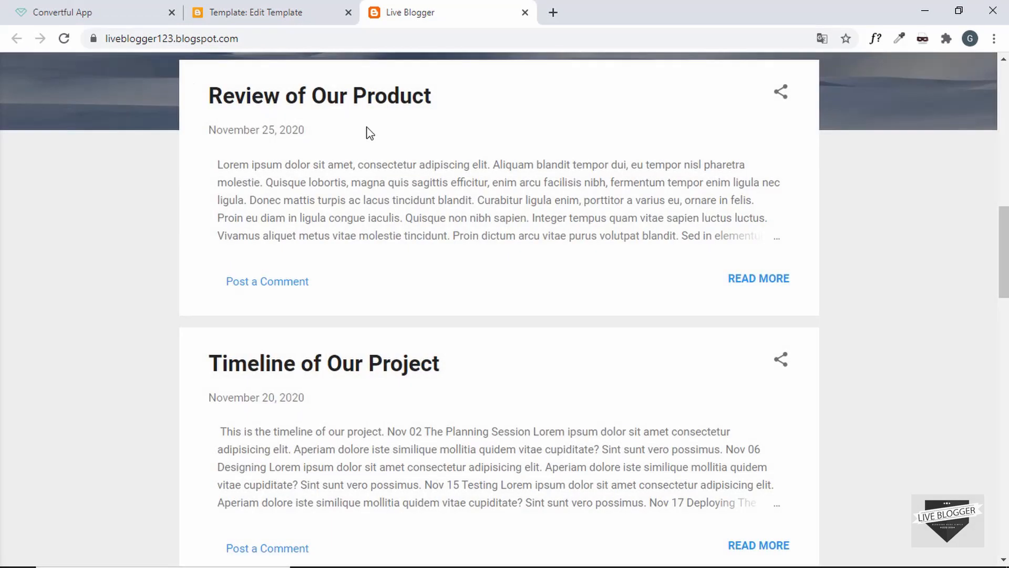
{"action": "left_click", "coordinate": [82, 14]}
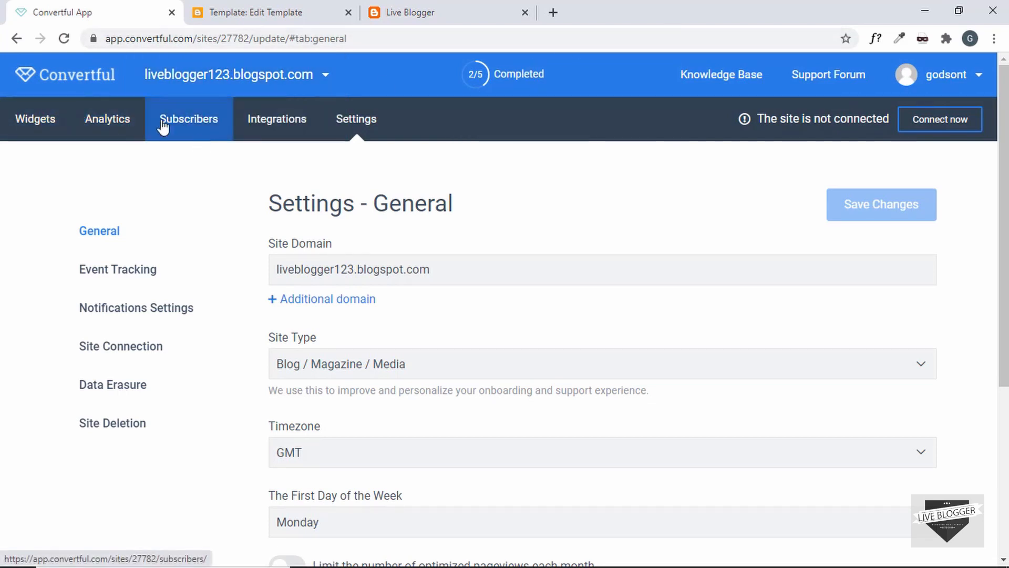
Open the site's analytics and review the charts for the new lead and the popup's one conversion
{"action": "left_click", "coordinate": [79, 76]}
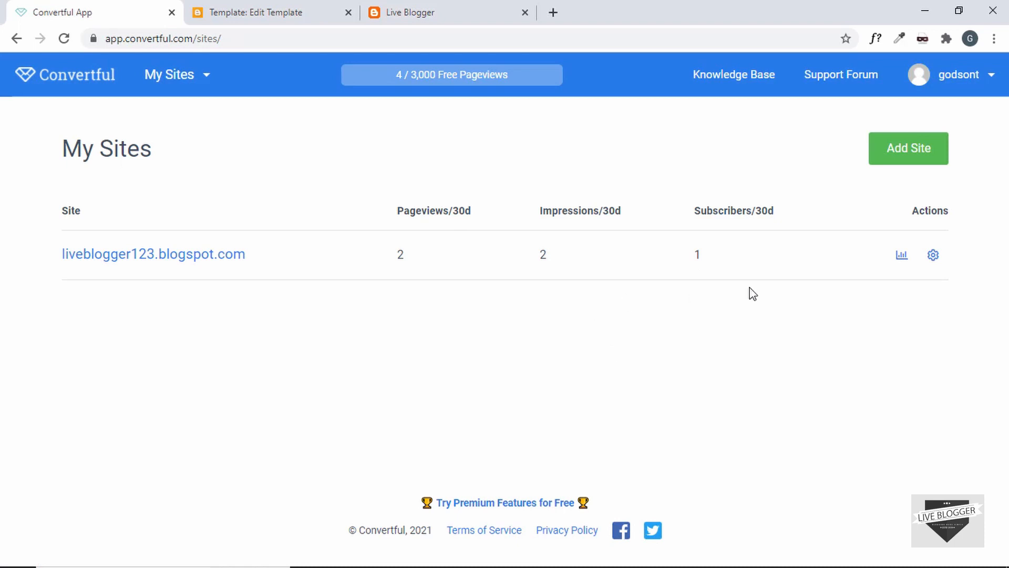
{"action": "left_click", "coordinate": [902, 256]}
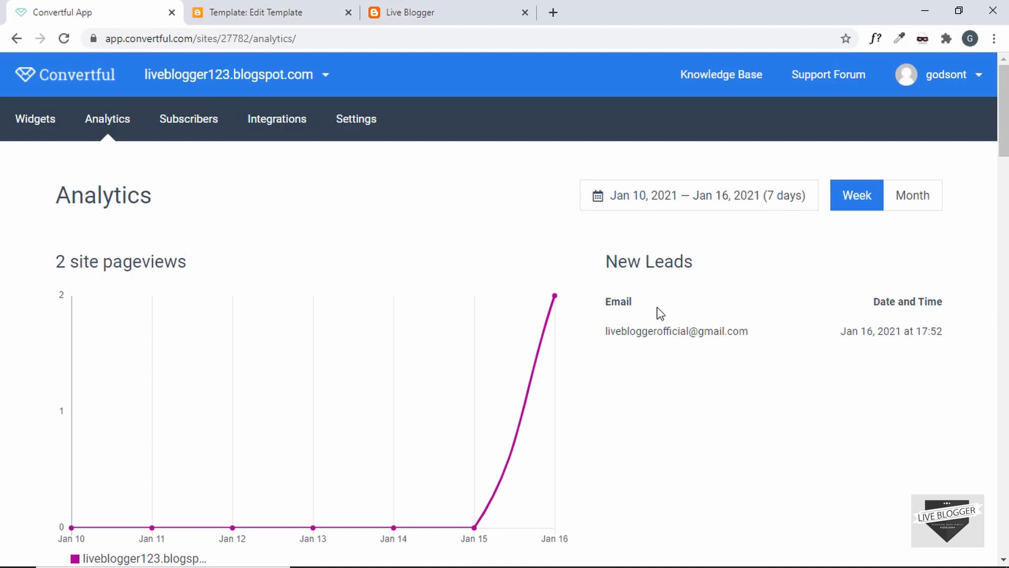
{"action": "scroll", "coordinate": [289, 304], "scroll_direction": "down", "scroll_amount": 9}
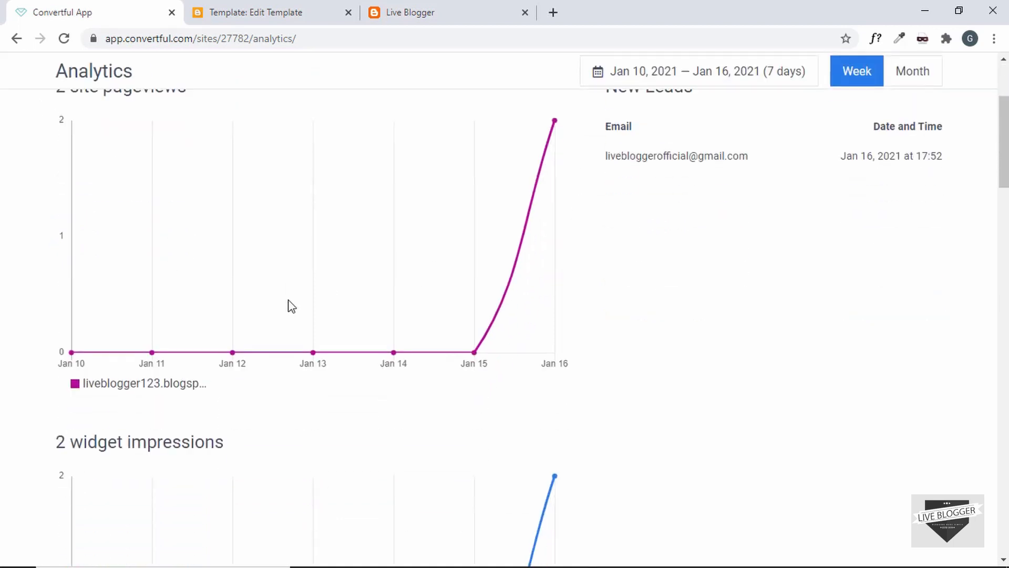
{"action": "scroll", "coordinate": [289, 304], "scroll_direction": "down", "scroll_amount": 11}
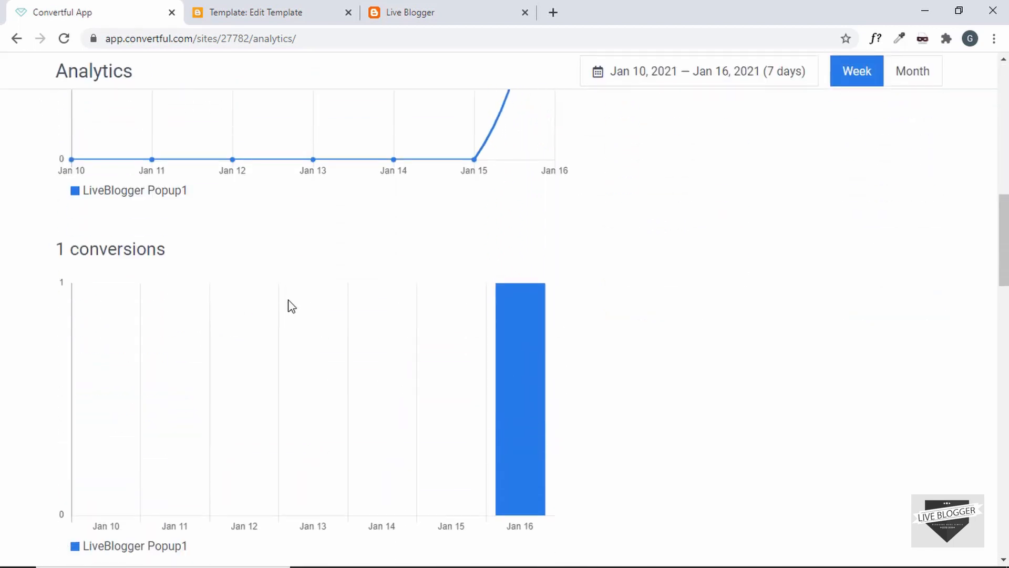
{"action": "scroll", "coordinate": [292, 306], "scroll_direction": "up", "scroll_amount": 20}
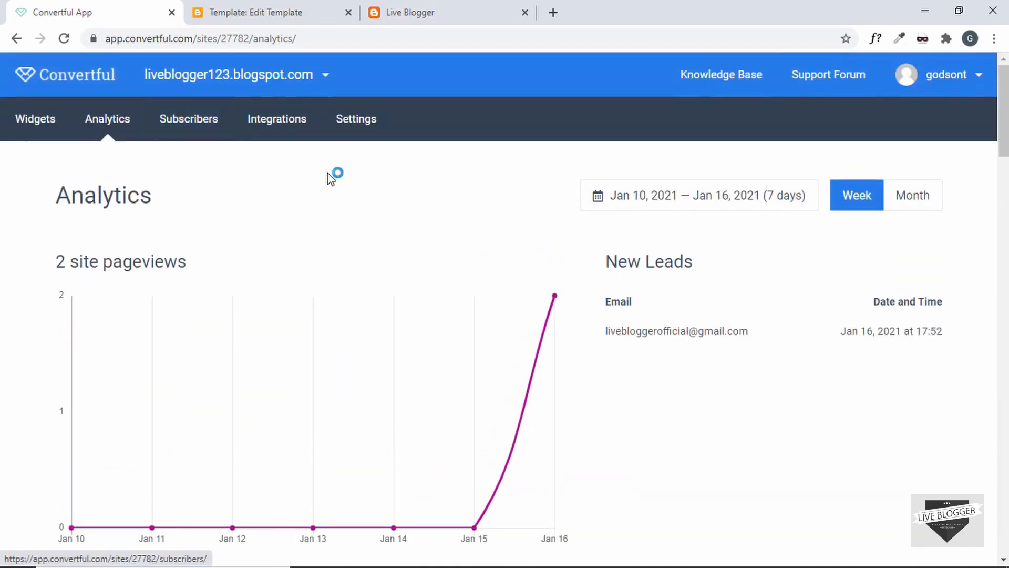
{"action": "scroll", "coordinate": [594, 289], "scroll_direction": "down", "scroll_amount": 9}
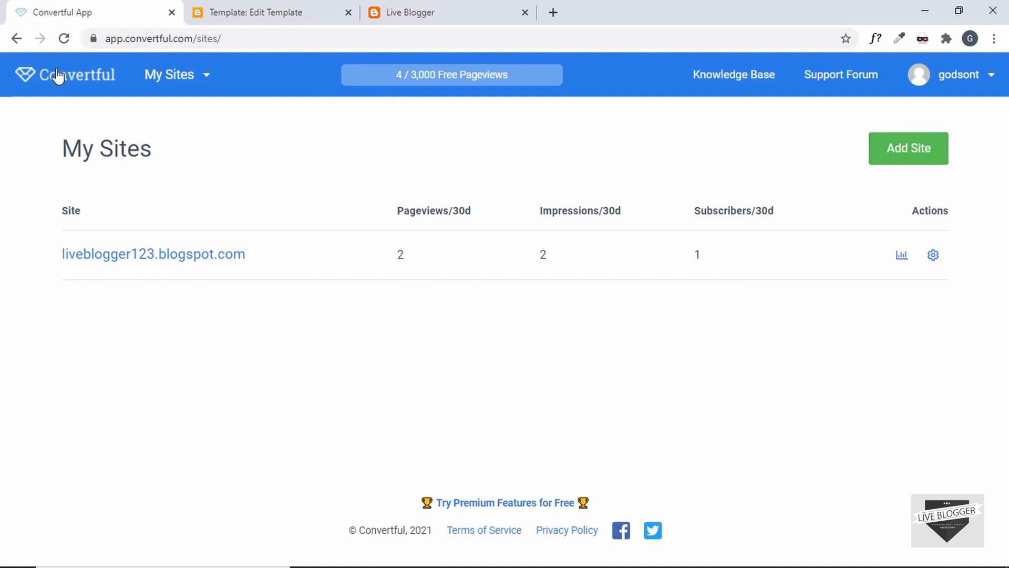
{"action": "left_click", "coordinate": [172, 92]}
Open the Display Rules of LiveBlogger Popup1 on liveblogger123.blogspot.com
{"action": "left_click", "coordinate": [186, 114]}
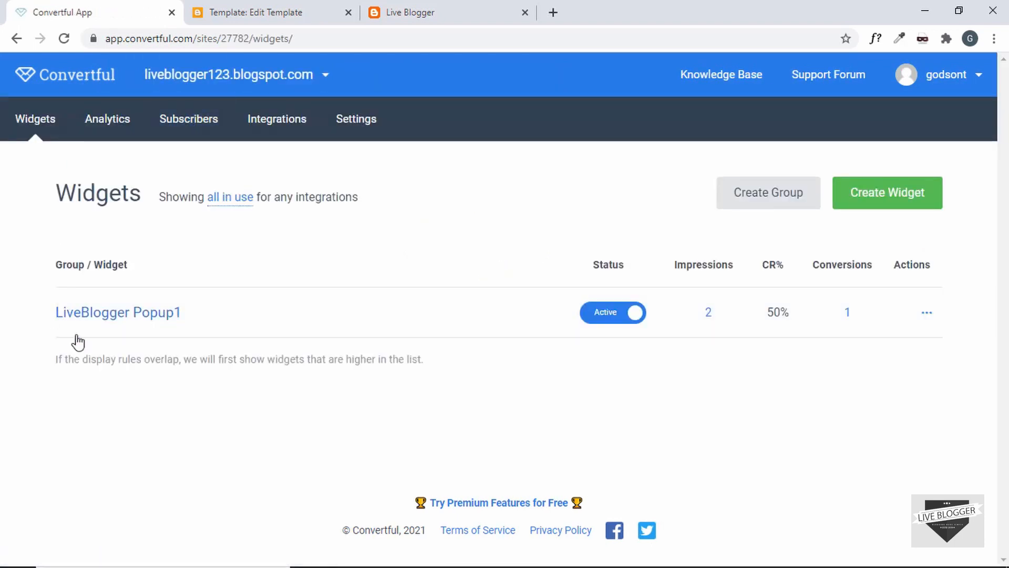
{"action": "left_click", "coordinate": [106, 316]}
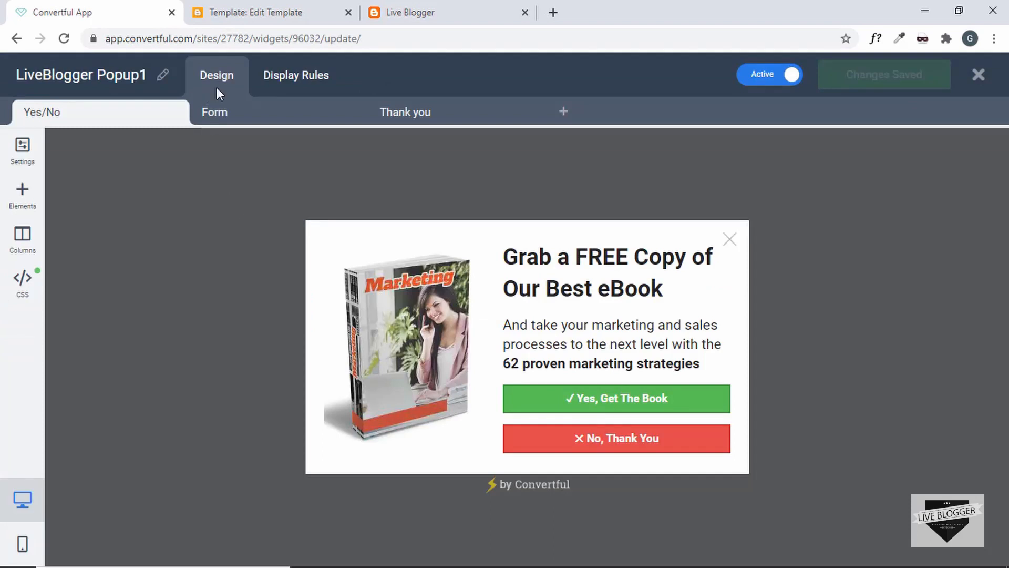
{"action": "left_click", "coordinate": [289, 84]}
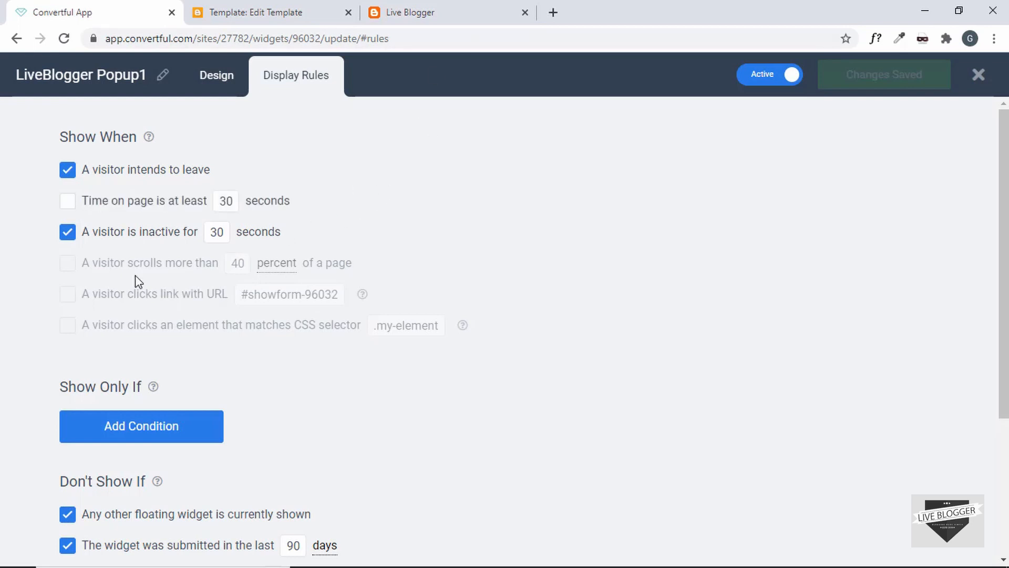
Leave the 30-second inactivity rule and time-on-page off, then start adding a Show Only If condition
{"action": "left_click", "coordinate": [220, 234]}
{"action": "double_click", "coordinate": [220, 233]}
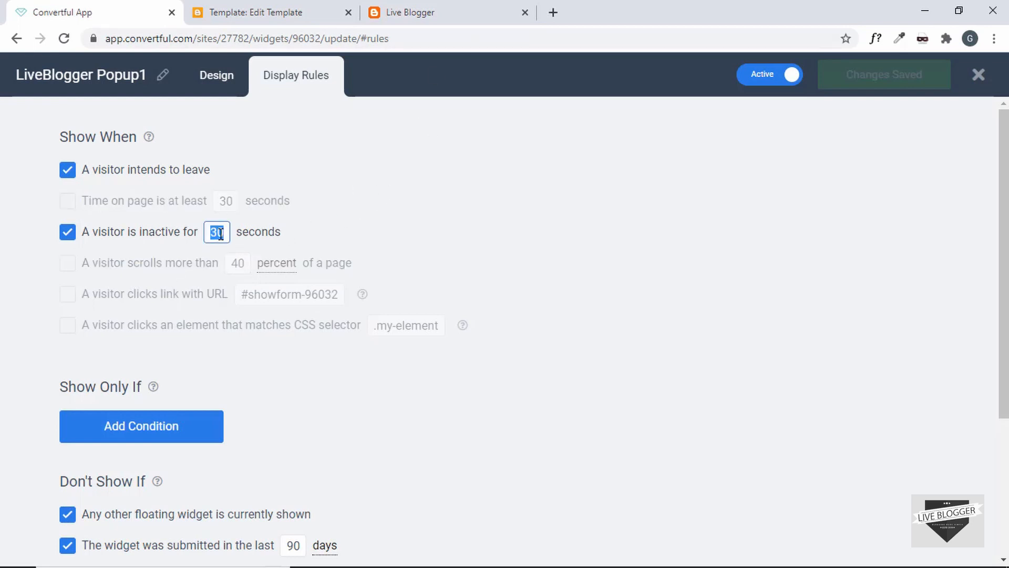
{"action": "left_click", "coordinate": [225, 203]}
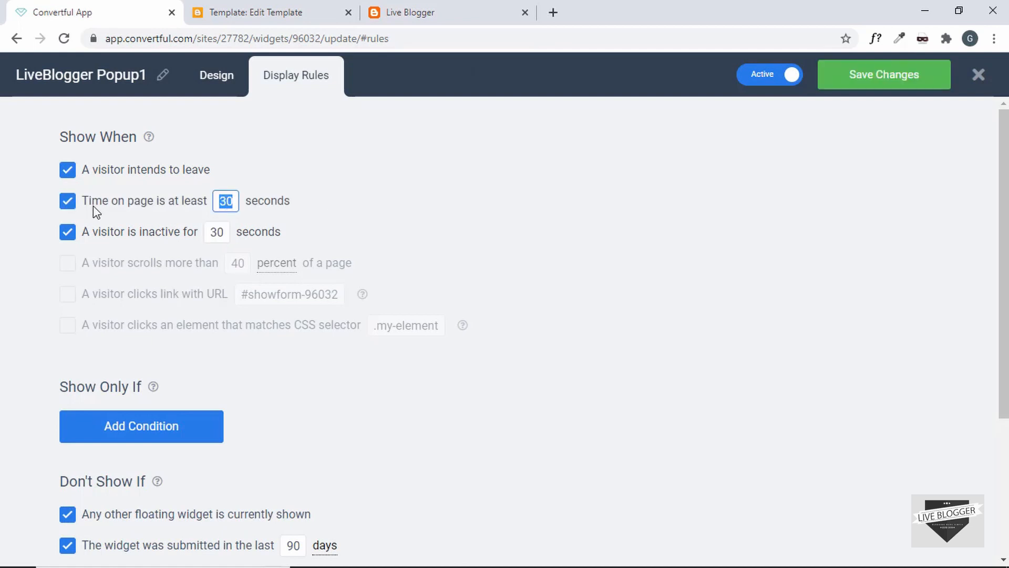
{"action": "left_click", "coordinate": [67, 201]}
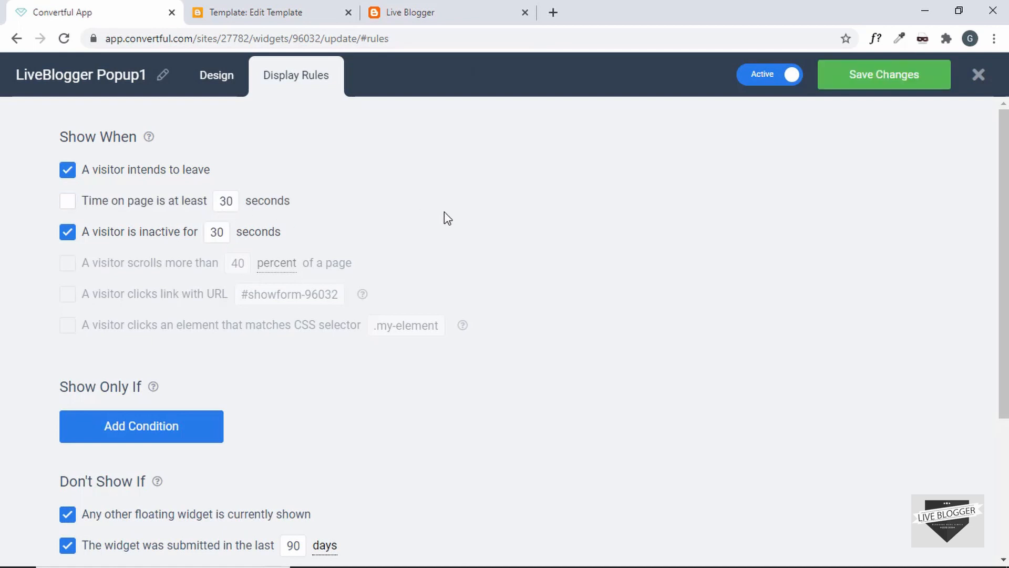
{"action": "scroll", "coordinate": [445, 212], "scroll_direction": "down", "scroll_amount": 3}
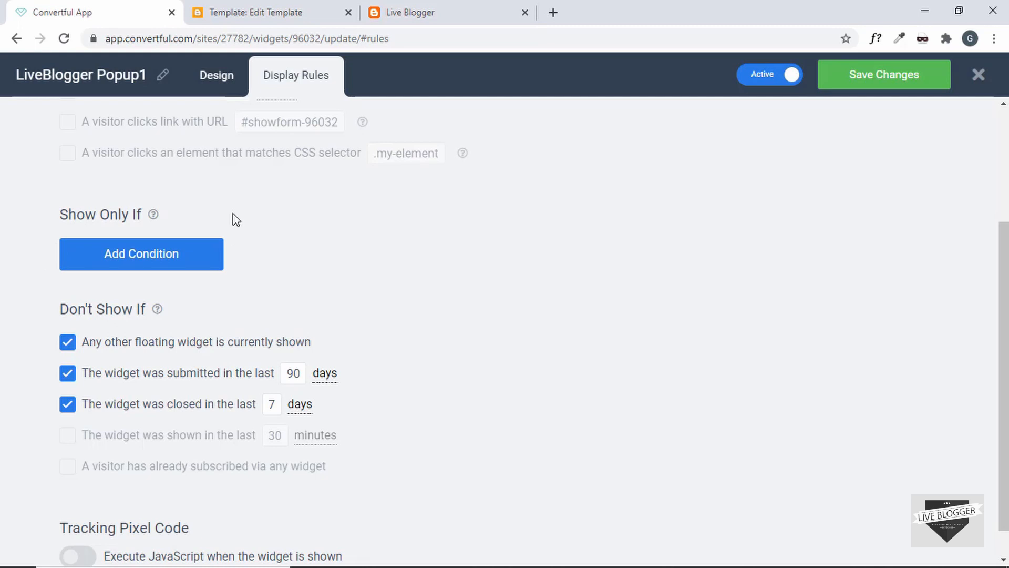
{"action": "left_click", "coordinate": [175, 254]}
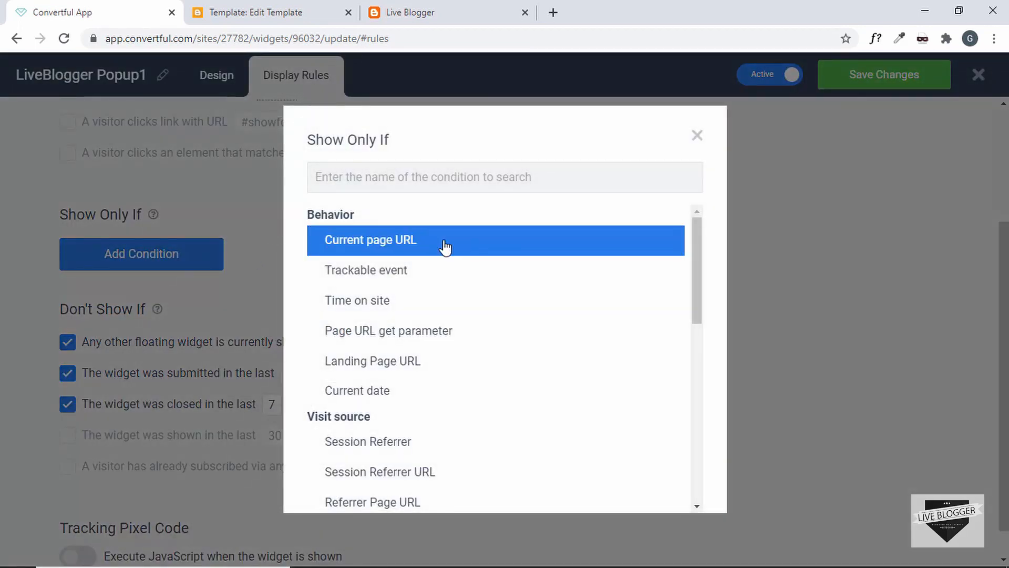
Browse the Behavior conditions in the picker and dismiss it without choosing one
{"action": "scroll", "coordinate": [443, 329], "scroll_direction": "down", "scroll_amount": 3}
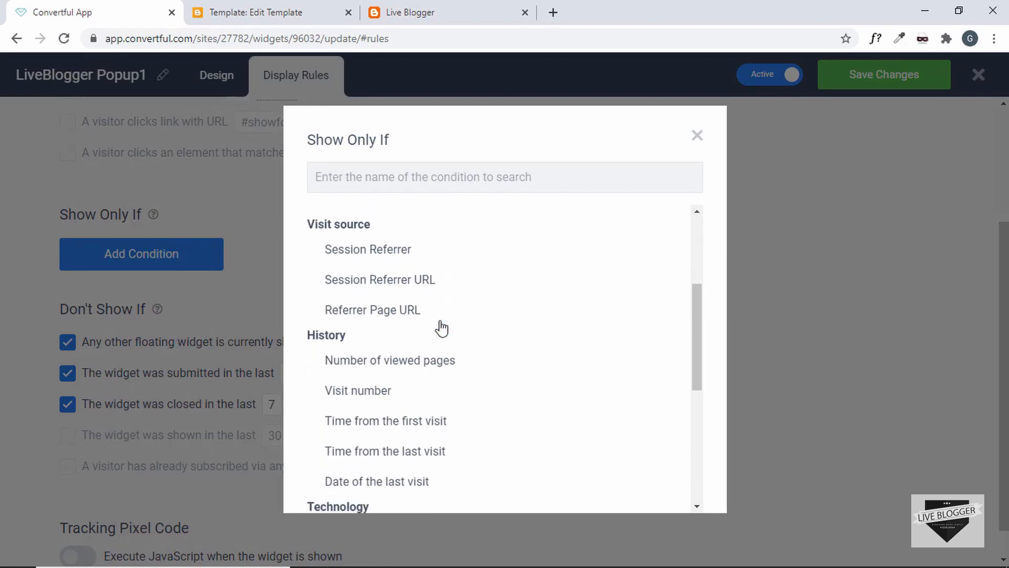
{"action": "scroll", "coordinate": [441, 327], "scroll_direction": "down", "scroll_amount": 5}
{"action": "scroll", "coordinate": [441, 327], "scroll_direction": "up", "scroll_amount": 8}
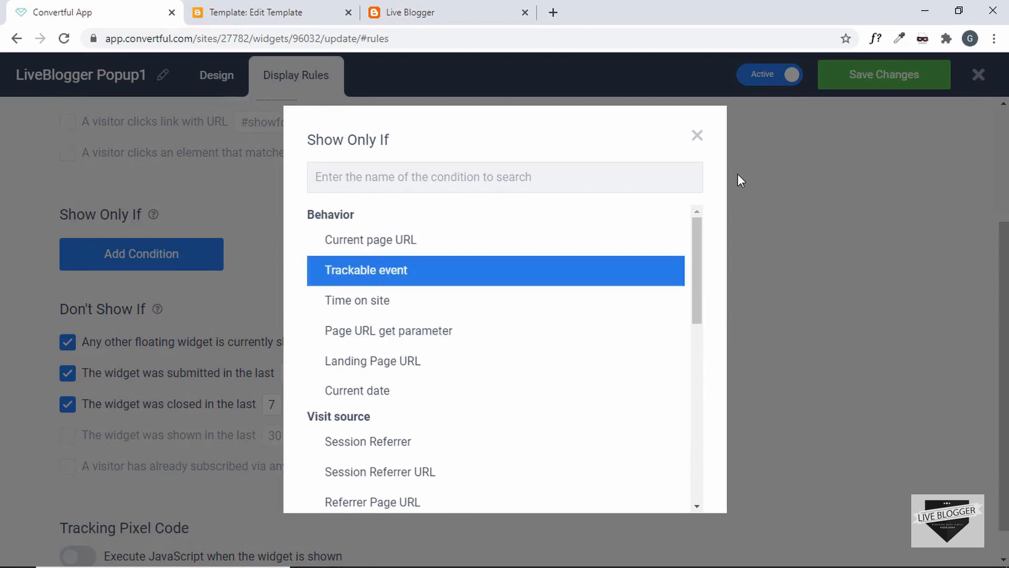
{"action": "left_click", "coordinate": [740, 179]}
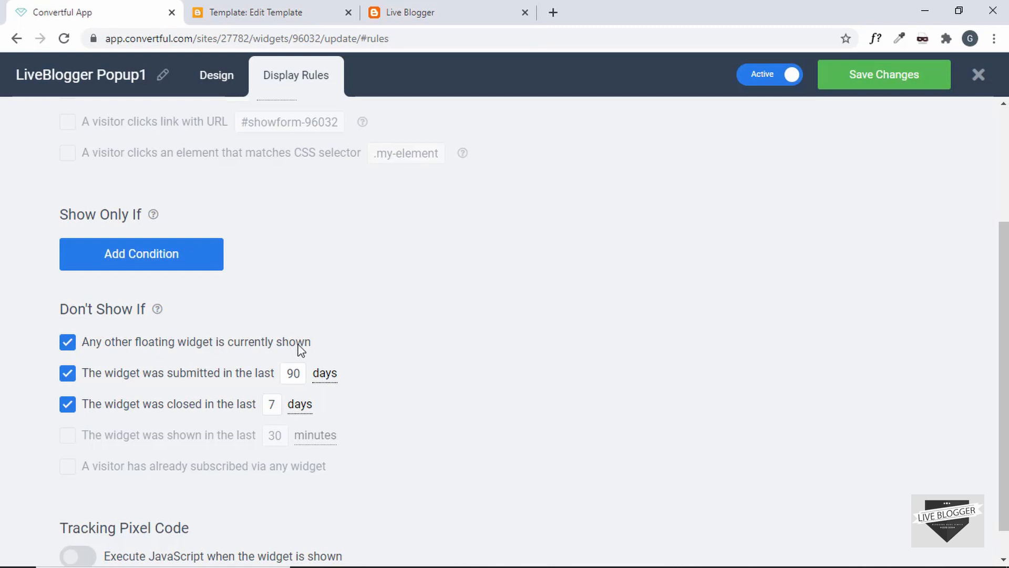
Scroll the Display Rules to review the Don't Show If 90-day and 7-day limits
{"action": "scroll", "coordinate": [301, 350], "scroll_direction": "down", "scroll_amount": 1}
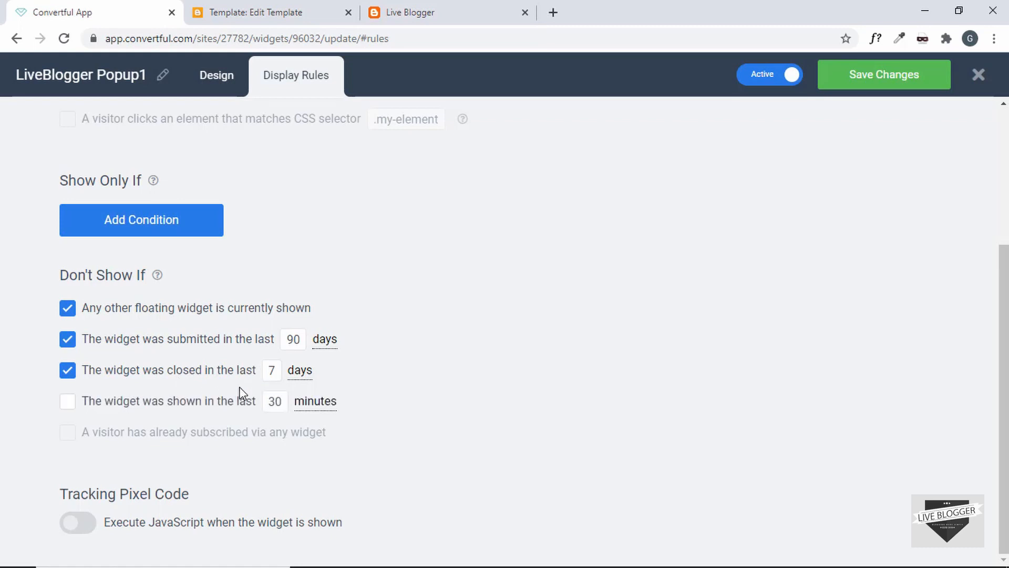
{"action": "scroll", "coordinate": [242, 392], "scroll_direction": "up", "scroll_amount": 4}
{"action": "scroll", "coordinate": [242, 393], "scroll_direction": "down", "scroll_amount": 4}
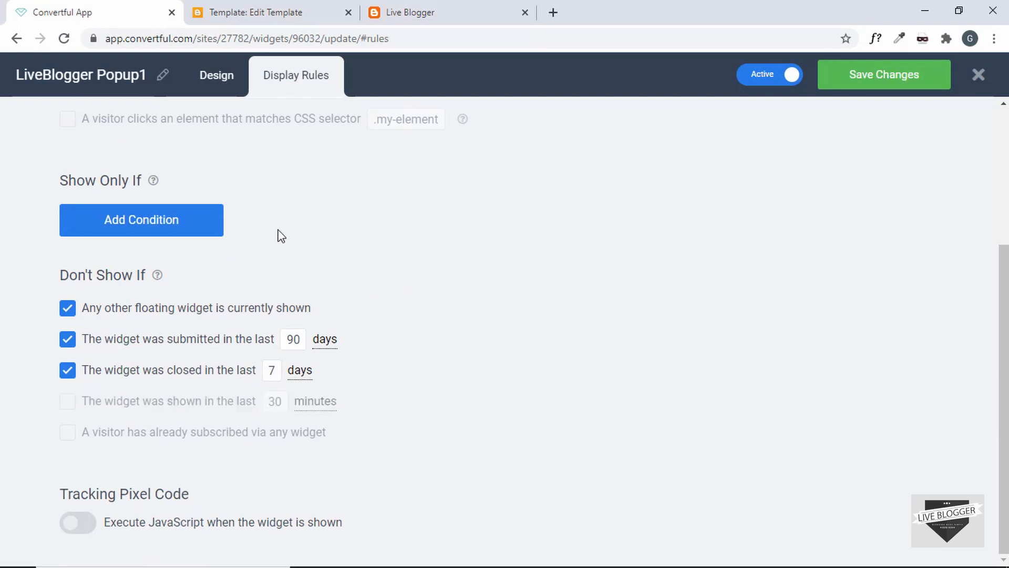
{"action": "scroll", "coordinate": [279, 231], "scroll_direction": "up", "scroll_amount": 4}
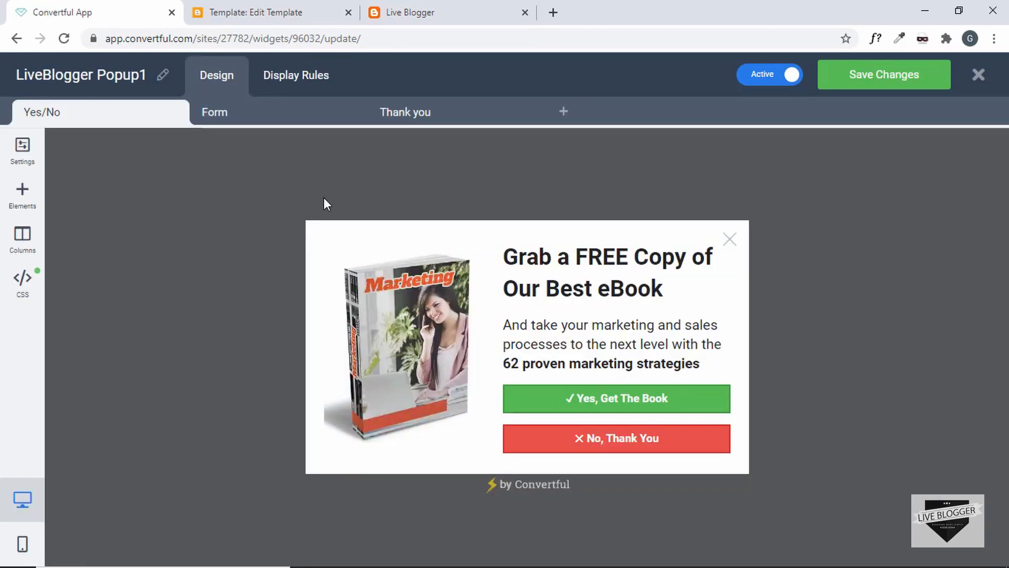